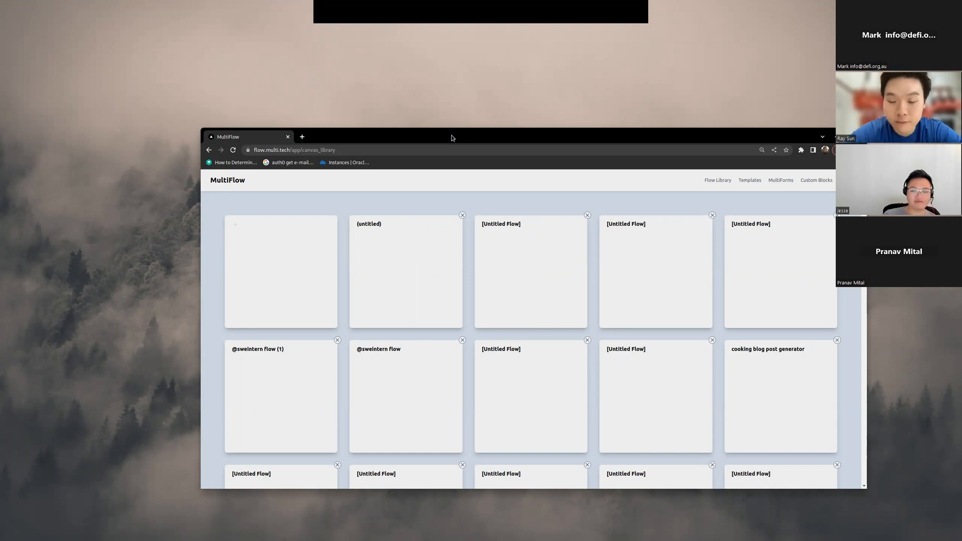
Step: Create a new blank flow from the flow library and enlarge the browser window around its canvas
left_click_drag(453, 137, 372, 99)
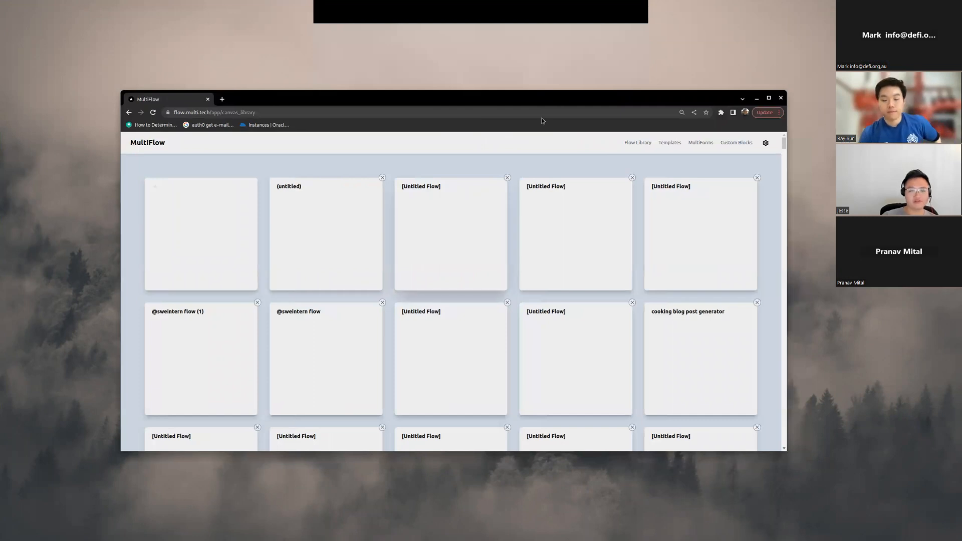
left_click_drag(560, 104, 630, 104)
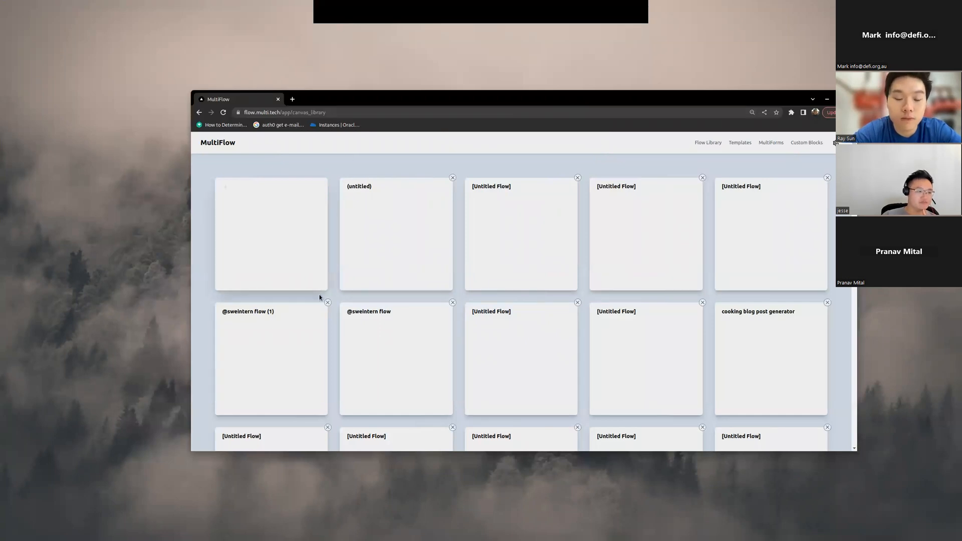
left_click(271, 256)
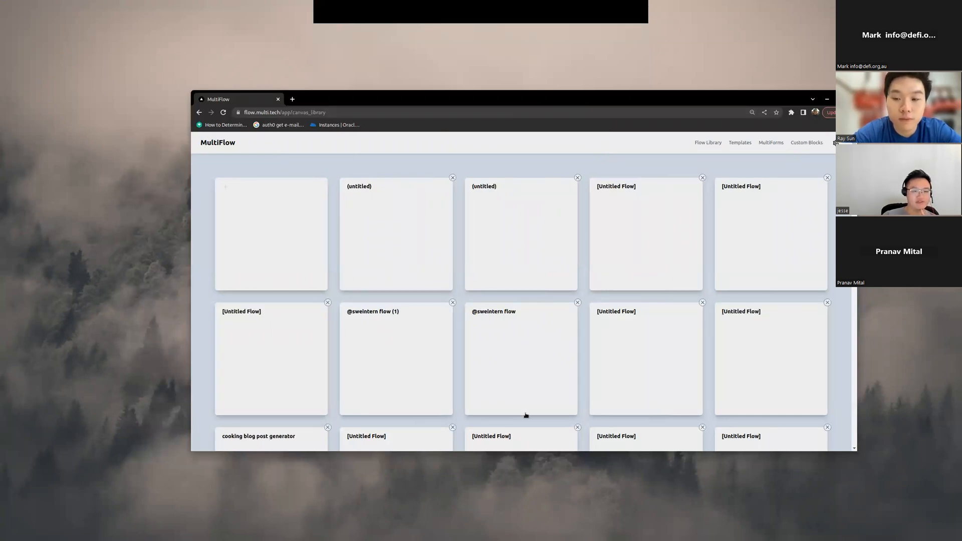
left_click_drag(485, 98, 429, 56)
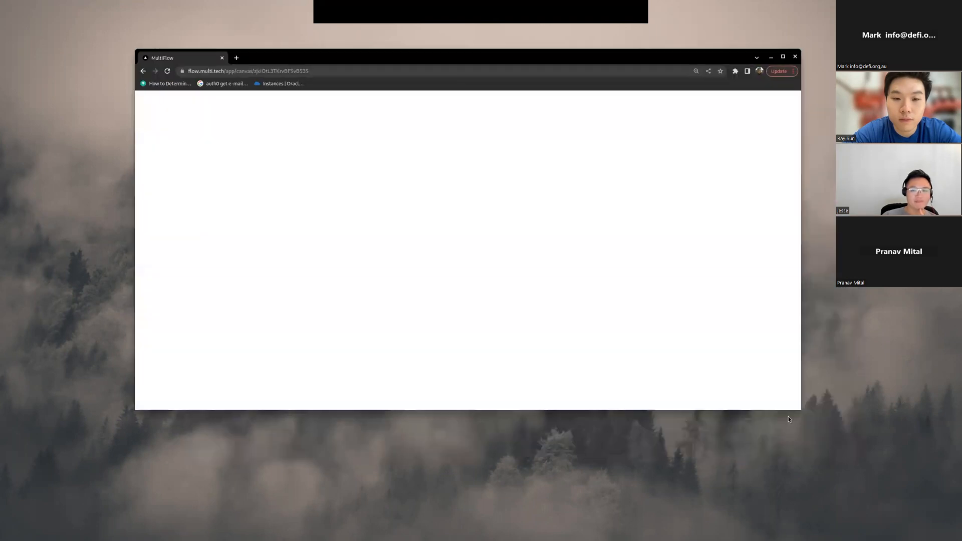
left_click_drag(802, 408, 814, 475)
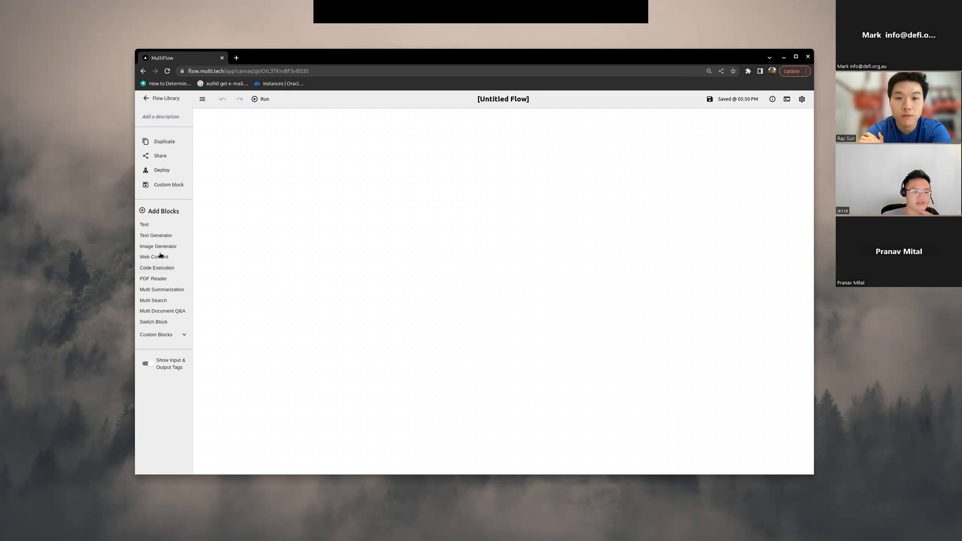
Step: Add a Text block to the empty canvas
left_click_drag(405, 315, 397, 322)
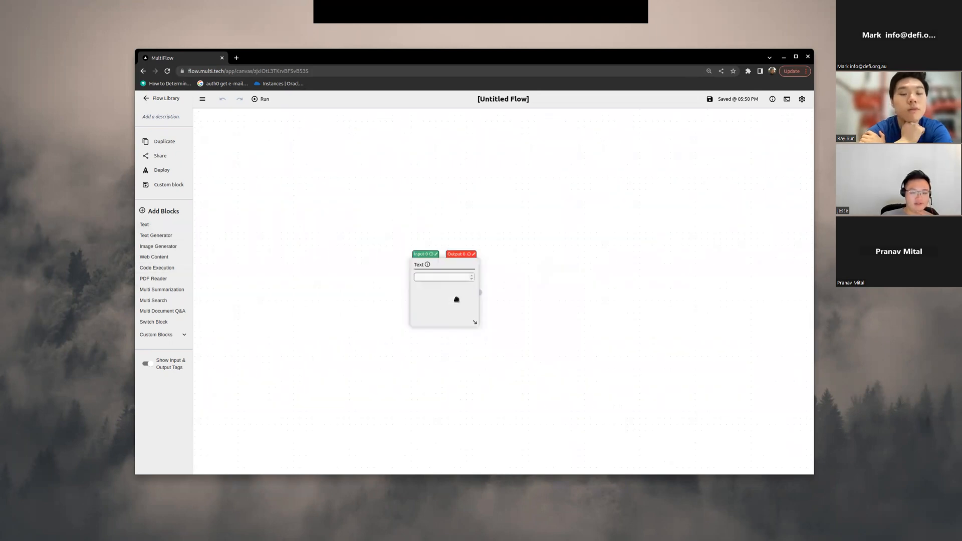
scroll(456, 299, "up", 5)
left_click_drag(456, 299, 398, 369)
scroll(421, 298, "down", 5)
scroll(421, 299, "up", 3)
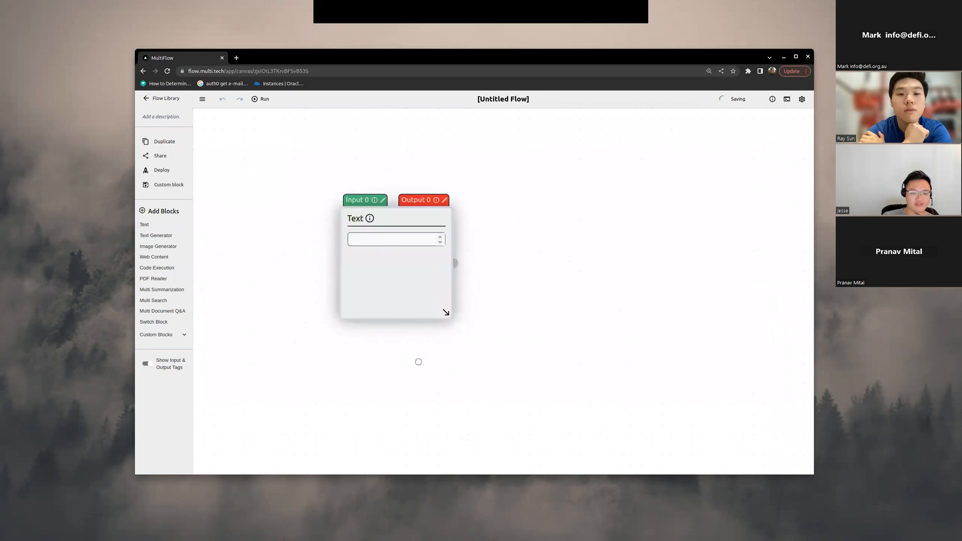
left_click_drag(369, 282, 371, 352)
left_click_drag(515, 282, 595, 332)
scroll(540, 290, "down", 4)
scroll(539, 288, "up", 3)
scroll(545, 340, "up", 2)
left_click_drag(430, 329, 532, 317)
scroll(532, 316, "down", 4)
left_click_drag(379, 283, 412, 290)
left_click_drag(508, 269, 386, 244)
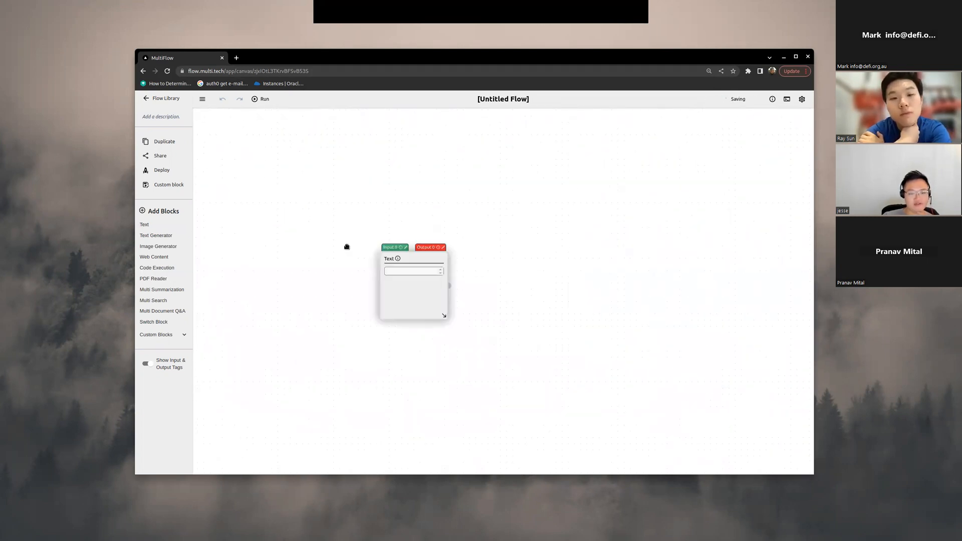
Step: Open the Text block's template for editing
left_click_drag(446, 291, 371, 265)
scroll(370, 264, "up", 4)
mouse_move(342, 235)
left_mouse_down()
mouse_move(404, 275)
mouse_move(358, 230)
left_mouse_up()
left_click(359, 229)
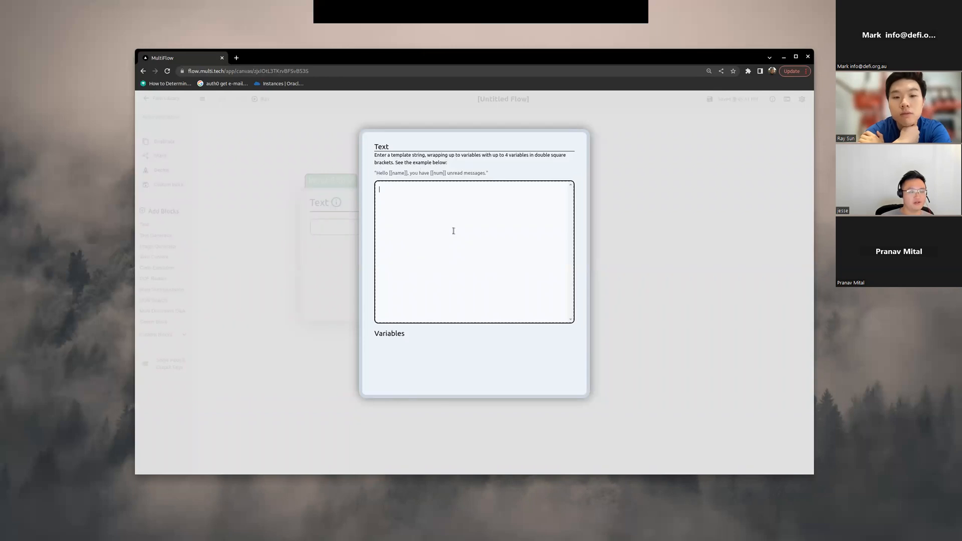
Step: Search the web in a new tab for "text of the gettysburg address" and open the Library of Congress result
left_click(235, 58)
type("text of the gettysburg address")
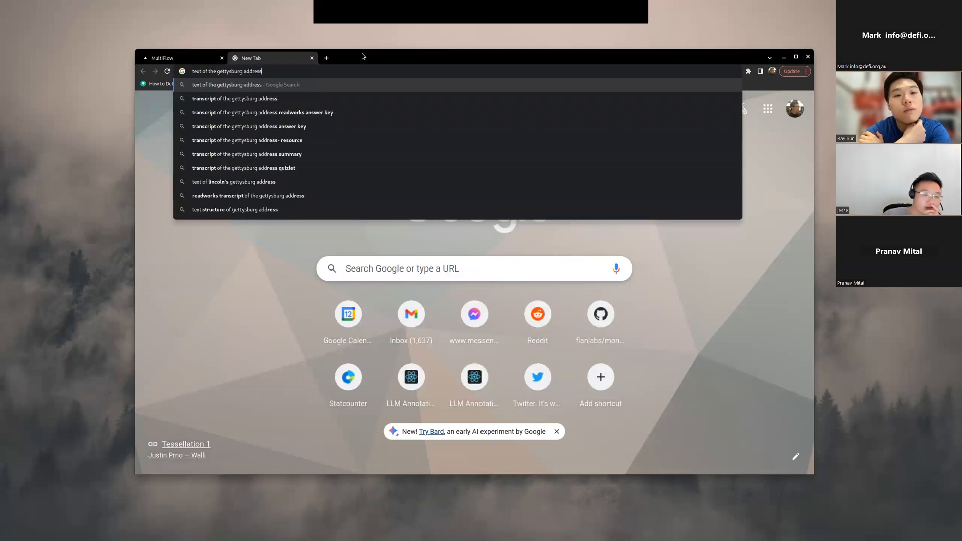
key("Return")
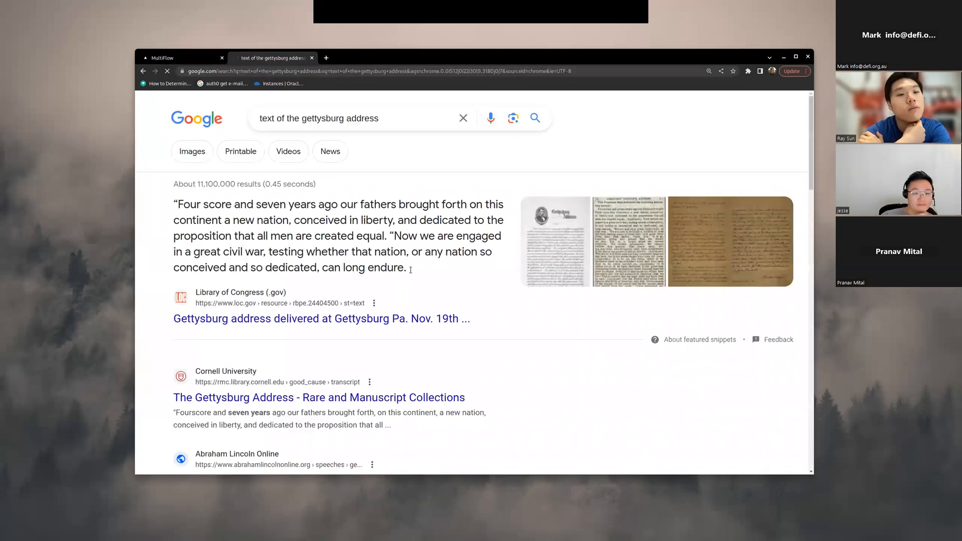
left_click_drag(312, 237, 405, 268)
left_click(392, 310)
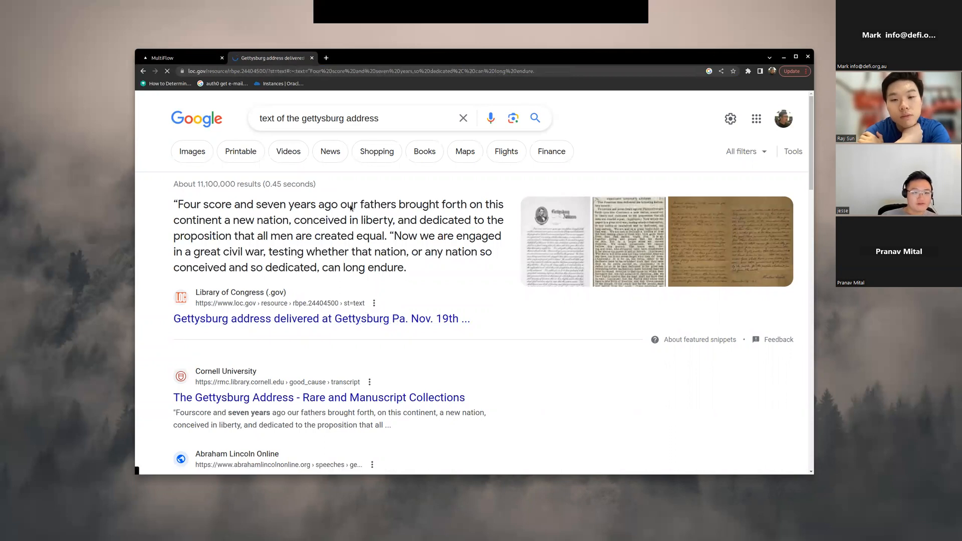
Step: Copy the full speech from "Four score" to "perish from the earth" and paste it as the Text block's template
scroll(379, 332, "down", 8)
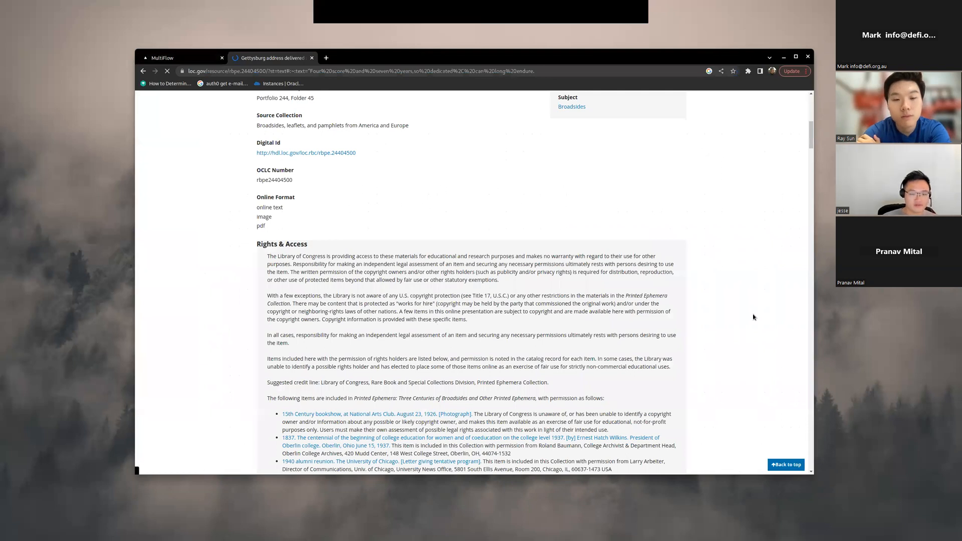
left_click_drag(266, 186, 328, 280)
left_click_drag(362, 345, 266, 202)
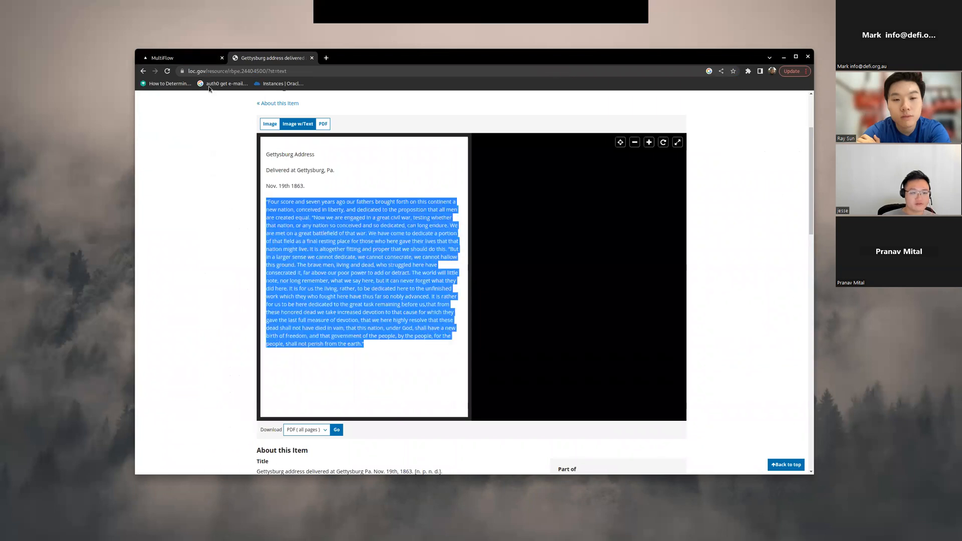
key("ctrl+c")
key("ctrl+shift+Tab")
key("ctrl+v")
scroll(462, 266, "up", 5)
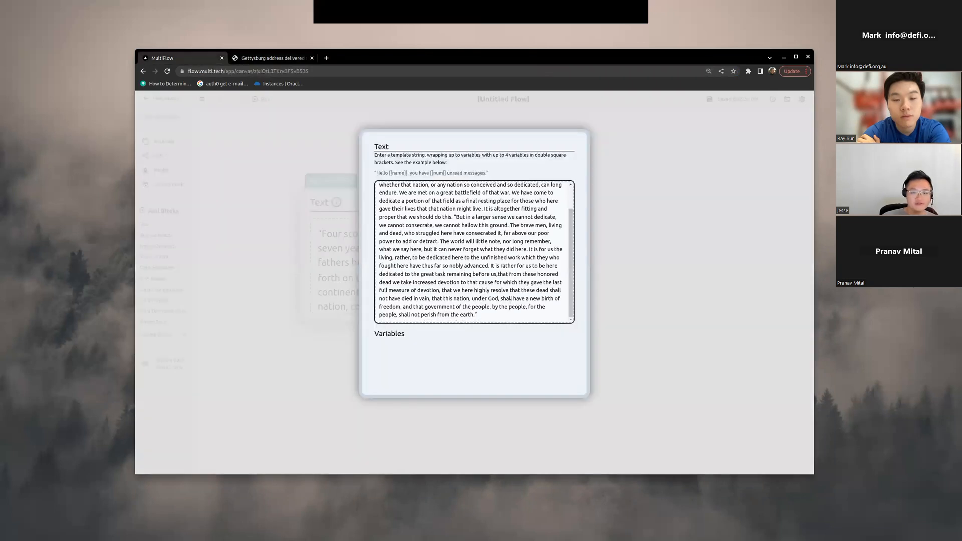
scroll(462, 266, "down", 3)
scroll(462, 265, "up", 3)
left_click(644, 270)
Step: Make the speech's Text block taller so it shows more lines
scroll(447, 247, "down", 4)
left_click_drag(456, 311, 350, 286)
scroll(351, 286, "up", 3)
left_click_drag(447, 392, 407, 330)
left_click_drag(421, 228, 461, 217)
scroll(381, 201, "down", 5)
scroll(415, 207, "up", 7)
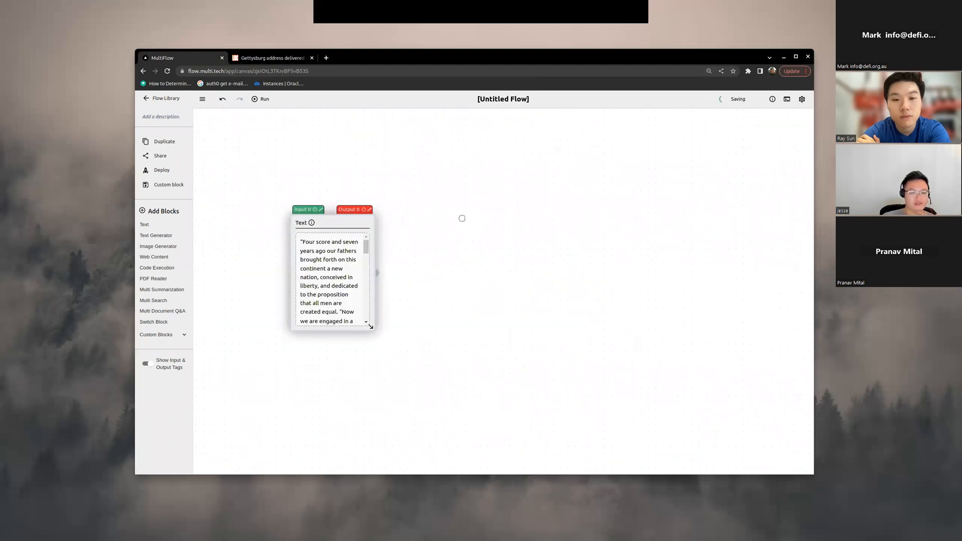
Step: Add a second Text block beside the speech block, leaving room for a connection
scroll(425, 194, "down", 3)
left_click_drag(714, 310, 477, 363)
scroll(484, 267, "up", 3)
scroll(444, 313, "down", 6)
left_click_drag(406, 313, 396, 281)
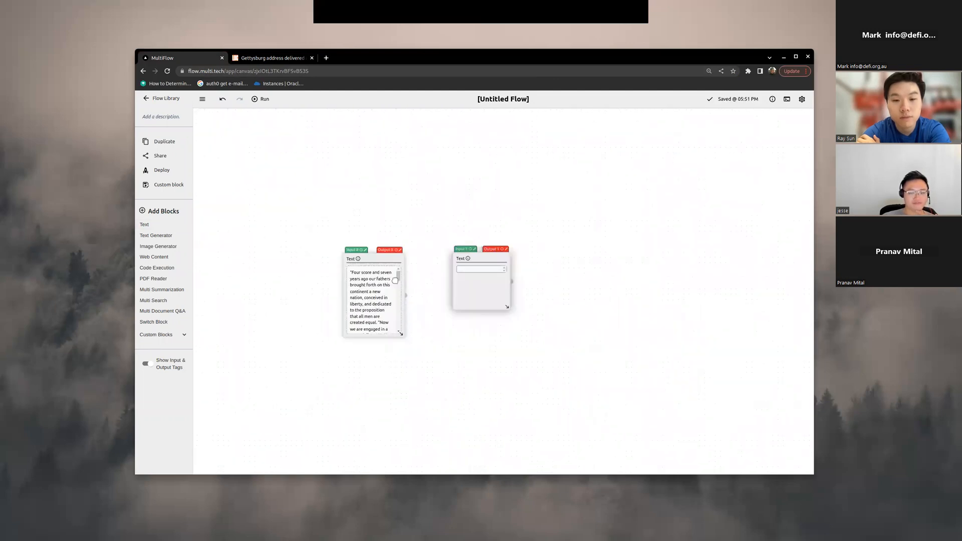
Step: Set the second Text block's template to the variable [[input]] and close its editor
scroll(474, 292, "up", 2)
mouse_move(475, 293)
left_mouse_down()
mouse_move(490, 308)
mouse_move(490, 295)
left_mouse_up()
left_click_drag(510, 330, 509, 320)
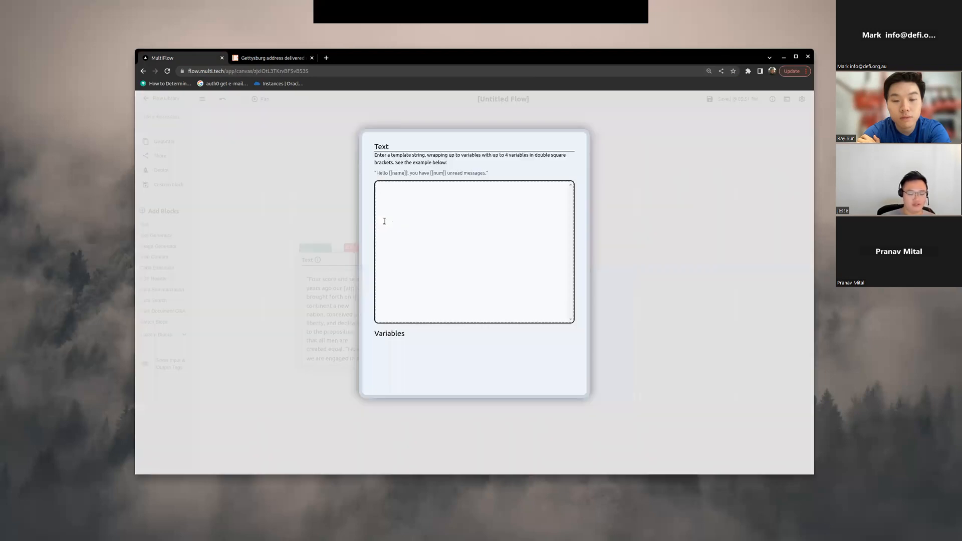
key("ctrl+a")
key("BackSpace")
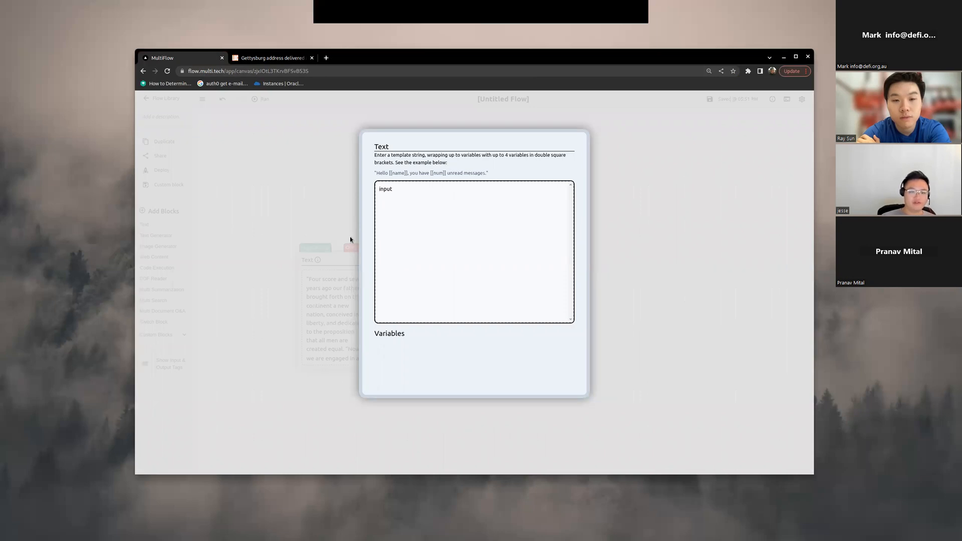
type("[[input]]")
left_click(690, 290)
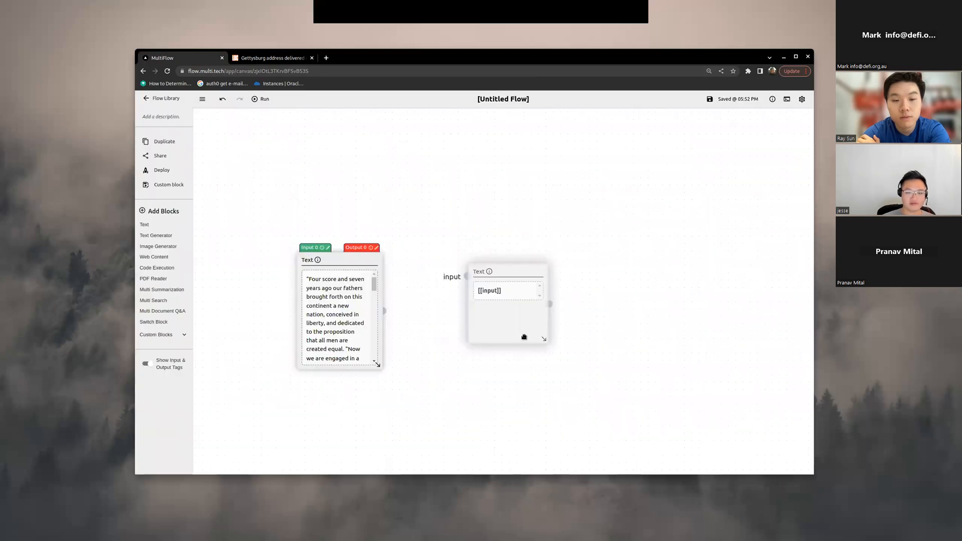
Step: Connect the speech block's output to the second Text block's input variable
left_click_drag(431, 333, 415, 329)
scroll(415, 329, "up", 3)
scroll(421, 328, "down", 2)
left_click_drag(351, 319, 464, 294)
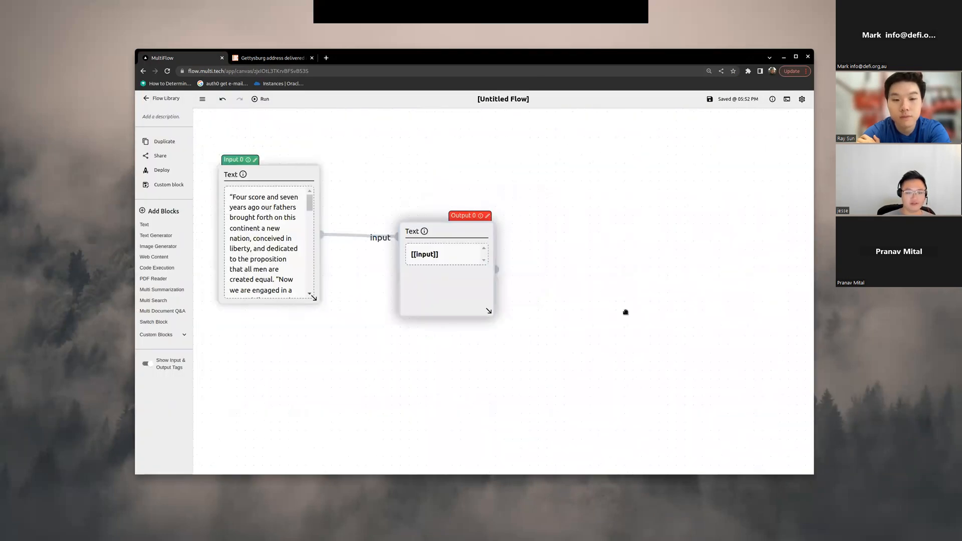
Step: Enlarge both connected Text blocks and run the flow
left_click_drag(594, 185, 603, 197)
scroll(602, 197, "down", 3)
left_click_drag(541, 284, 557, 248)
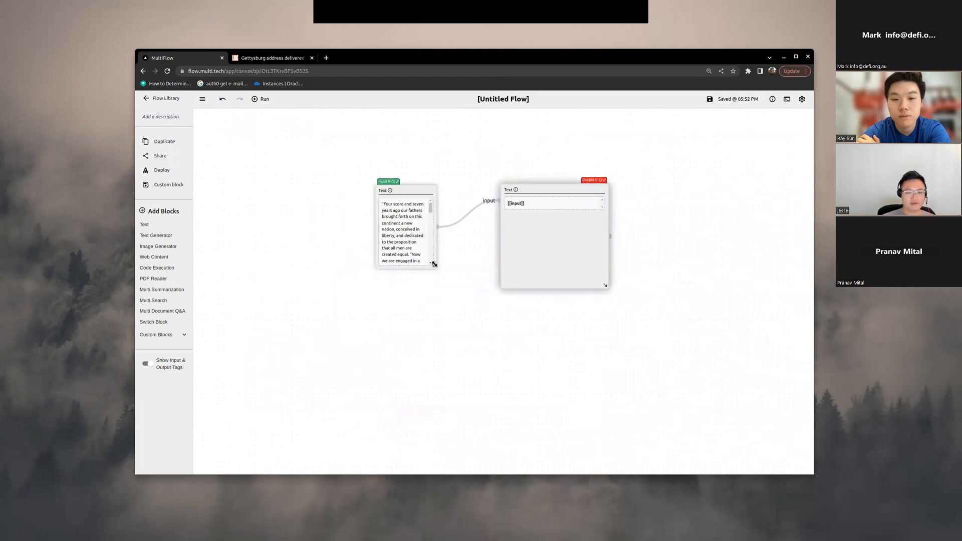
left_click_drag(434, 266, 459, 304)
mouse_move(428, 193)
left_mouse_down()
mouse_move(391, 187)
mouse_move(436, 189)
left_mouse_up()
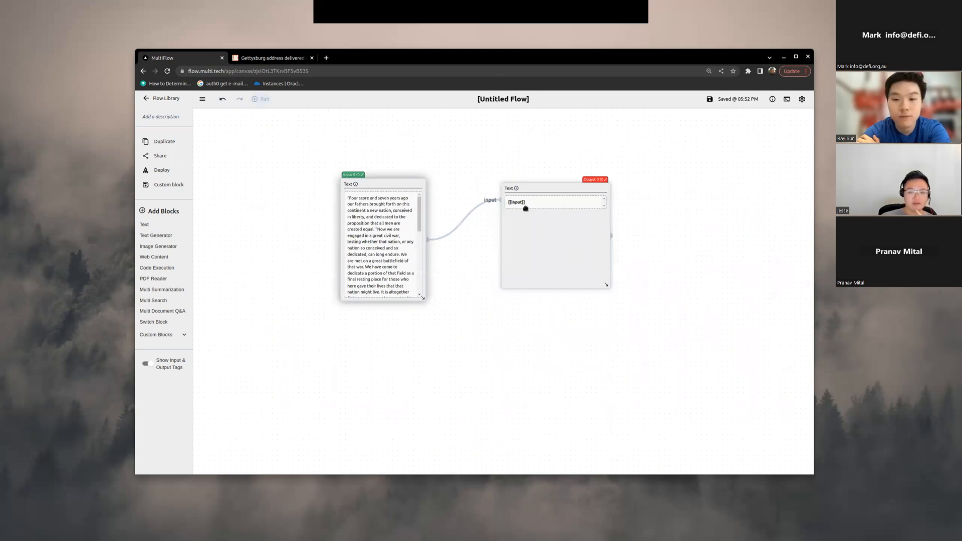
Step: Enlarge the second Text block to show more of the speech passed into it
scroll(522, 206, "up", 3)
left_click_drag(676, 378, 651, 275)
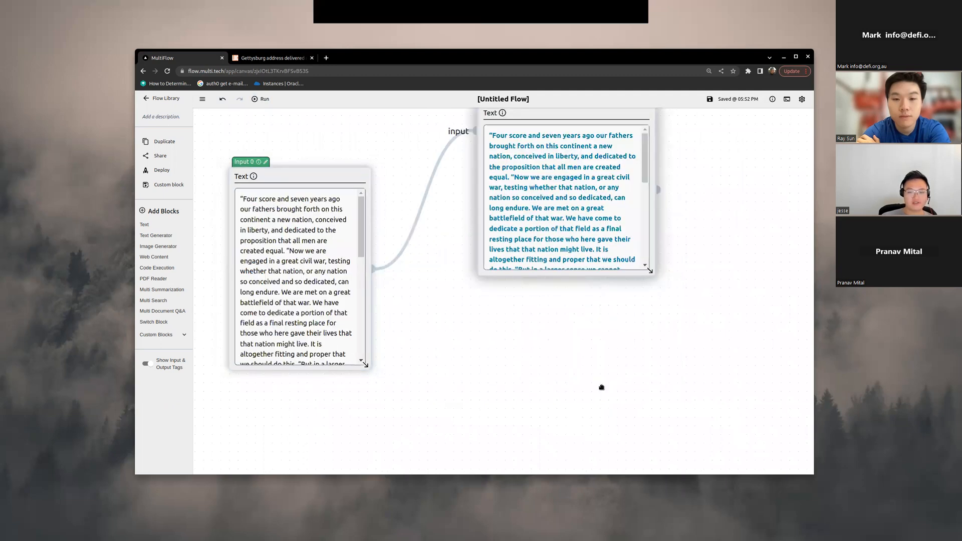
scroll(452, 353, "down", 3)
left_click_drag(527, 342, 478, 336)
scroll(449, 421, "up", 2)
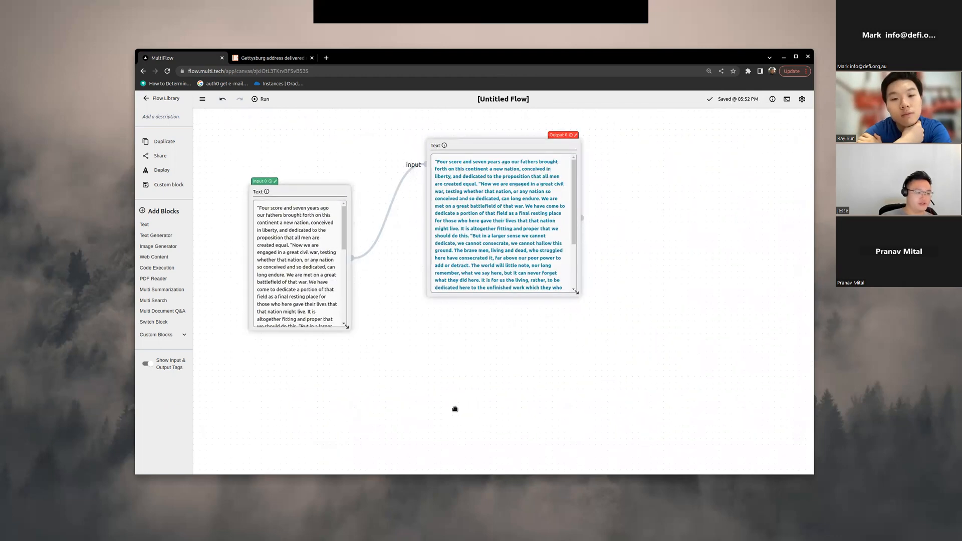
scroll(532, 412, "up", 2)
scroll(498, 381, "down", 3)
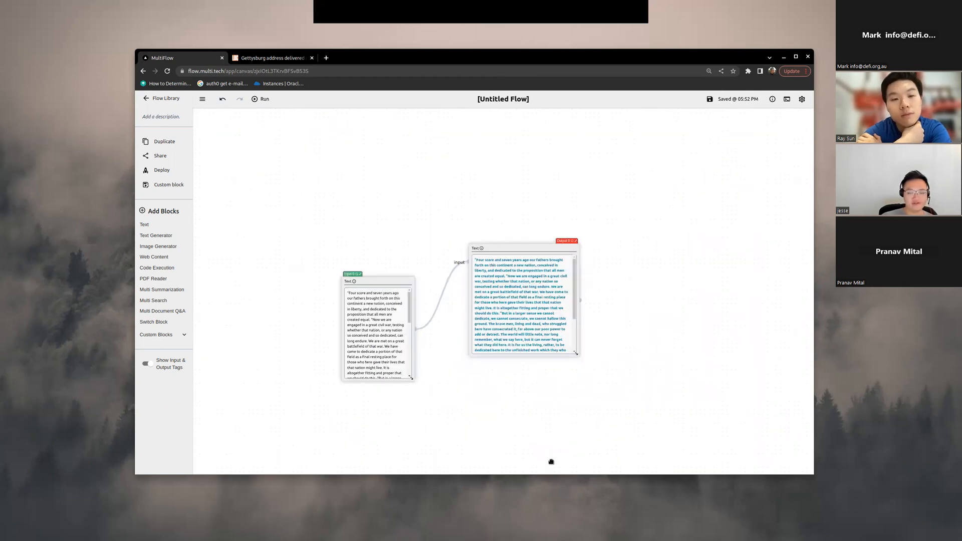
scroll(535, 390, "up", 2)
scroll(464, 387, "down", 2)
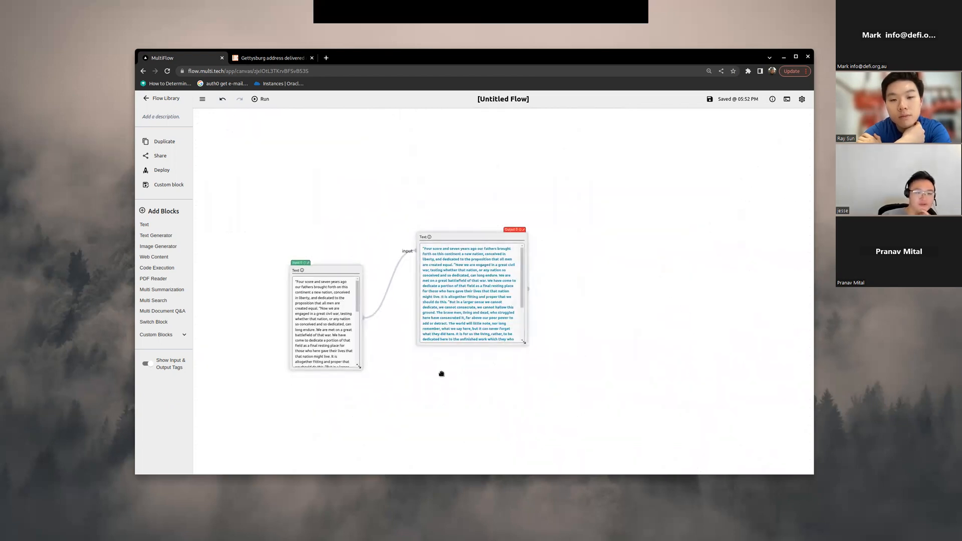
scroll(431, 382, "up", 2)
scroll(385, 203, "down", 2)
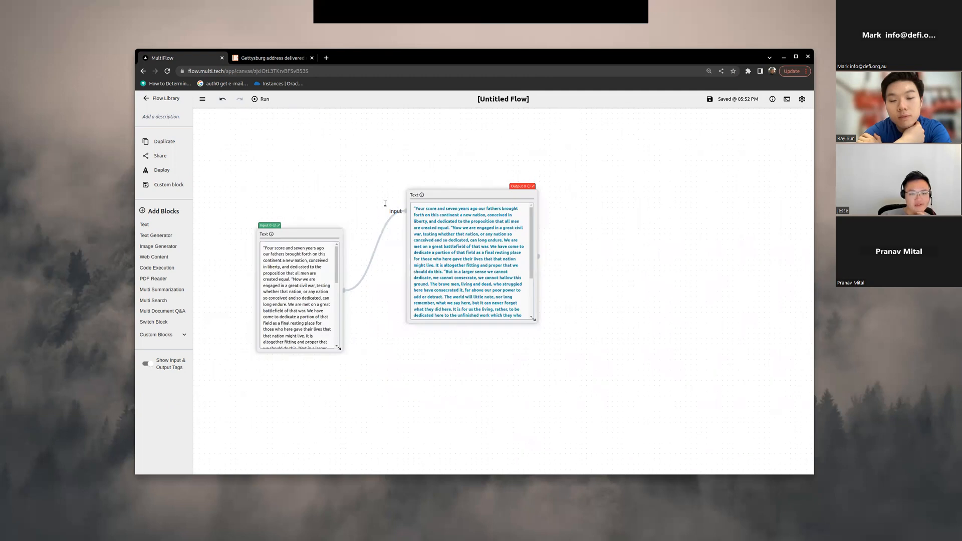
Step: Add "Instruction: Write a bullet-pointed summary of the following text:" above [[input]] and "Output:" below it in the second block's template
left_click(433, 196)
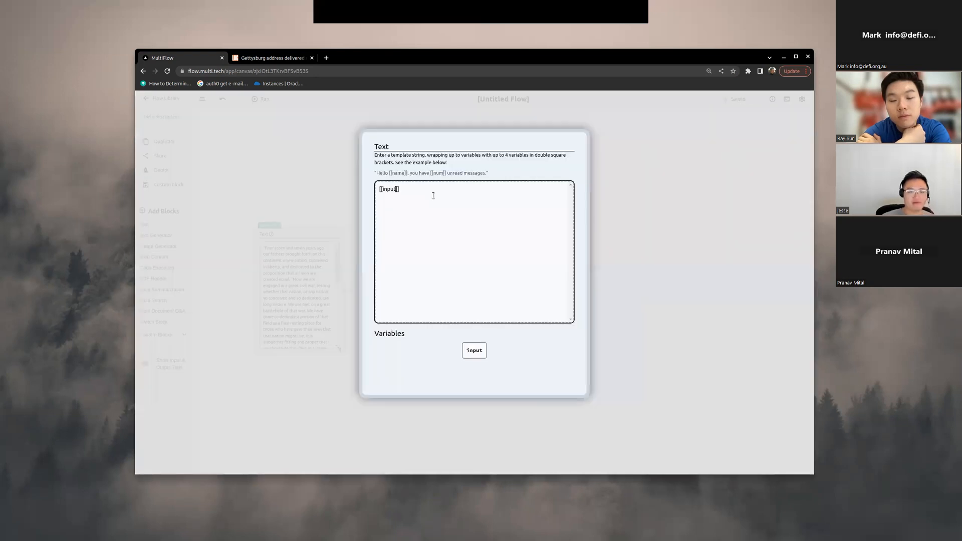
key("Return")
key("Return")
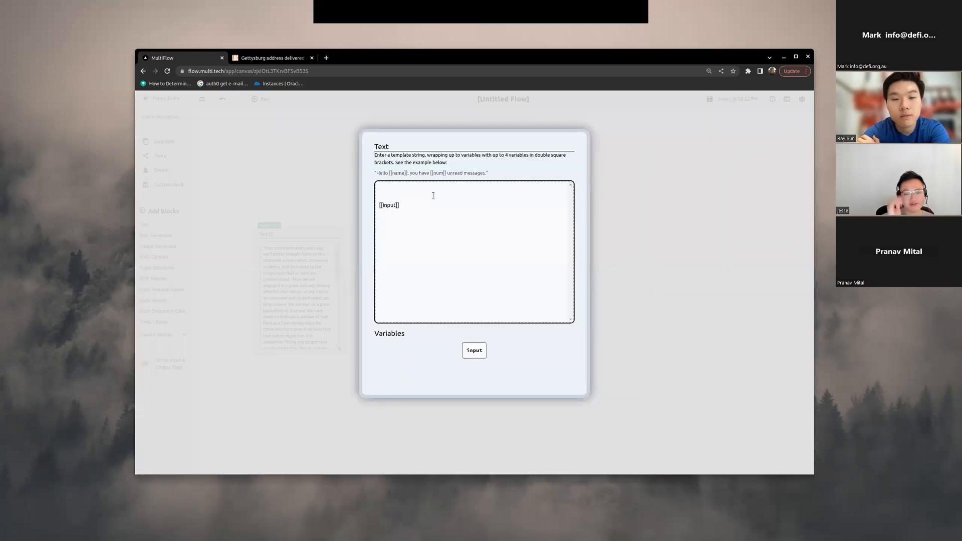
type("Instruction: Write a bullet-pointed summary of the following text:")
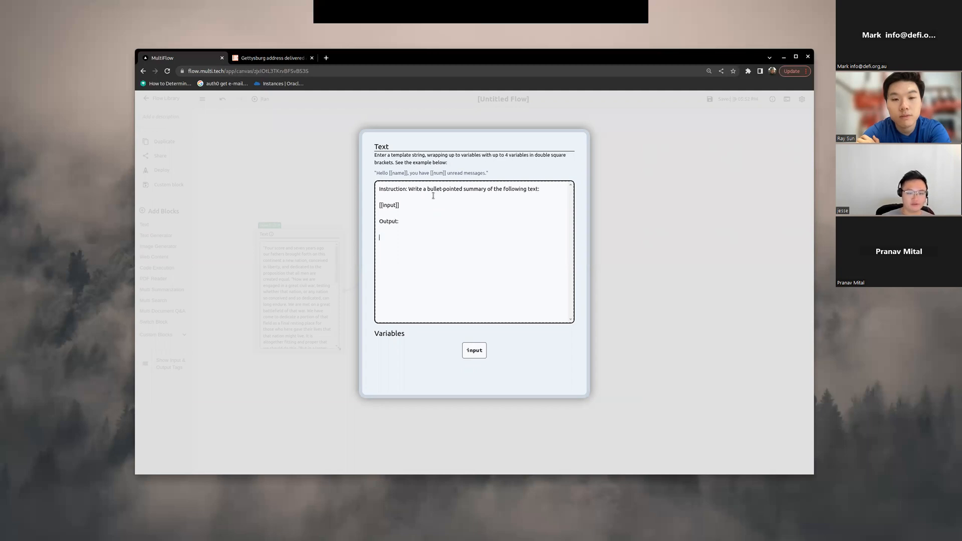
key("Escape")
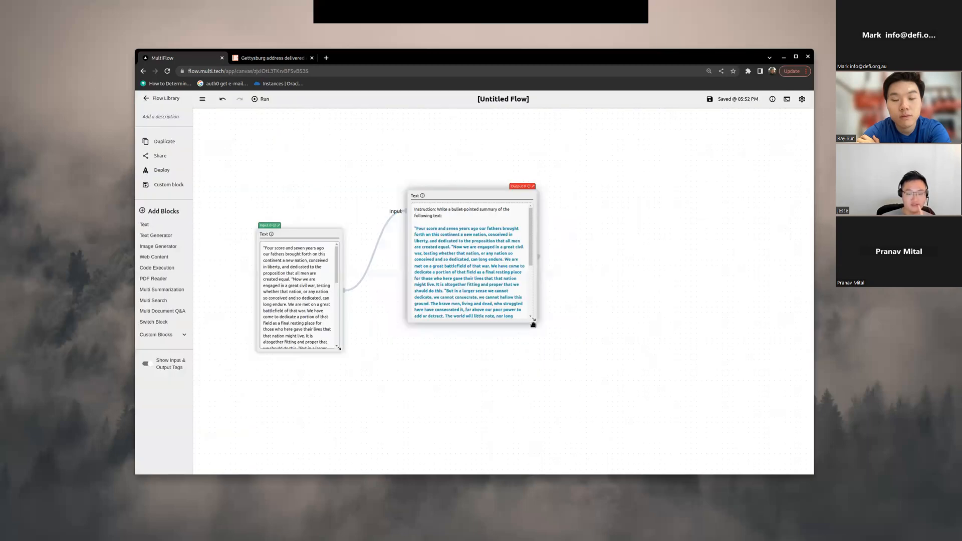
Step: Run the flow and review the assembled summary prompt in the second Text block down to its Output line
scroll(534, 318, "down", 3)
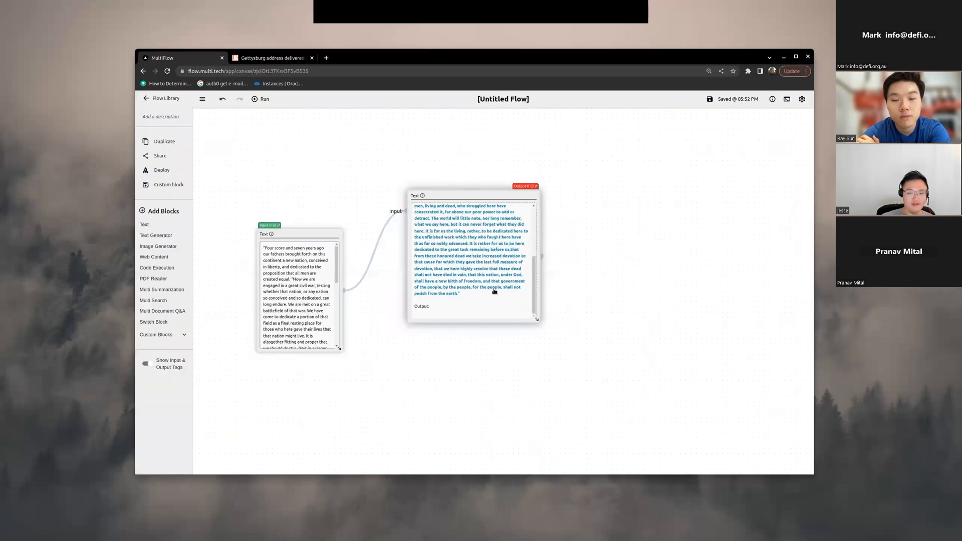
scroll(427, 211, "up", 3)
left_click(260, 103)
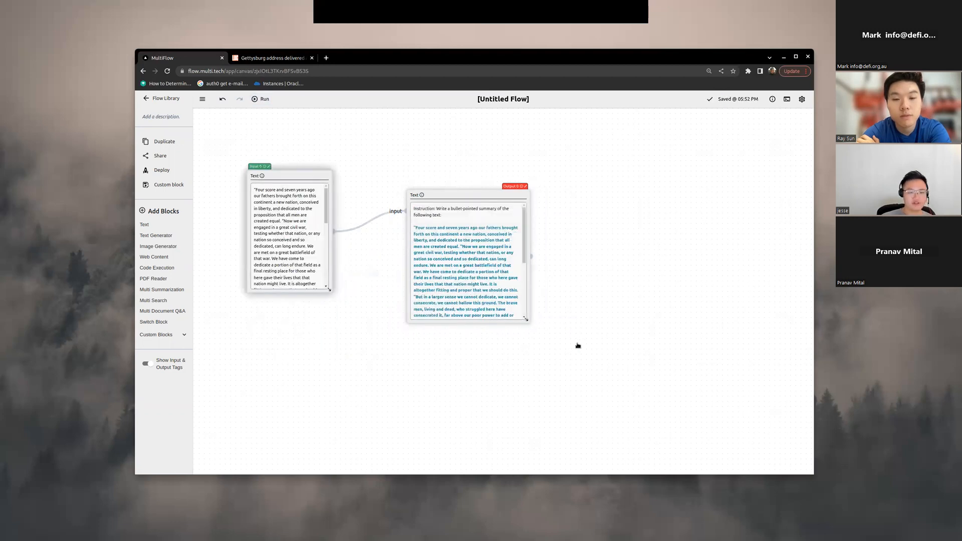
scroll(508, 287, "down", 2)
scroll(519, 311, "down", 3)
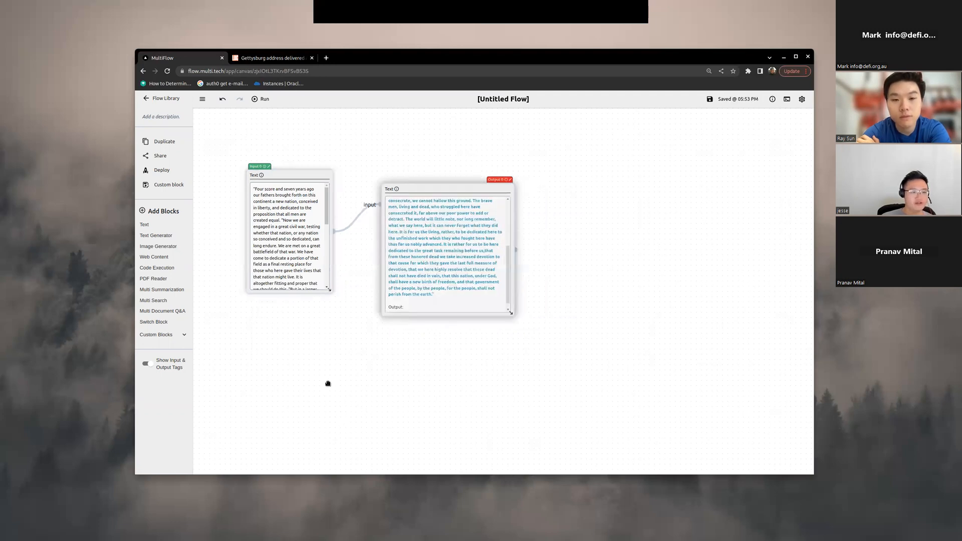
Step: Add a Text Generator block beside the summary prompt's Text block and connect the prompt block's output to it
scroll(422, 420, "up", 2)
scroll(496, 411, "down", 3)
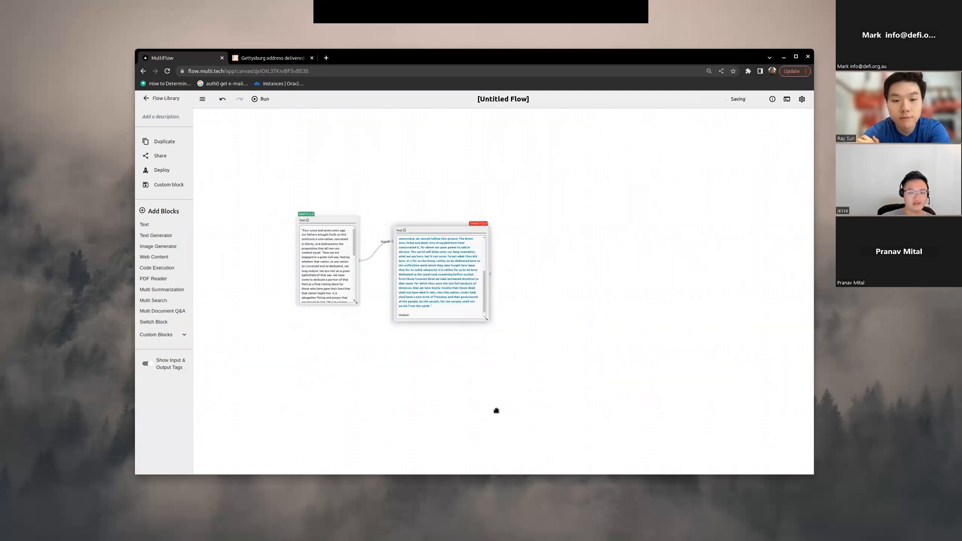
scroll(553, 339, "up", 3)
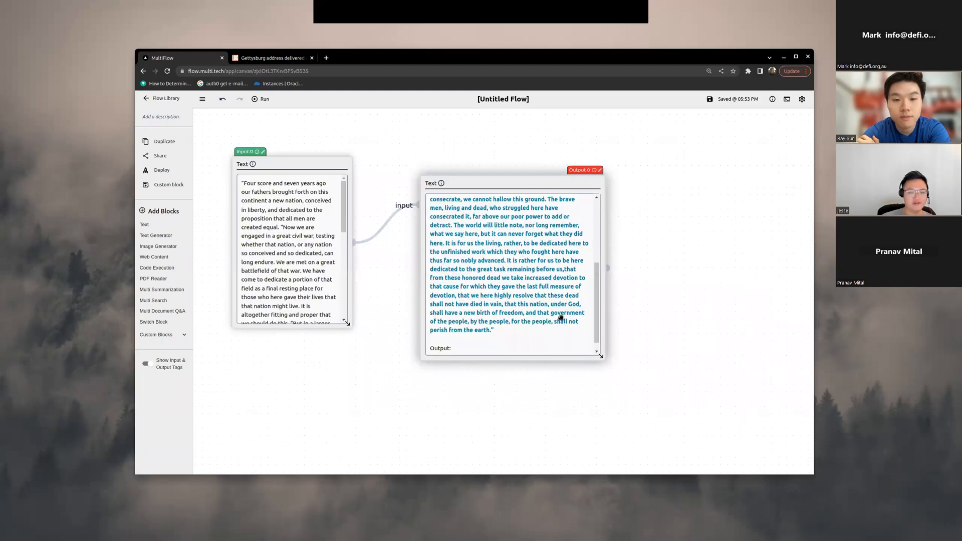
scroll(562, 318, "down", 3)
scroll(547, 346, "up", 2)
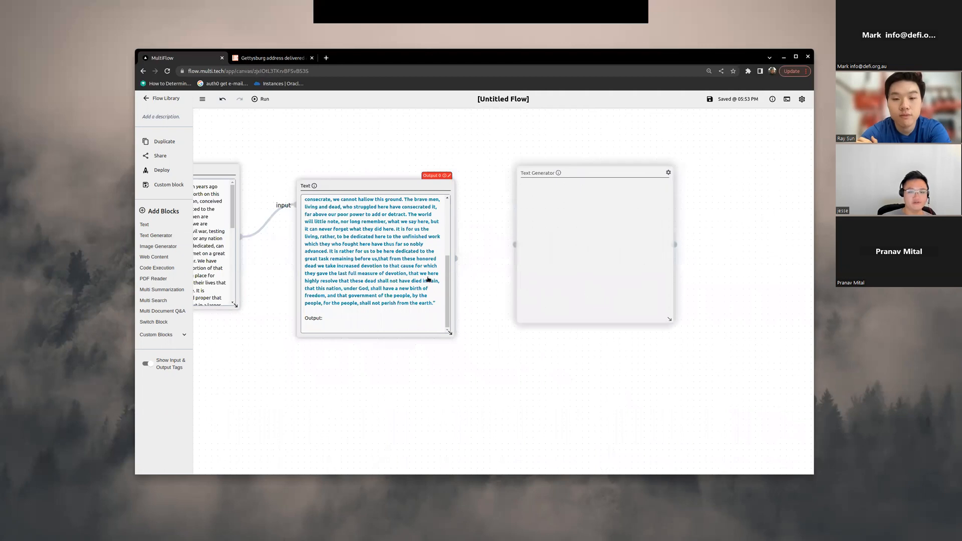
scroll(373, 280, "up", 4)
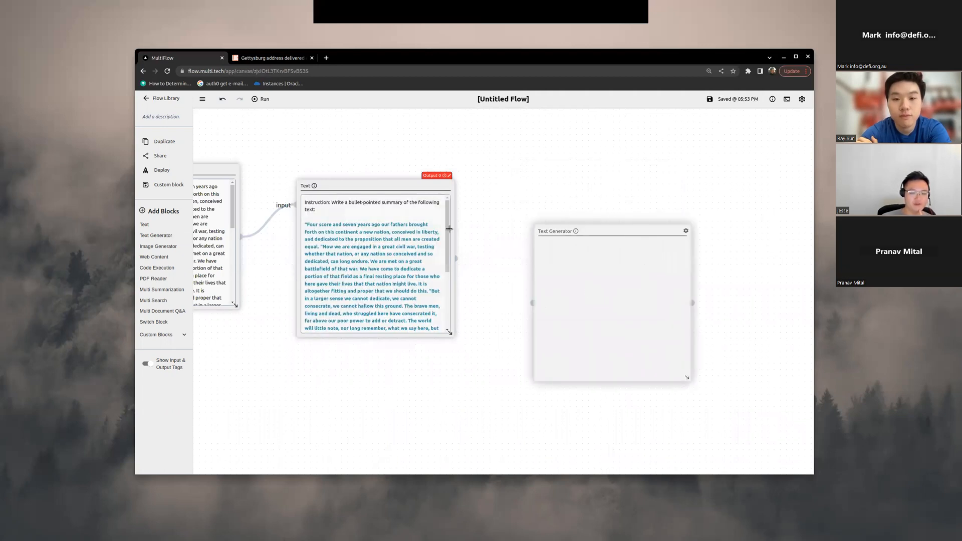
scroll(493, 254, "down", 3)
left_click_drag(450, 229, 493, 255)
left_click_drag(540, 279, 519, 266)
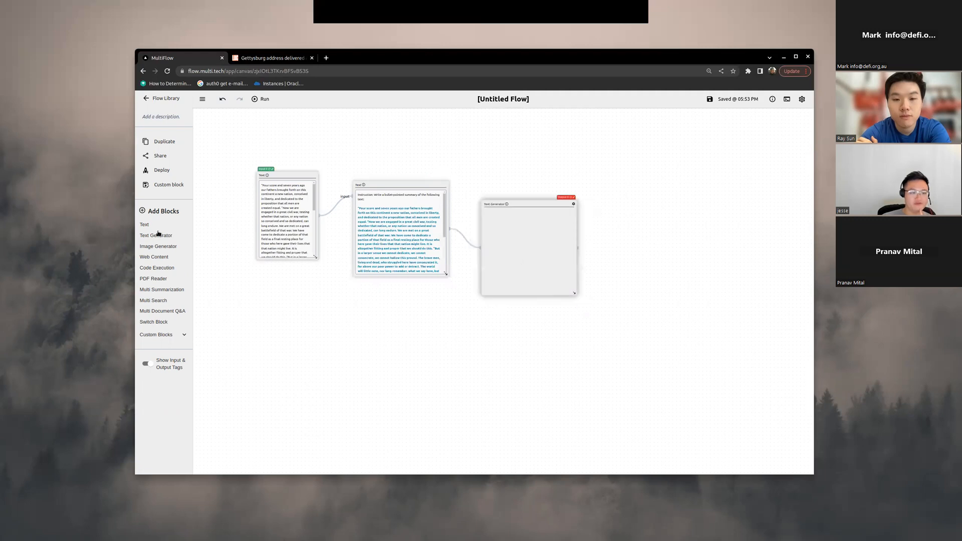
Step: Add a third Text block after the Text Generator and set its template to [[lm_output]]
left_click_drag(475, 299, 648, 271)
scroll(669, 289, "up", 5)
left_click(607, 180)
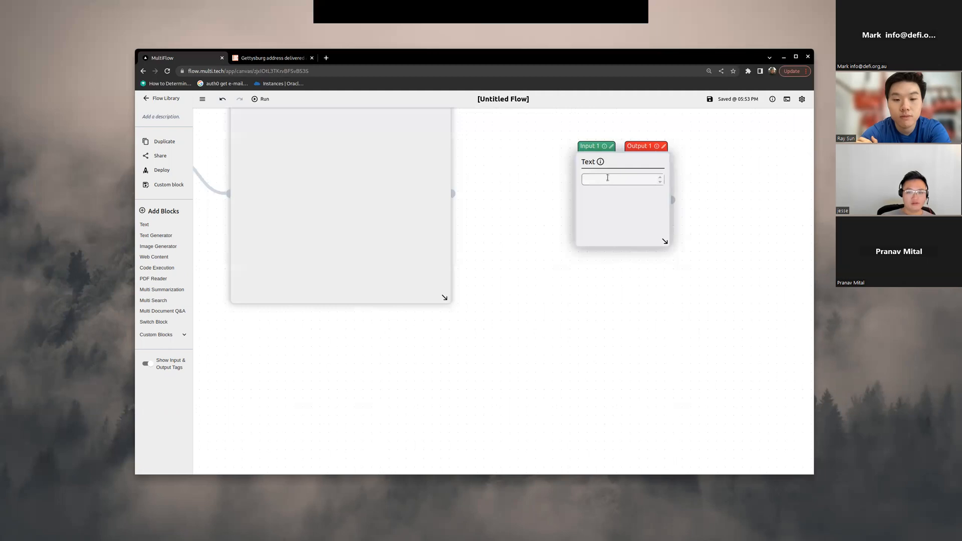
type("[[lm_output]]")
key("Escape")
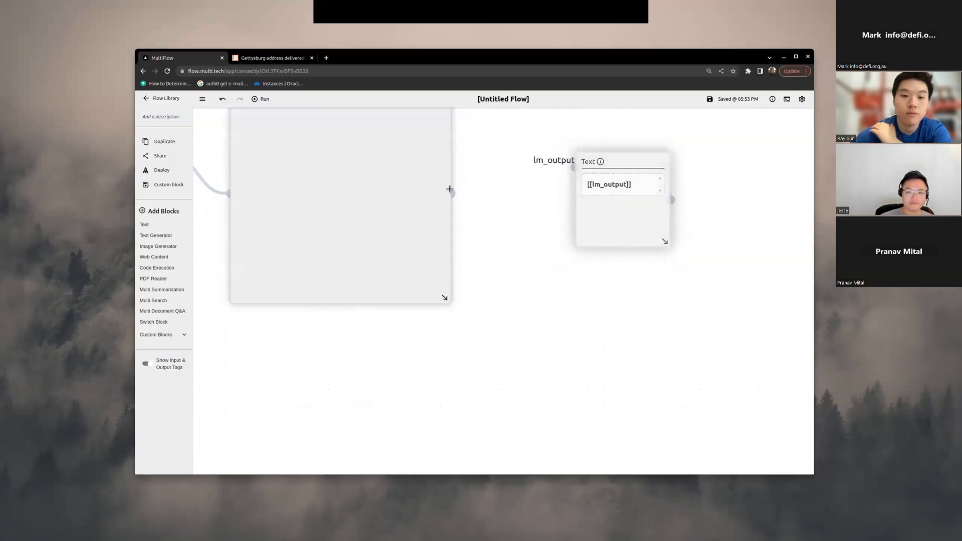
Step: Connect the Text Generator's output to the lm_output input of the last Text block and run the flow
left_click(262, 99)
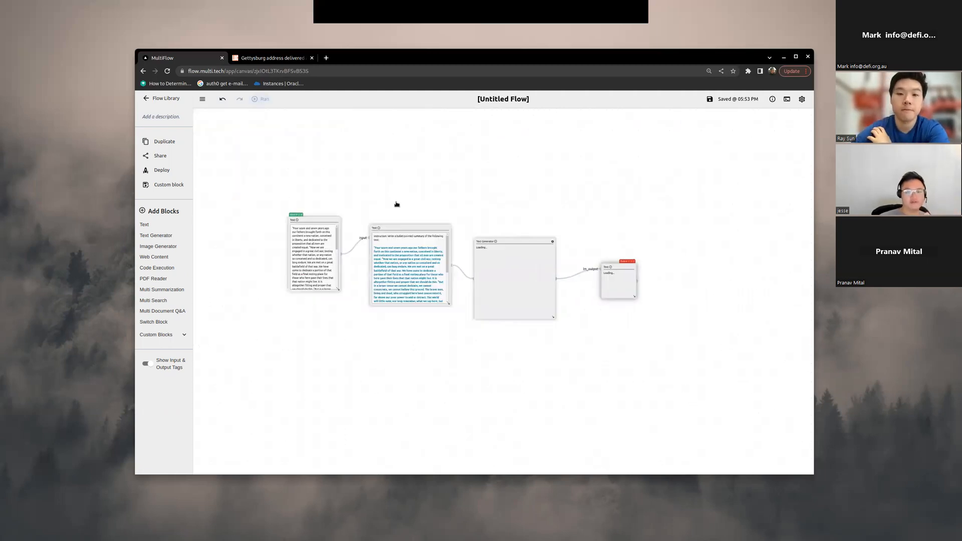
scroll(333, 338, "up", 4)
scroll(355, 305, "up", 3)
scroll(306, 171, "down", 5)
left_click_drag(355, 306, 479, 393)
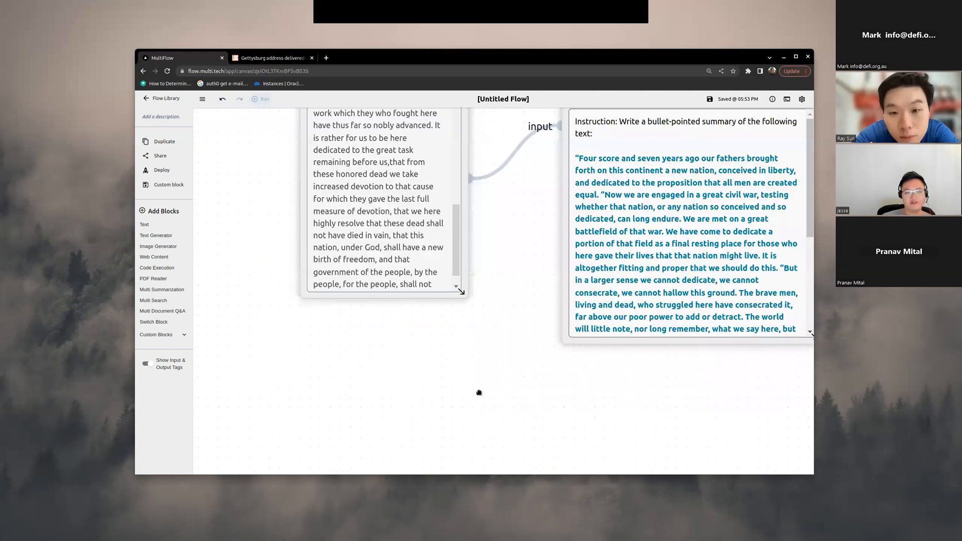
left_click_drag(792, 391, 576, 389)
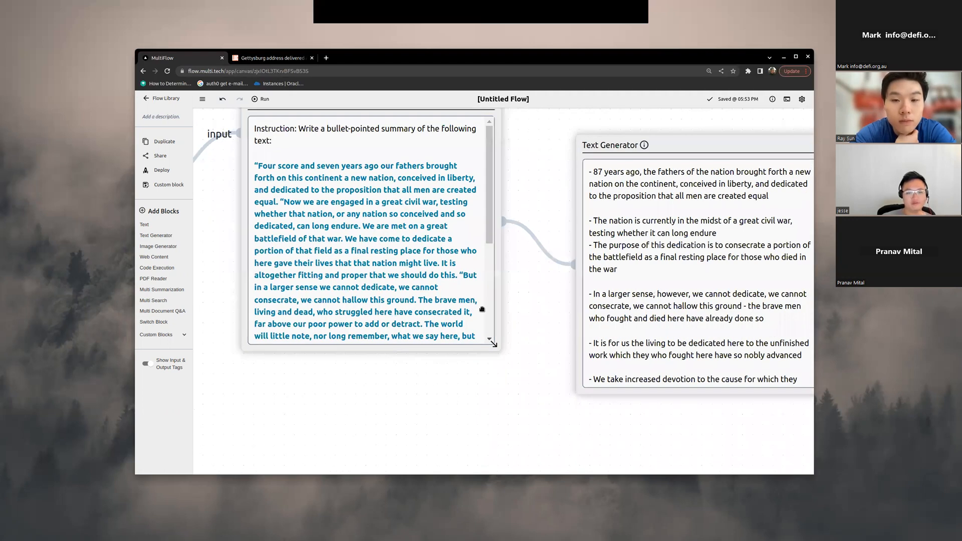
Step: Compare the Text Generator's bullet-pointed summary with the prompt block and read it down to its last bullet
scroll(532, 368, "down", 2)
left_click_drag(765, 349, 550, 326)
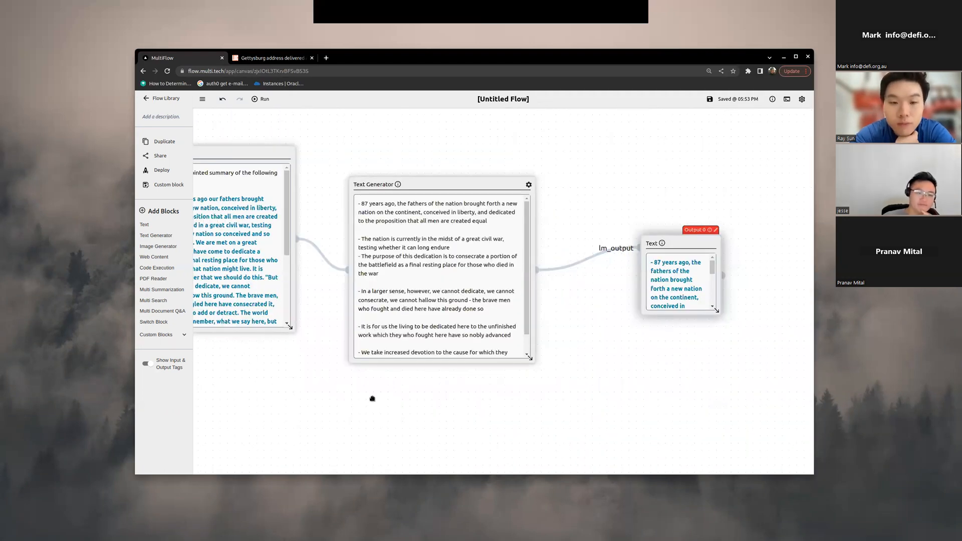
left_click_drag(275, 278, 379, 298)
left_click_drag(315, 230, 323, 238)
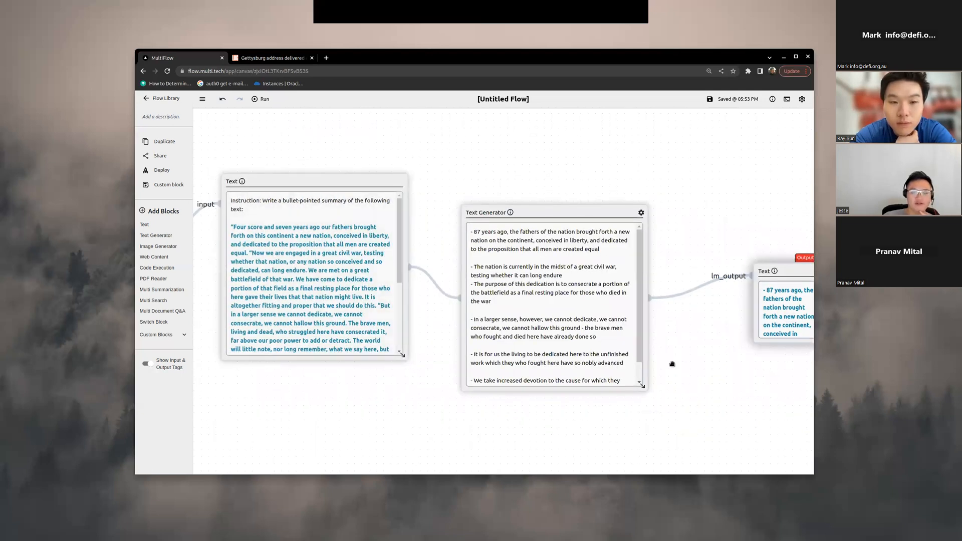
scroll(582, 323, "up", 2)
scroll(515, 230, "down", 3)
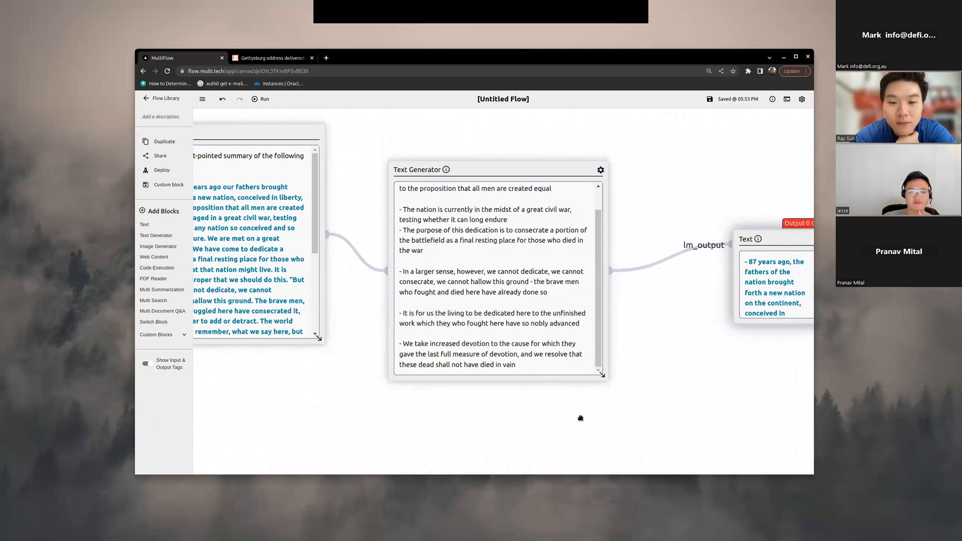
scroll(537, 371, "up", 1)
scroll(547, 374, "down", 1)
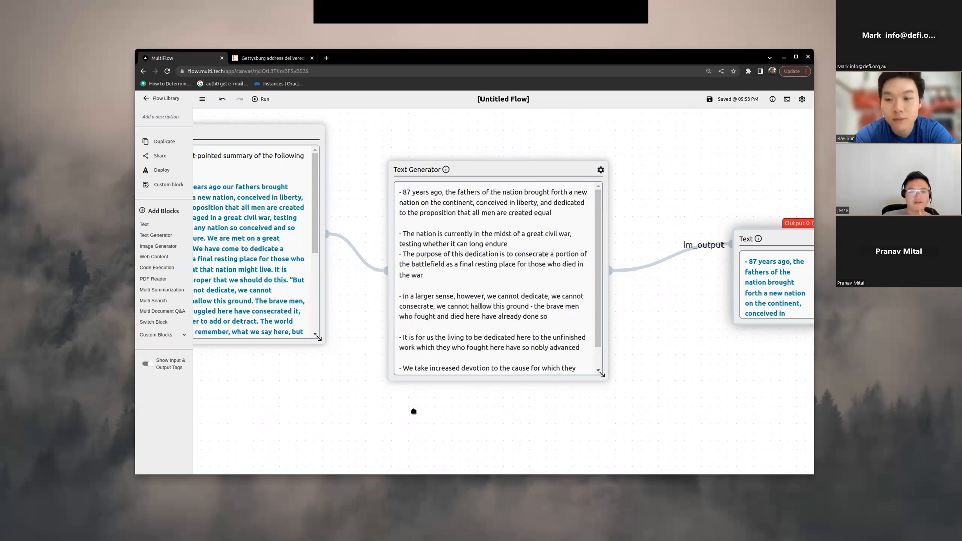
Step: Extend the instruction in the prompt block's template with "Paraphase the text only and use complete sentences. Do not repeat the text verbatim."
left_click_drag(323, 266, 455, 291)
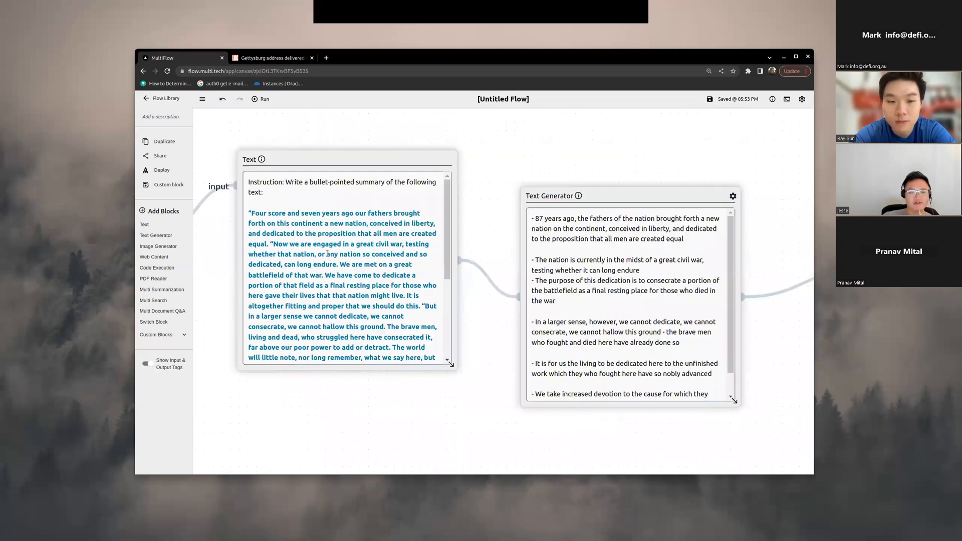
scroll(408, 410, "down", 2)
left_click(418, 306)
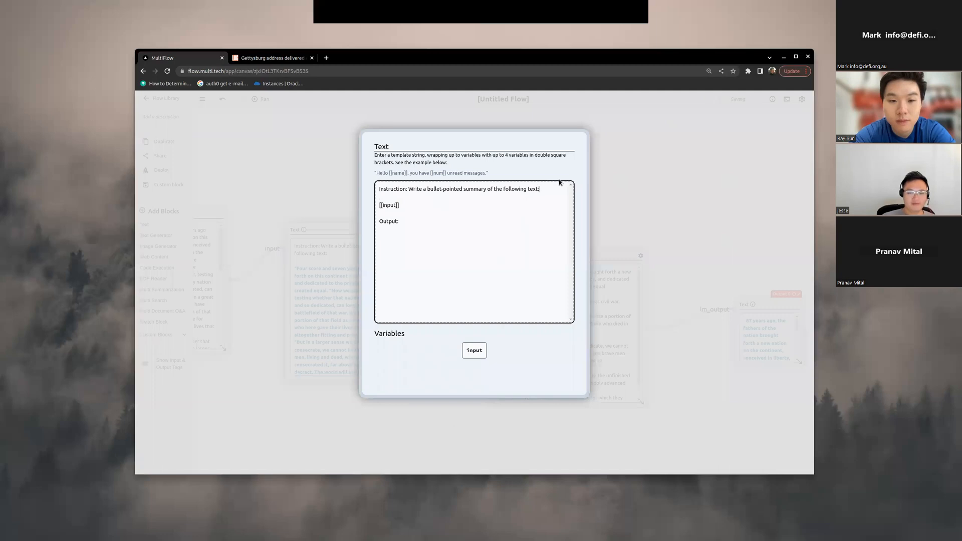
type("Paraphas")
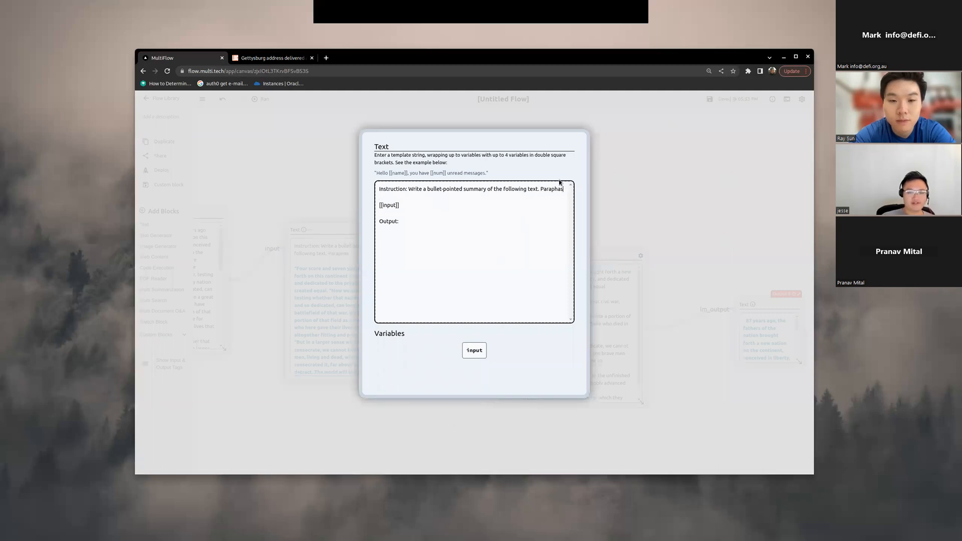
type("e the text only and use complete sentences.")
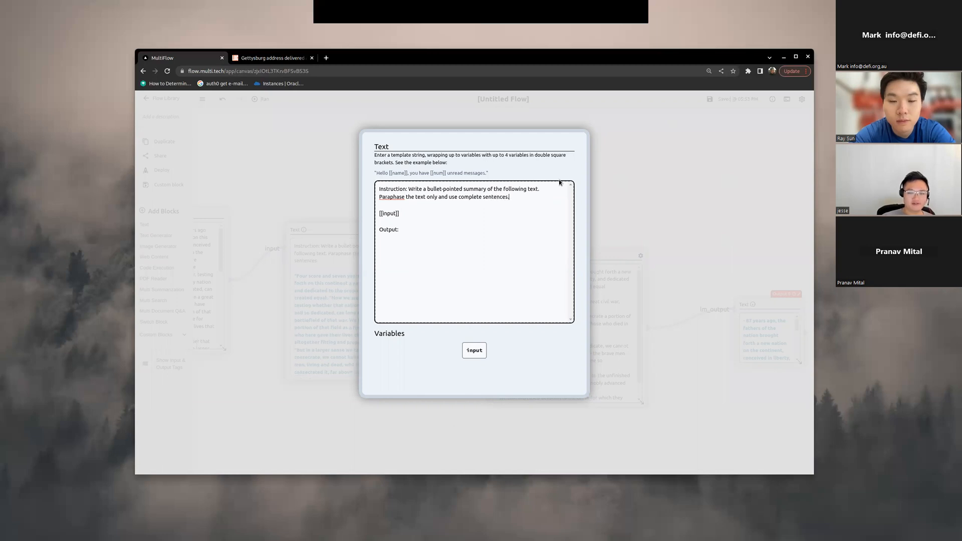
type(" Do not repeat th")
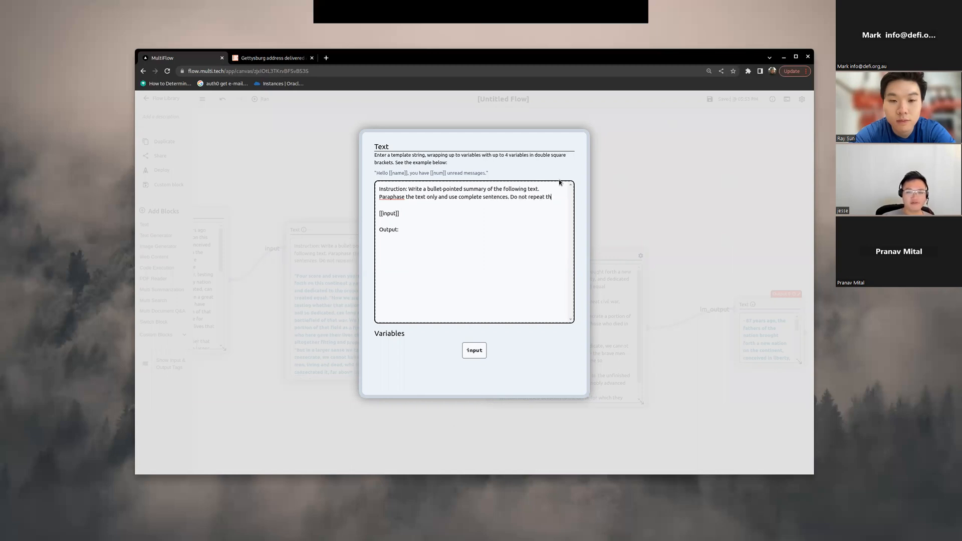
type("e text verbatim.")
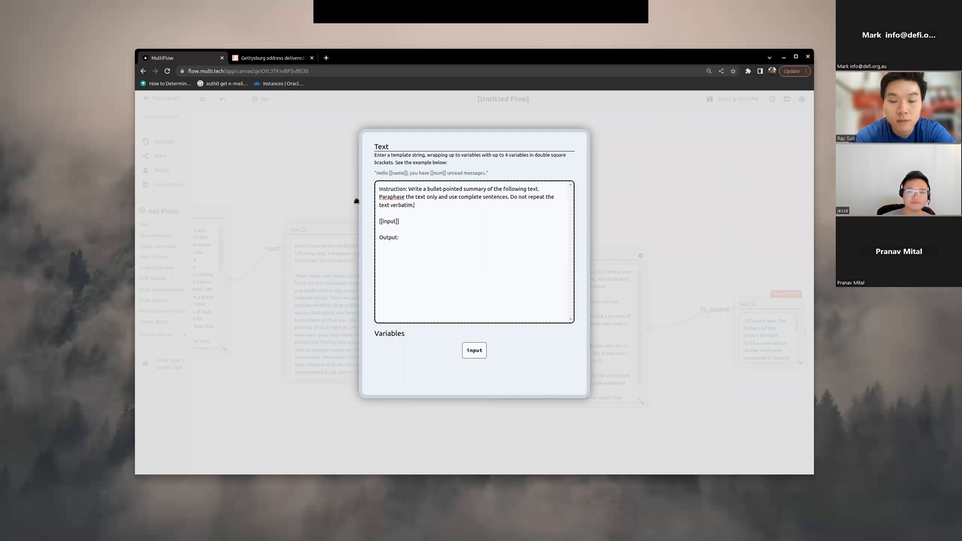
left_click(266, 109)
left_click_drag(546, 178, 501, 119)
Step: Run the flow with the revised prompt and read the new summary in the Text Generator block
left_click(260, 100)
scroll(601, 364, "up", 2)
scroll(746, 202, "down", 3)
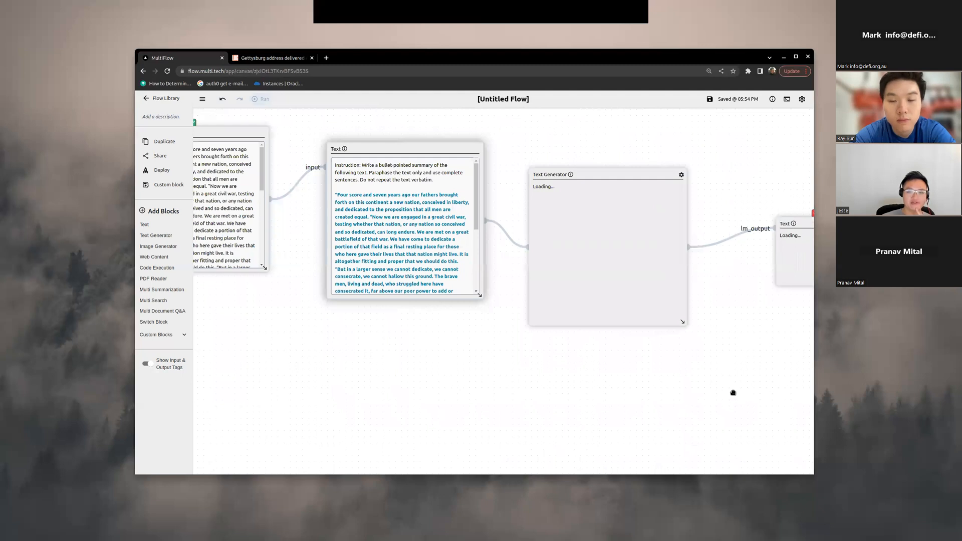
scroll(739, 209, "up", 2)
left_click_drag(727, 375, 725, 408)
scroll(702, 371, "up", 1)
left_click_drag(649, 365, 630, 372)
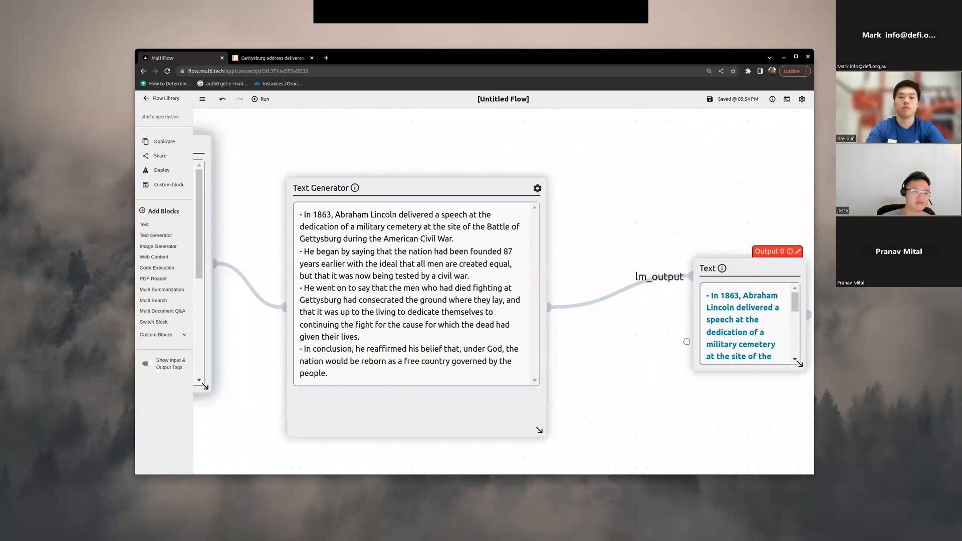
left_click_drag(687, 342, 692, 338)
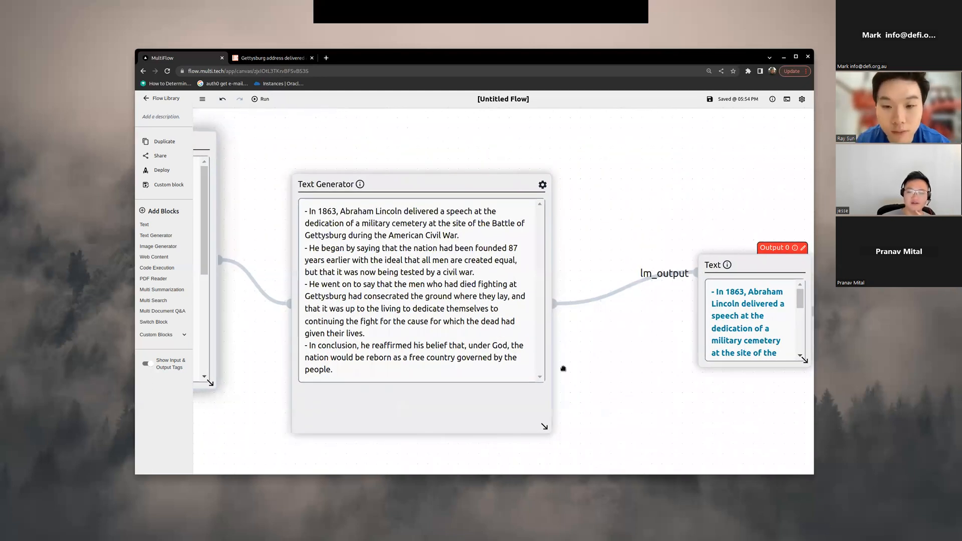
Step: Examine the output Text block and the whole chain of blocks from the input speech to the generated summary
left_click_drag(649, 377, 564, 369)
scroll(659, 369, "up", 1)
left_click_drag(659, 370, 483, 393)
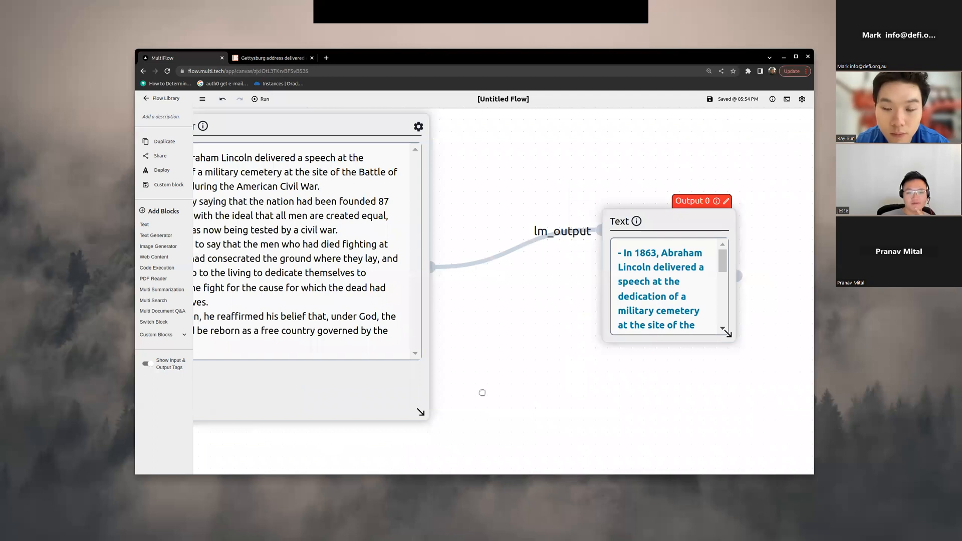
scroll(482, 393, "down", 5)
scroll(457, 413, "up", 3)
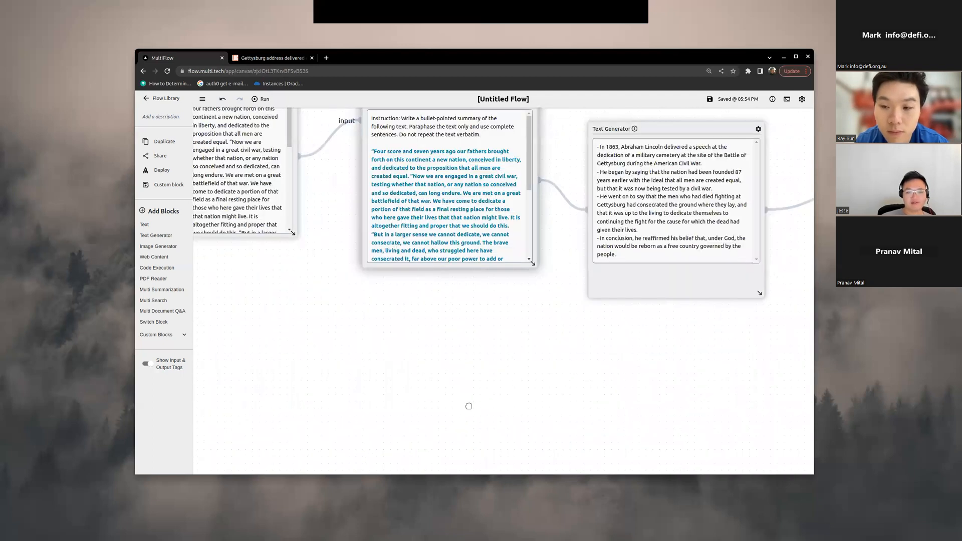
scroll(490, 401, "down", 4)
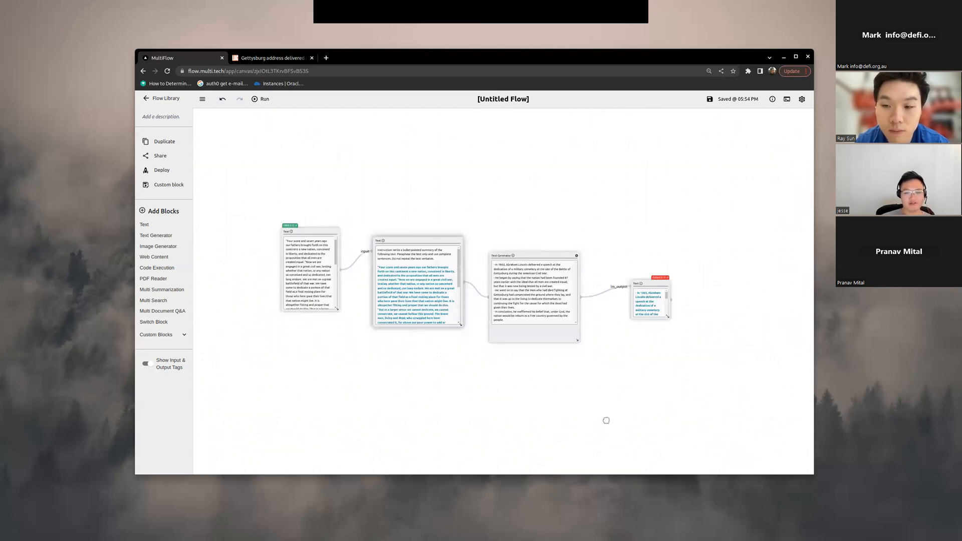
scroll(492, 411, "up", 3)
scroll(498, 416, "down", 1)
left_click_drag(550, 354, 533, 399)
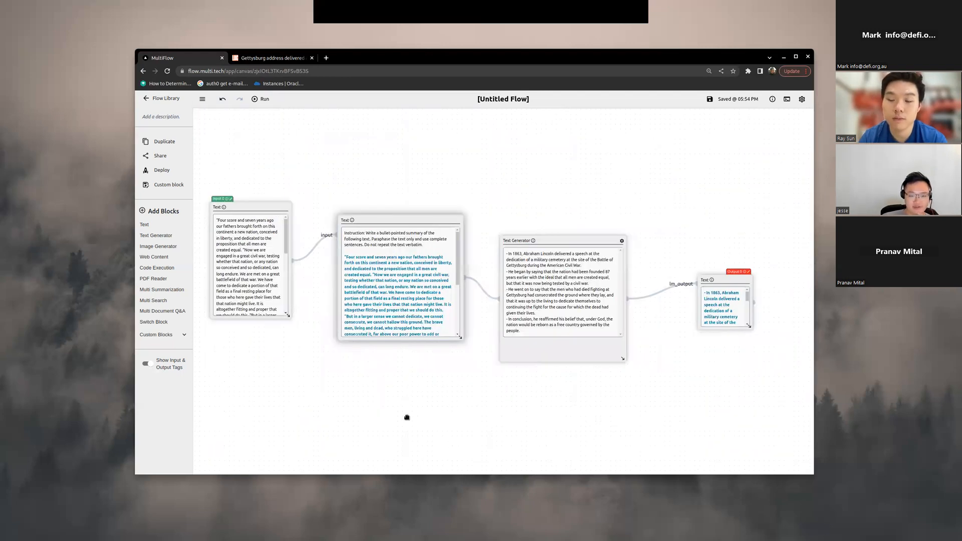
scroll(342, 424, "up", 3)
scroll(341, 411, "down", 2)
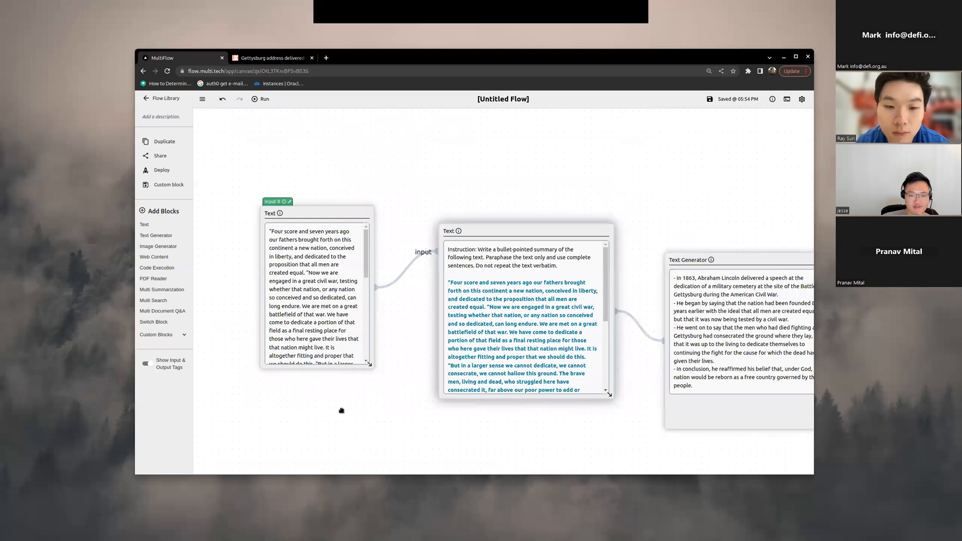
Step: Open the input Text block's template to view the speech, close it, and review the prompt and Text Generator blocks
scroll(373, 444, "down", 2)
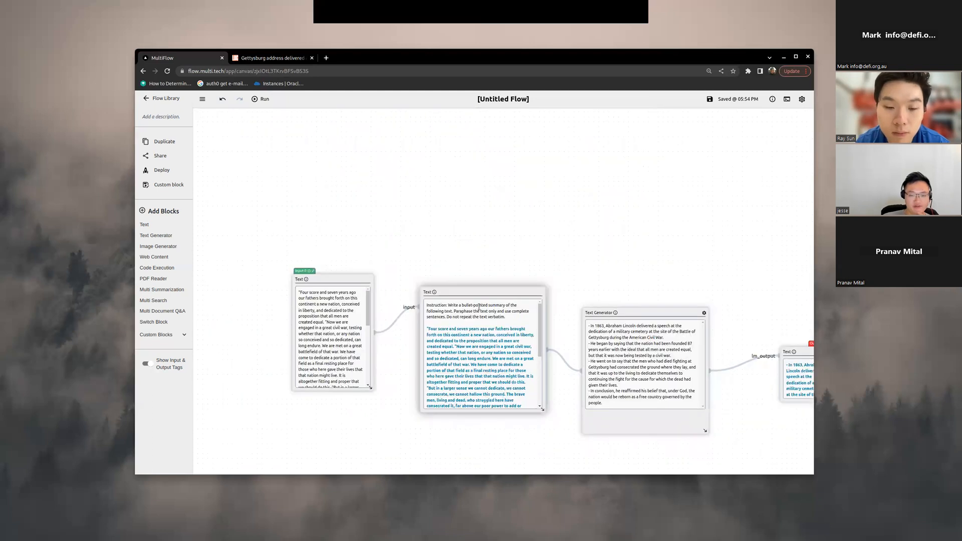
scroll(271, 292, "up", 3)
left_click(495, 271)
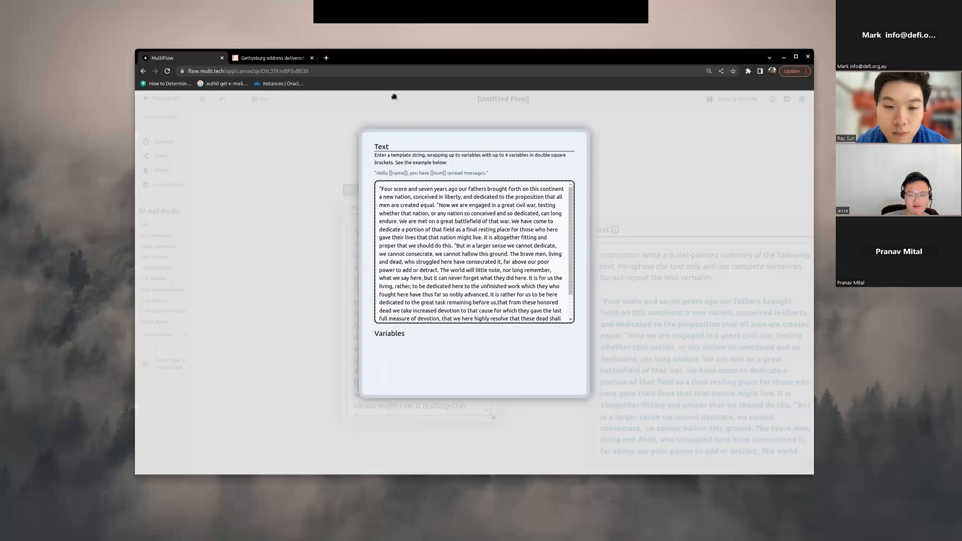
left_click(589, 195)
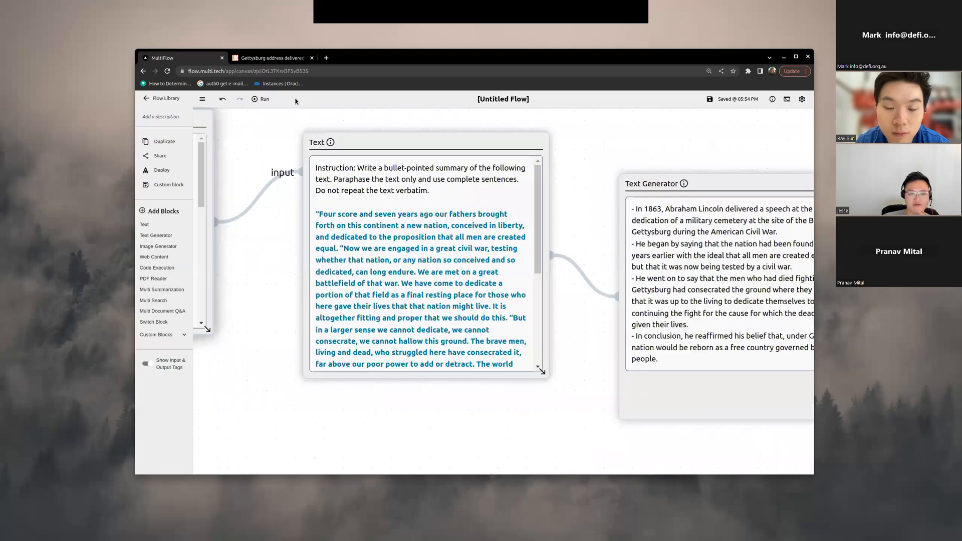
scroll(621, 231, "down", 4)
left_click_drag(674, 197, 498, 206)
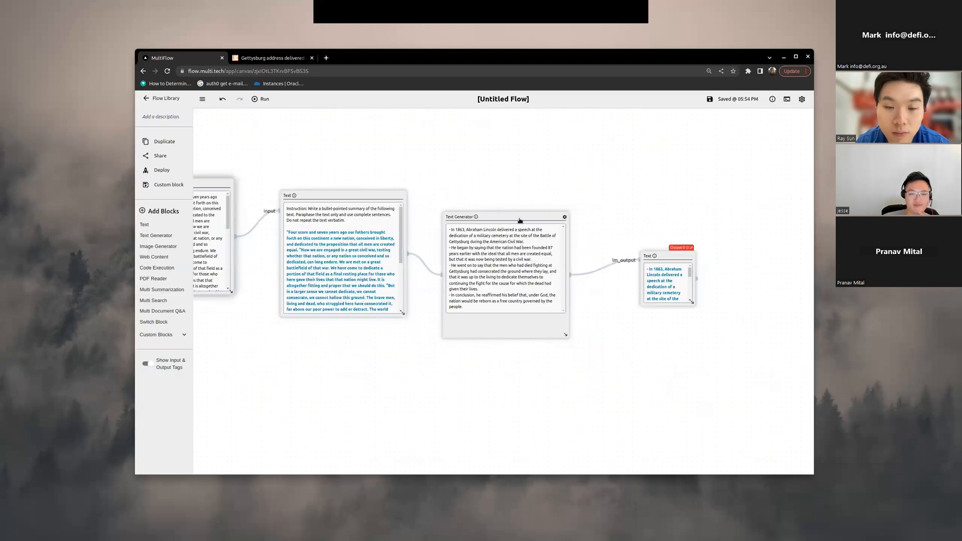
scroll(520, 221, "up", 4)
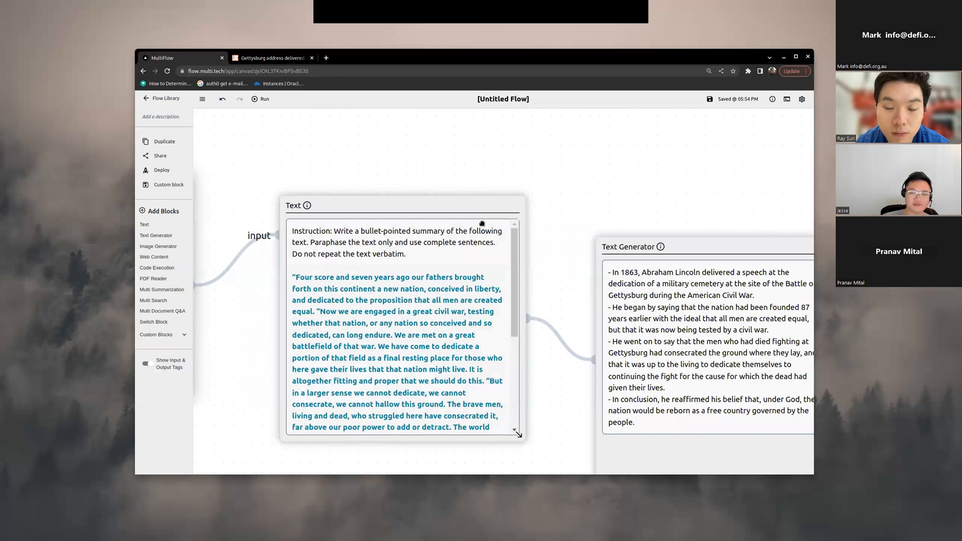
left_click_drag(591, 235, 482, 223)
scroll(547, 191, "down", 7)
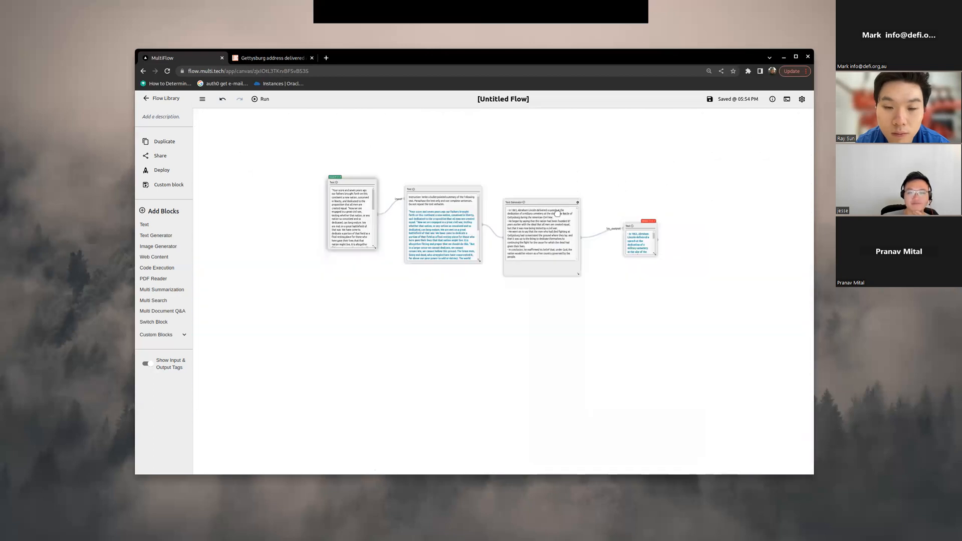
scroll(546, 210, "up", 3)
left_click_drag(536, 207, 537, 238)
scroll(508, 196, "down", 1)
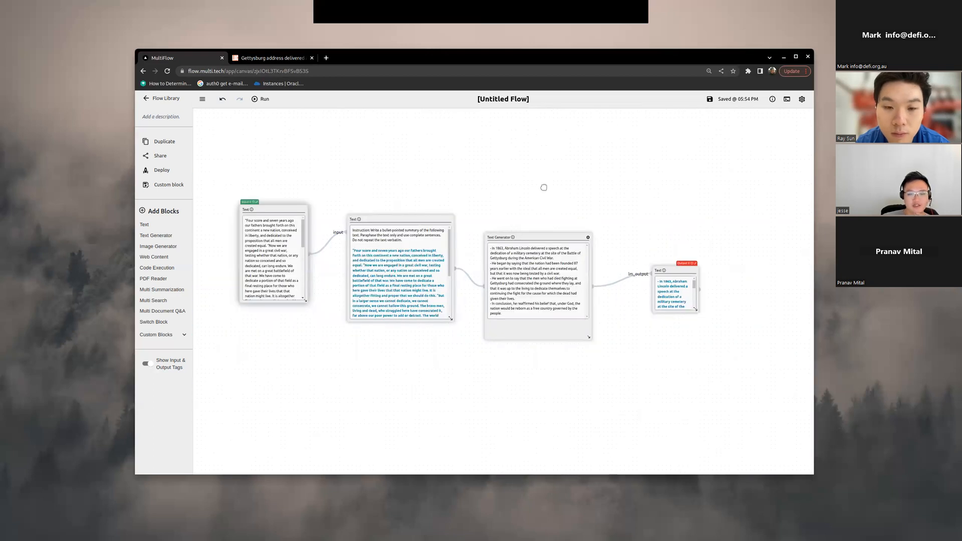
Step: Review the flow's deployment options, including the cURL string, MultiForm web app and API key sharing, then close them
left_click_drag(464, 222, 517, 221)
mouse_move(529, 171)
left_mouse_down()
mouse_move(559, 217)
mouse_move(522, 167)
left_mouse_up()
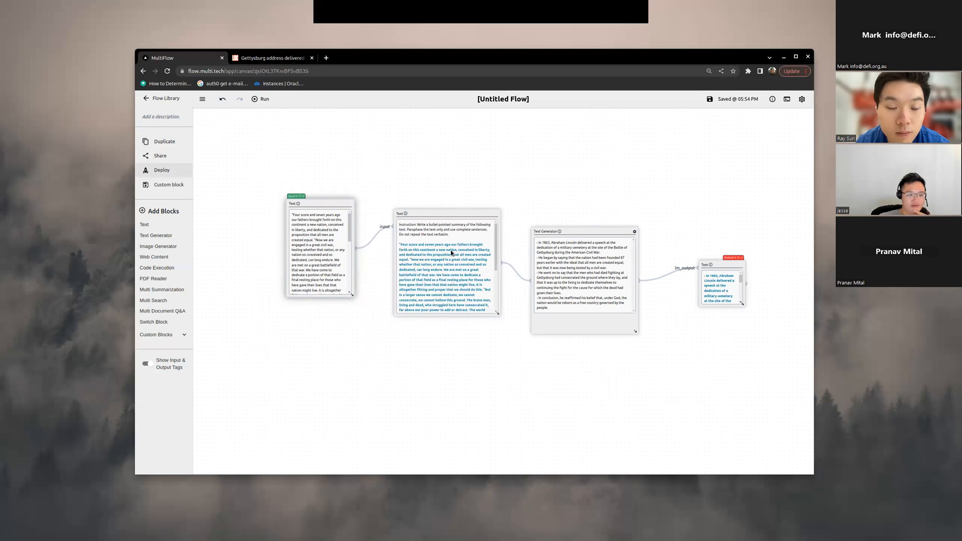
left_click(162, 170)
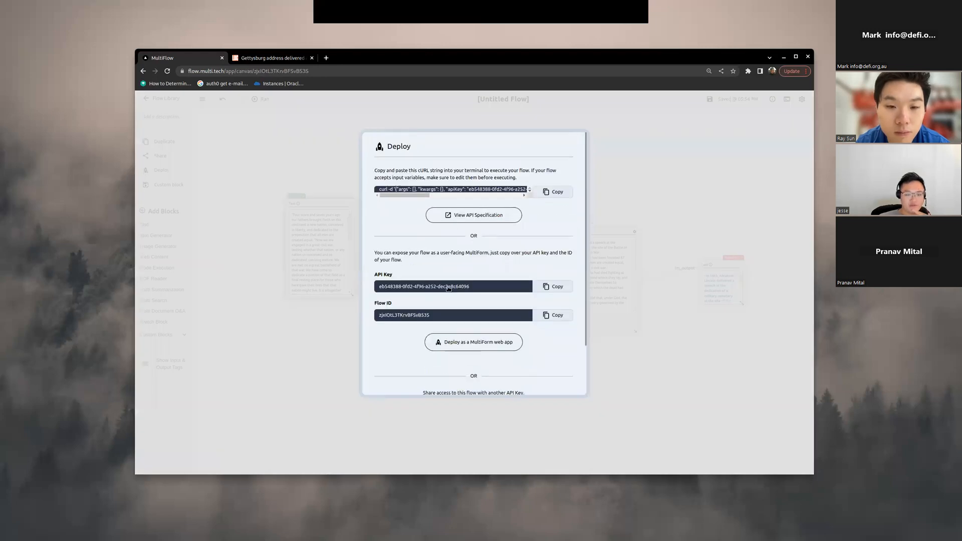
scroll(456, 301, "down", 2)
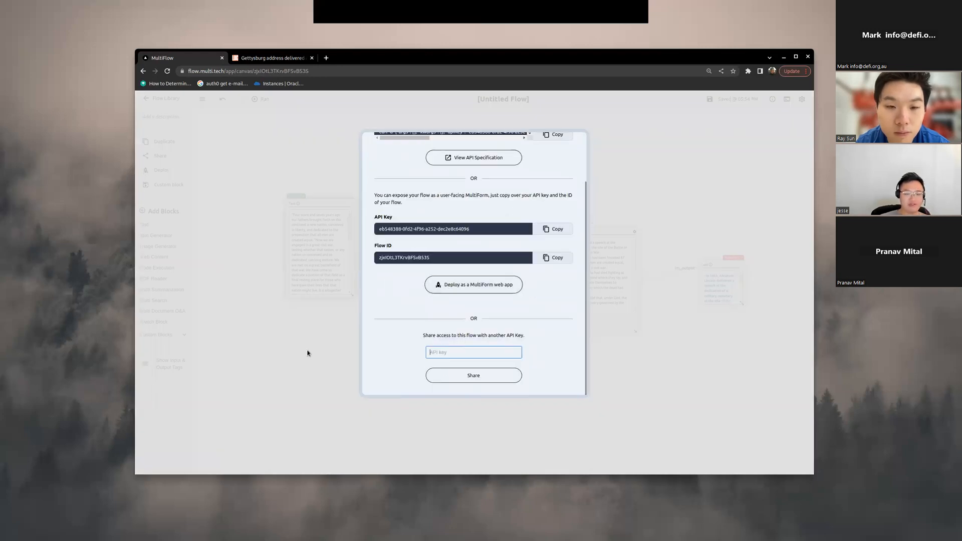
left_click(346, 370)
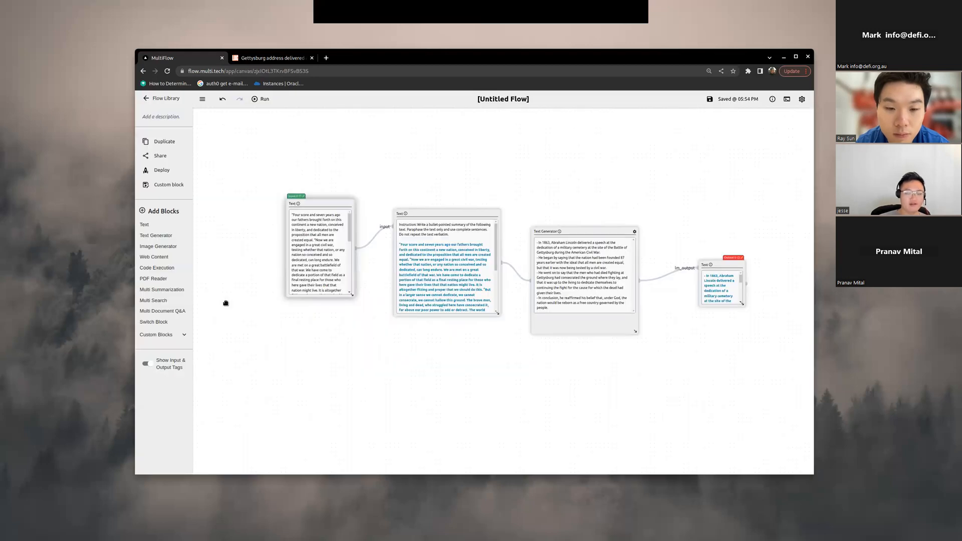
Step: Save the current flow as a custom block named "bullet-pointed-summary"
scroll(236, 288, "up", 1)
left_click_drag(217, 175, 202, 194)
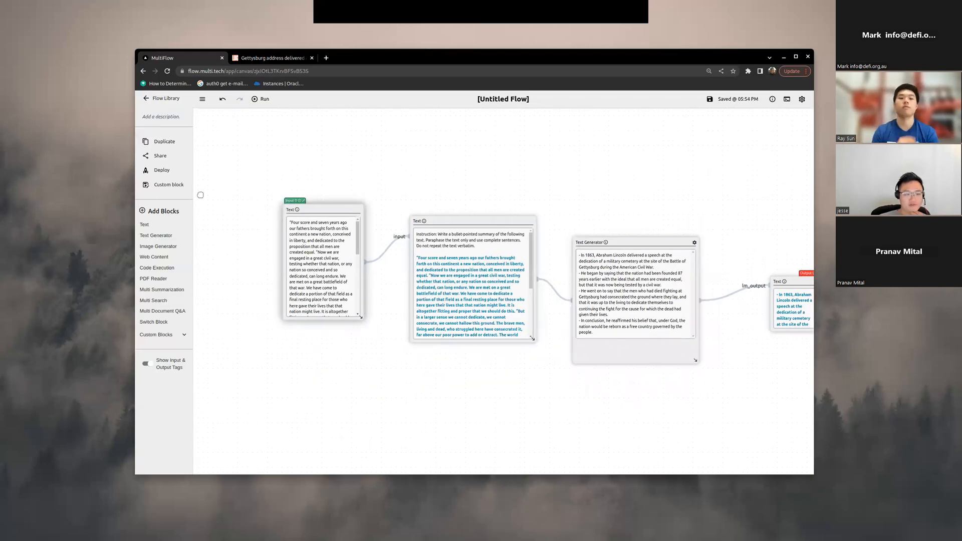
left_click_drag(454, 174, 411, 163)
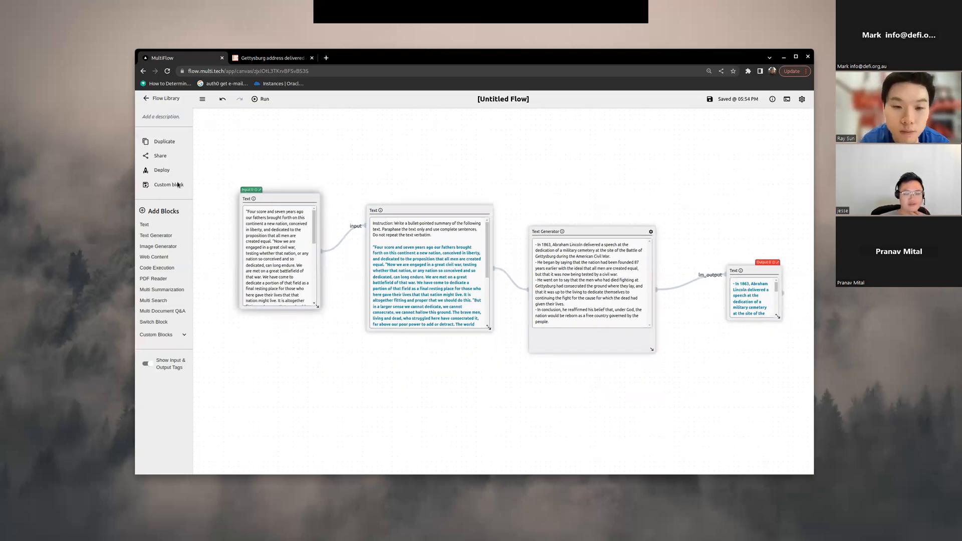
left_click(168, 185)
left_click(440, 201)
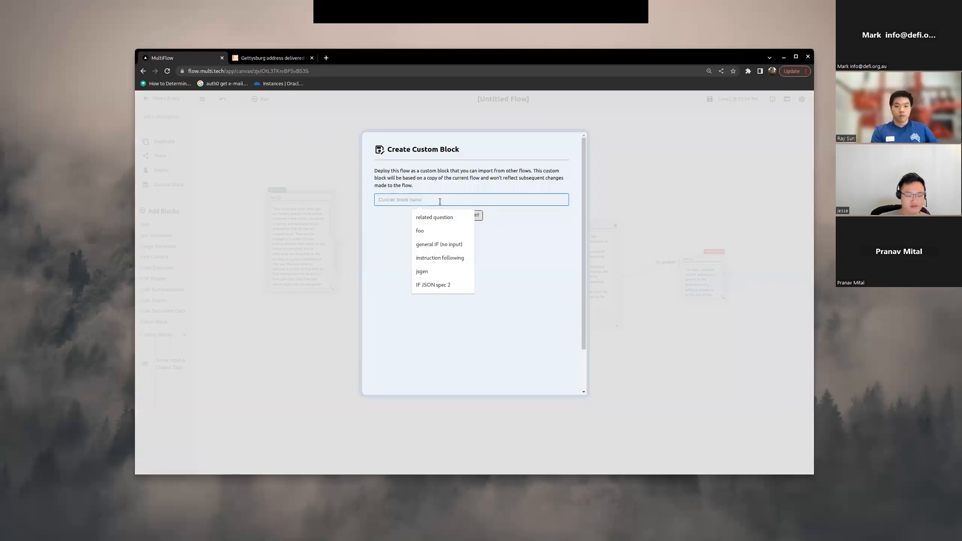
type("bullet-poi")
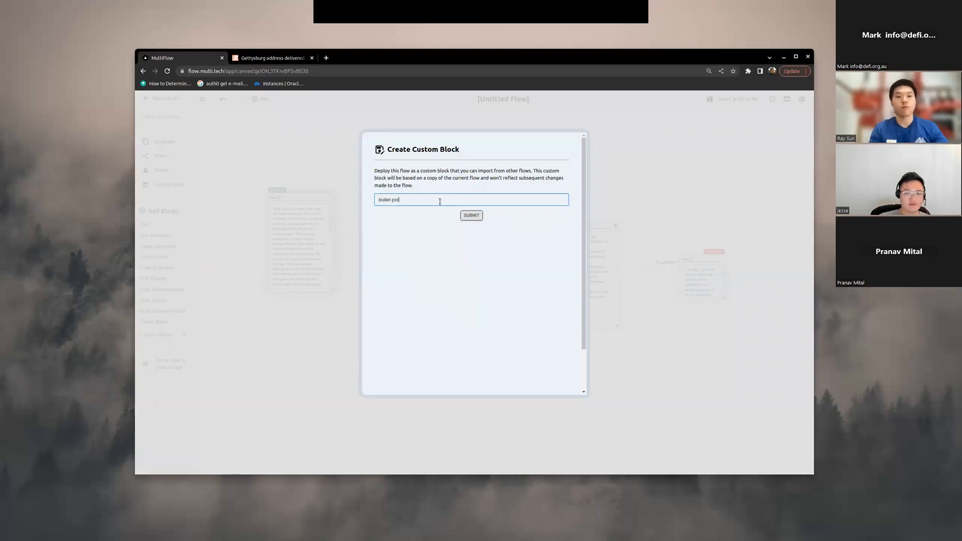
type("nted-summary")
left_click(472, 217)
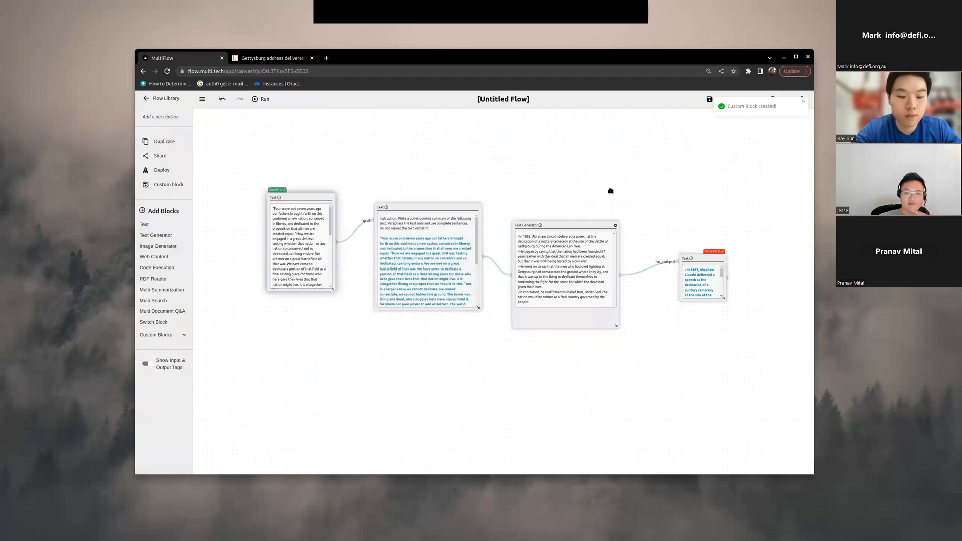
Step: Go back to the flow library and create a new blank flow
scroll(591, 206, "up", 3)
scroll(623, 221, "down", 2)
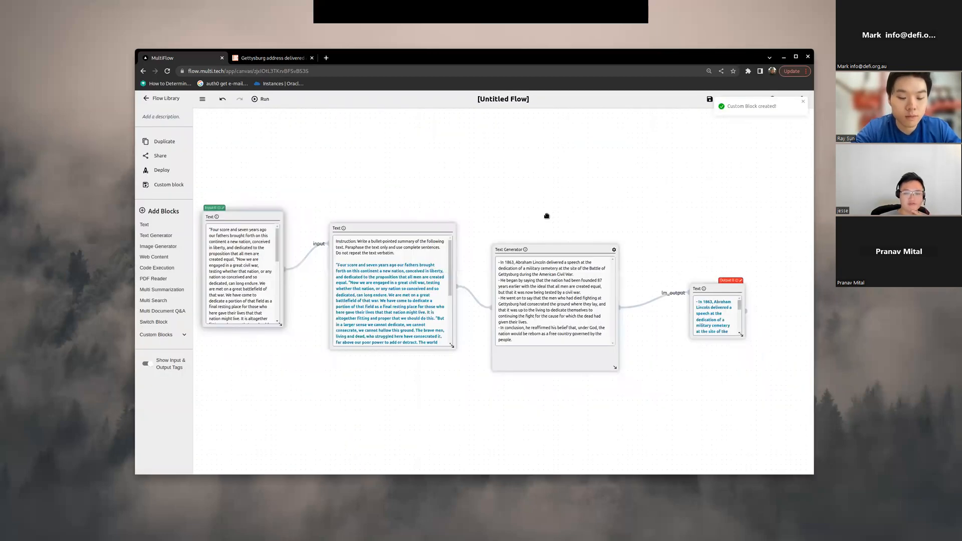
left_click(166, 98)
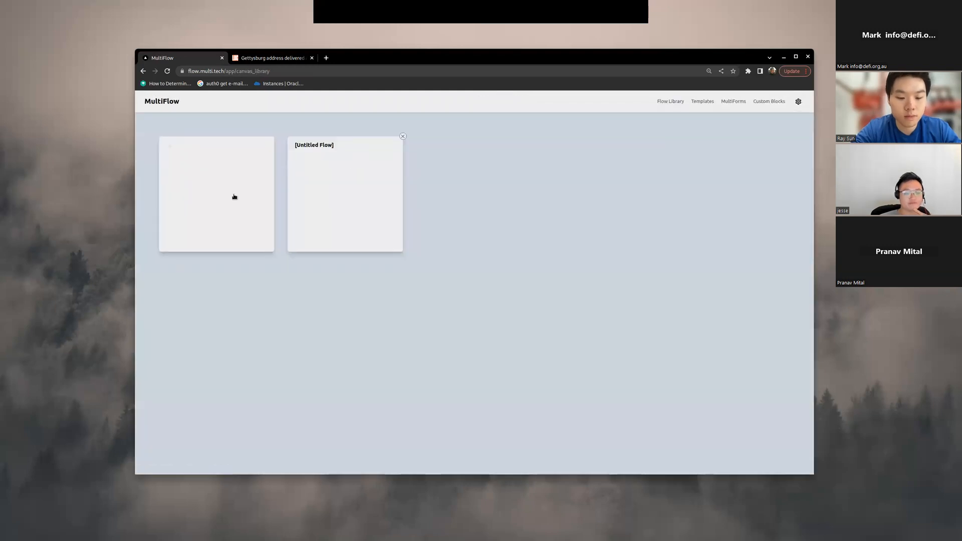
left_click(226, 204)
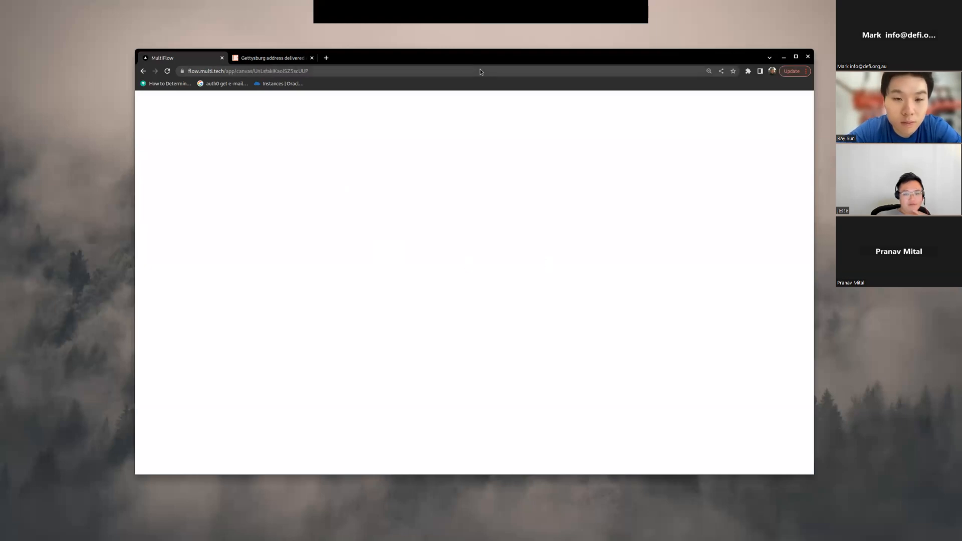
left_click_drag(480, 57, 498, 52)
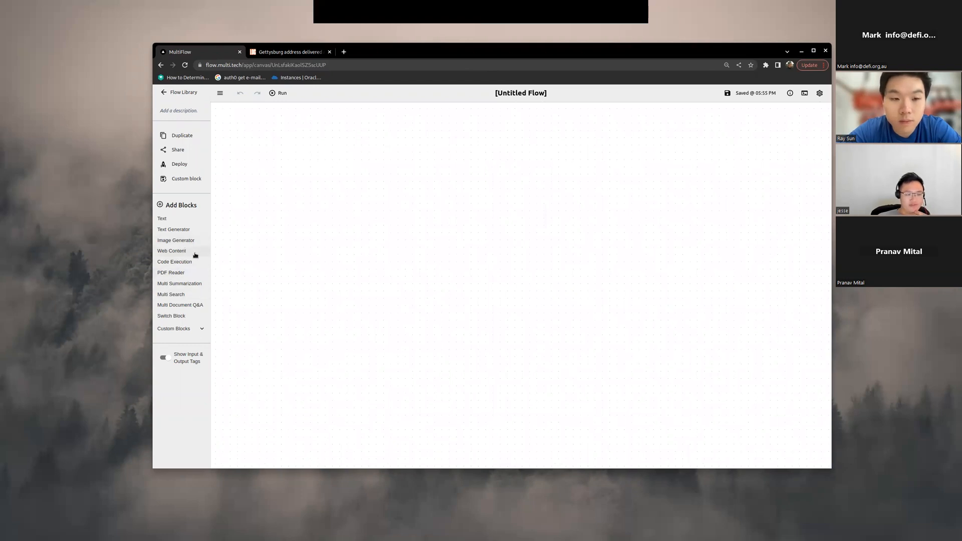
Step: Add a Web Content Extractor block and a Text block, and connect the Text block's output to the extractor's URL input
left_click_drag(491, 301, 535, 316)
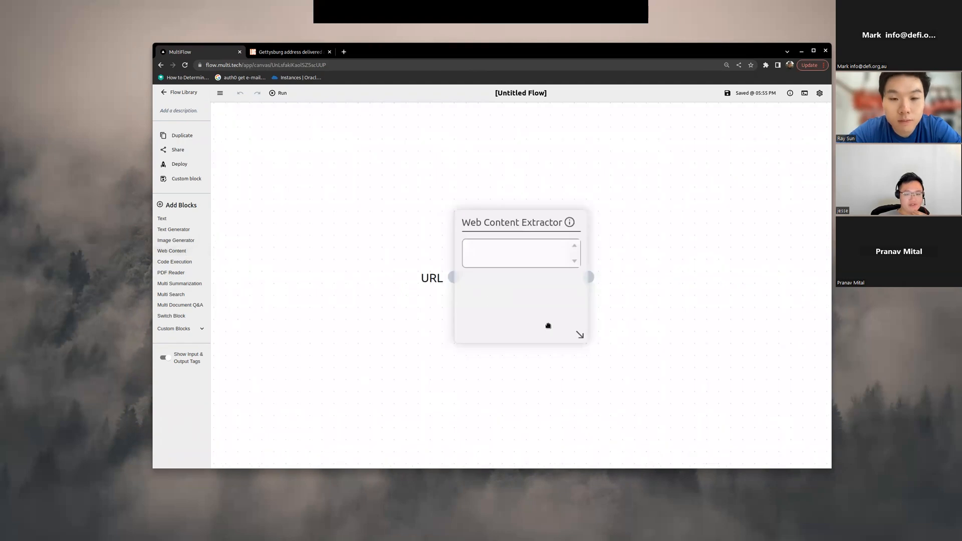
left_click_drag(196, 216, 317, 303)
left_click_drag(371, 280, 572, 292)
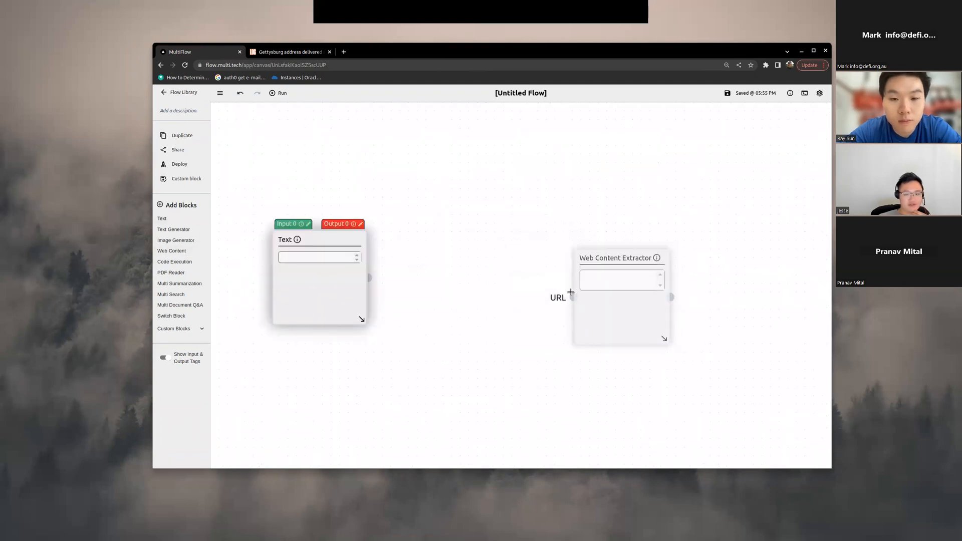
Step: Enter the Google homepage URL in the Text block and run the flow
left_click(339, 258)
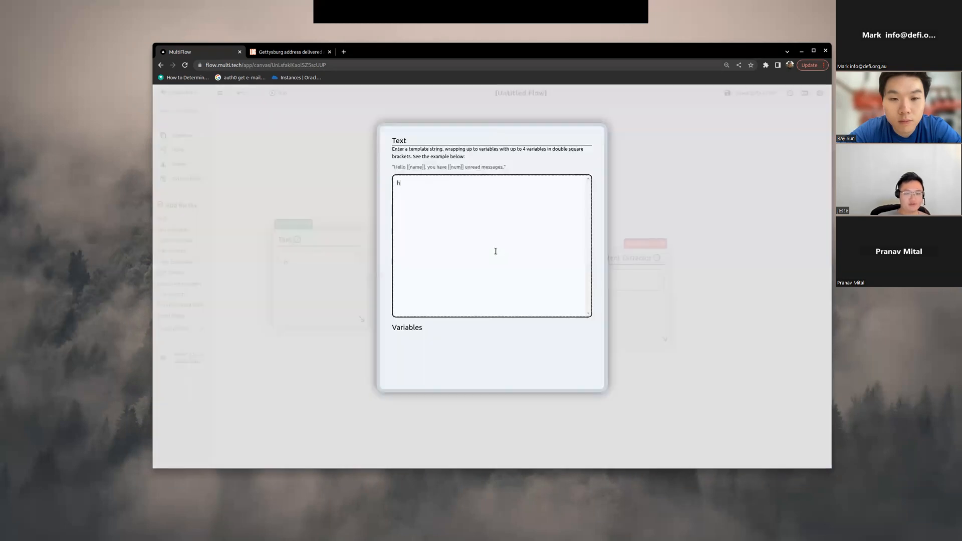
type("https://www.google.c")
left_click(260, 91)
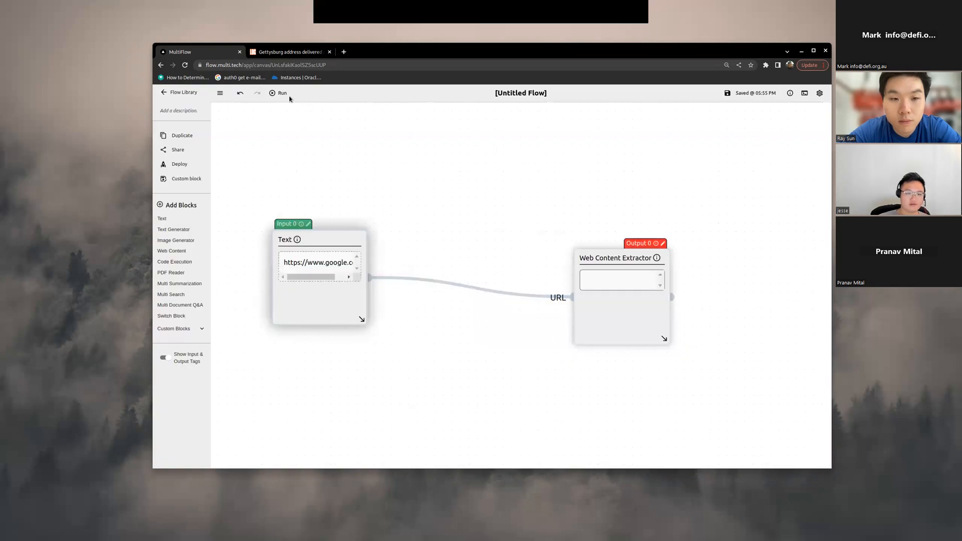
left_click(282, 94)
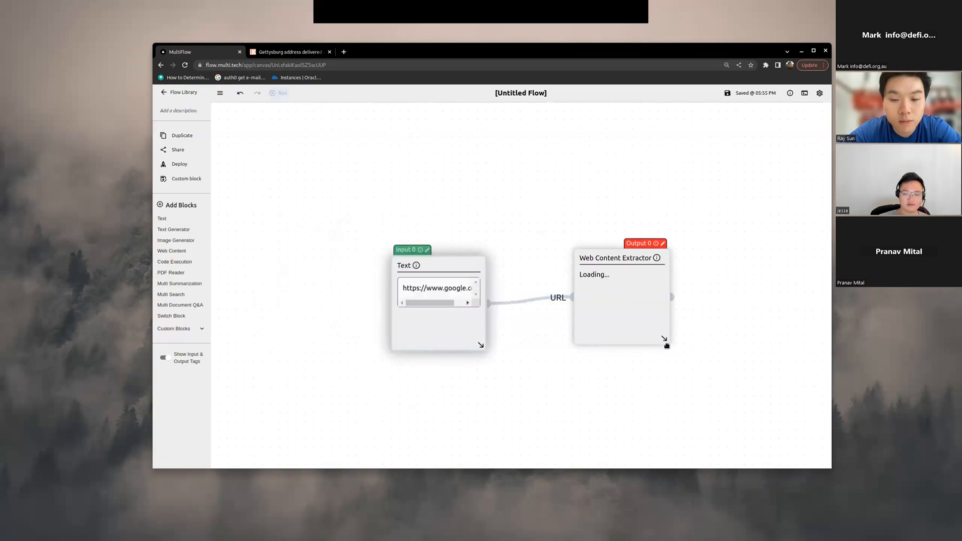
Step: Enlarge the Web Content Extractor block and move the Text block level with its URL input
left_click_drag(663, 339, 745, 413)
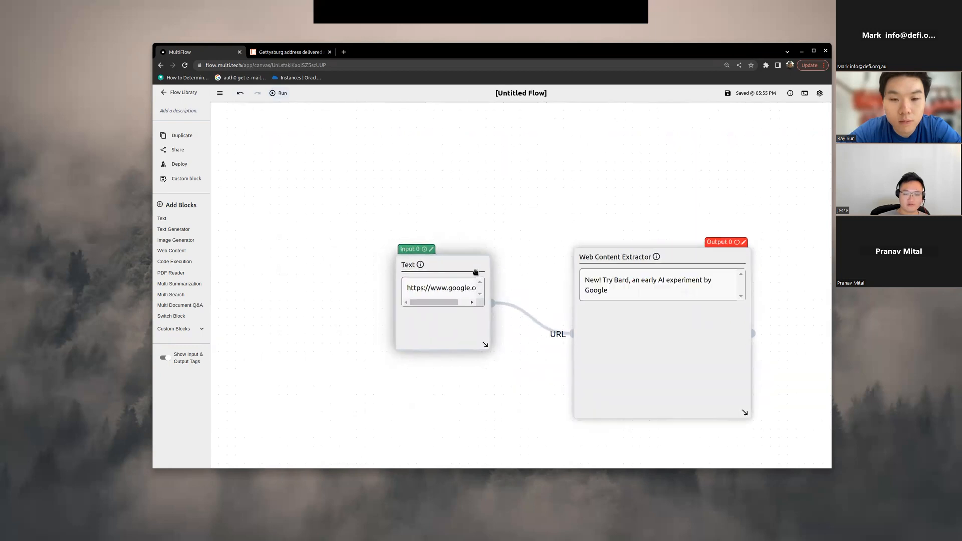
scroll(684, 351, "up", 2)
left_click_drag(453, 421, 423, 392)
scroll(424, 396, "down", 3)
scroll(424, 403, "up", 3)
scroll(422, 400, "down", 1)
left_click_drag(371, 282, 320, 314)
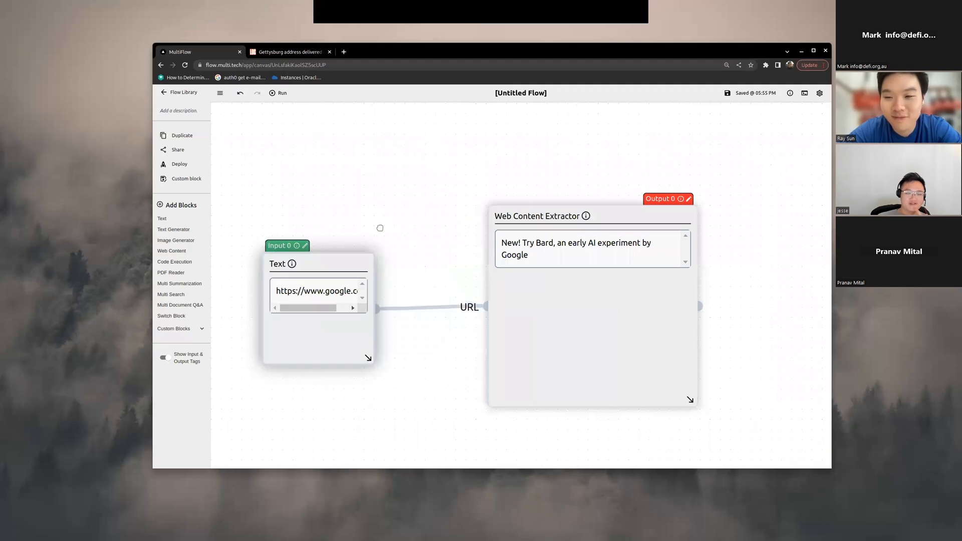
scroll(382, 250, "down", 4)
mouse_move(379, 231)
left_mouse_down()
mouse_move(399, 234)
mouse_move(383, 224)
mouse_move(396, 234)
left_mouse_up()
scroll(386, 225, "up", 4)
scroll(418, 225, "down", 4)
scroll(389, 193, "up", 4)
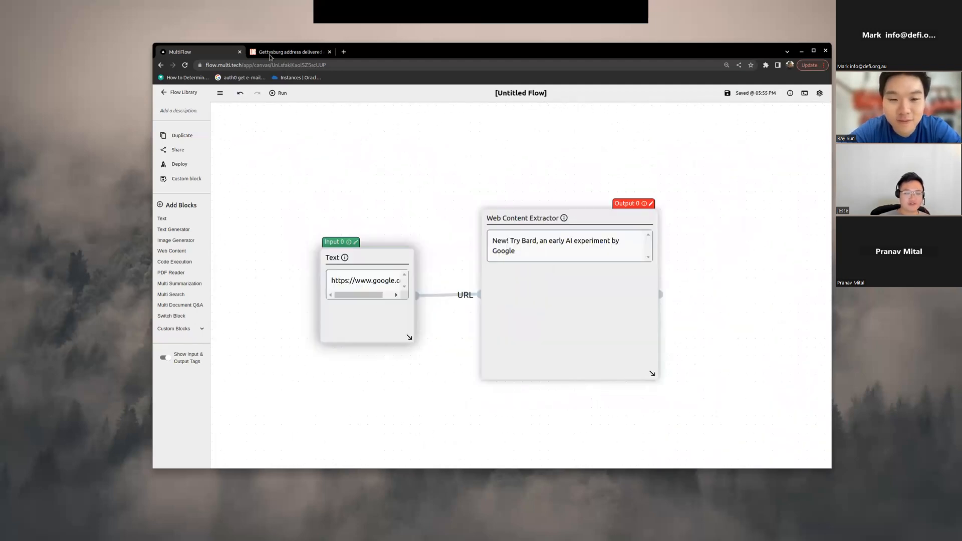
scroll(384, 195, "down", 3)
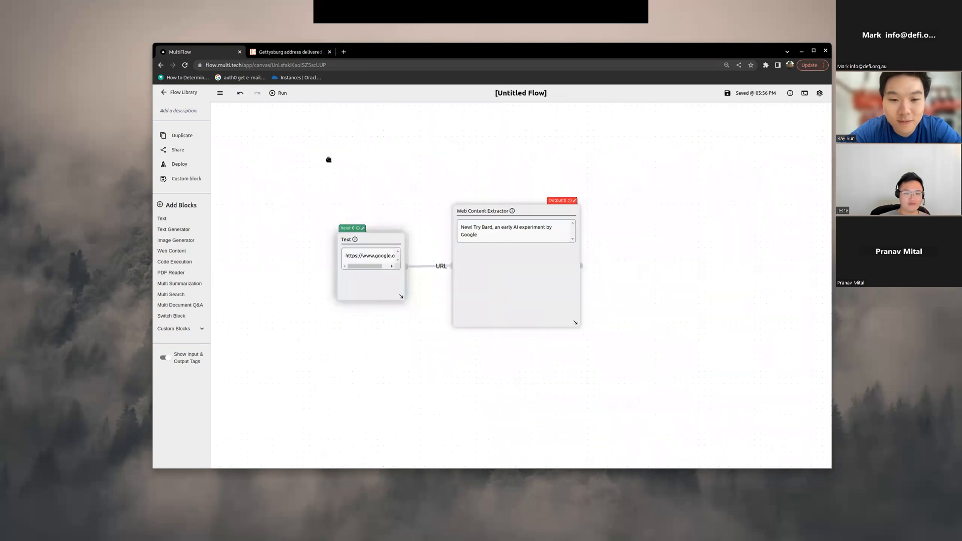
Step: Search the web in a new browser tab for "google bard blog post" and check the results, including the Meet Bard page
left_click(344, 52)
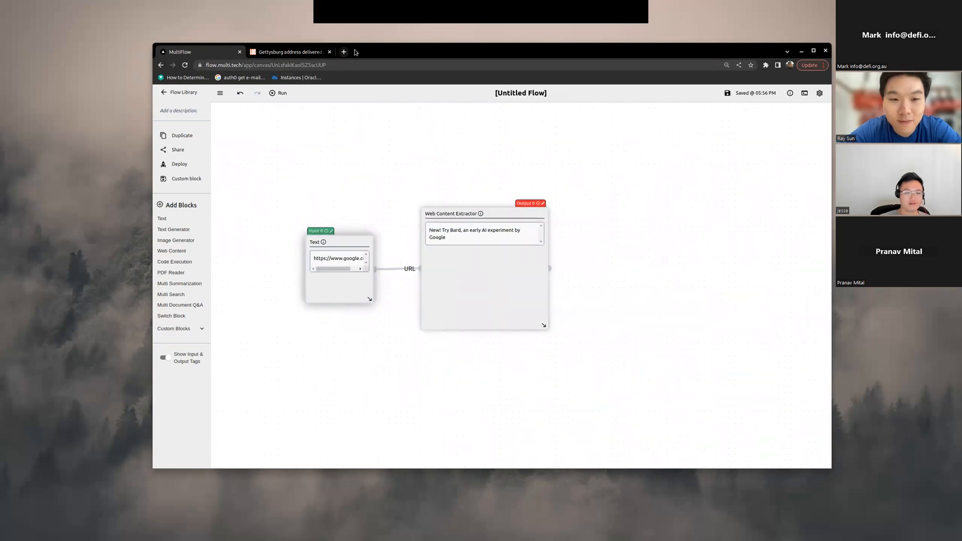
type("google bard blog post")
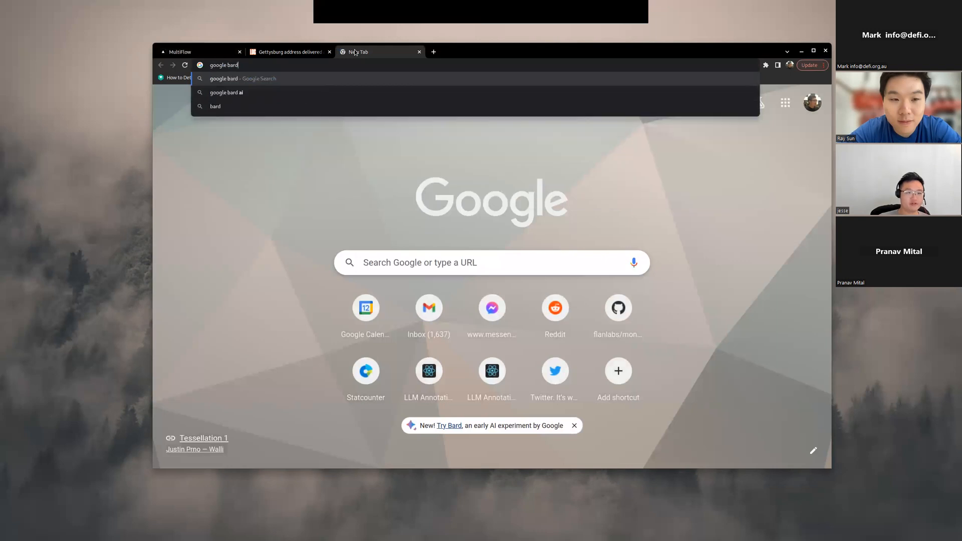
key("Return")
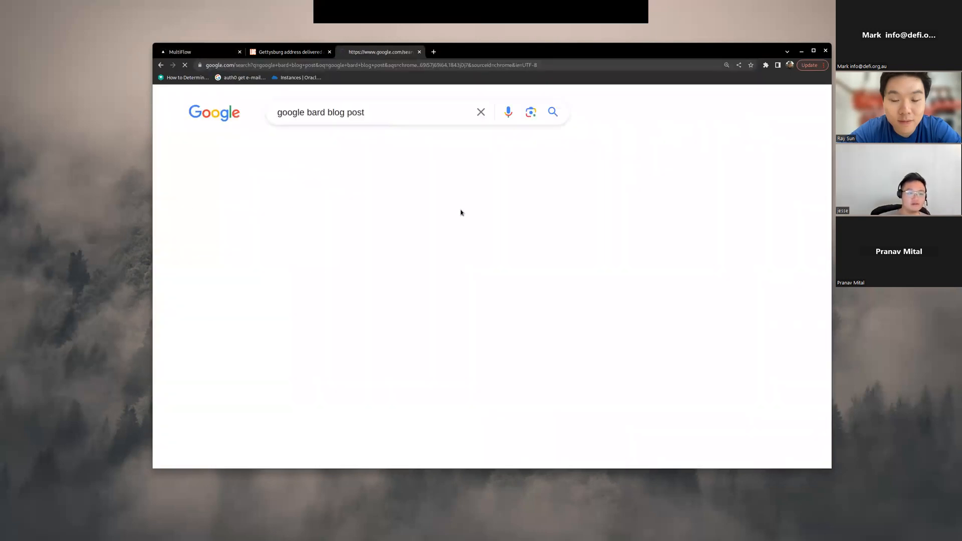
scroll(465, 218, "down", 2)
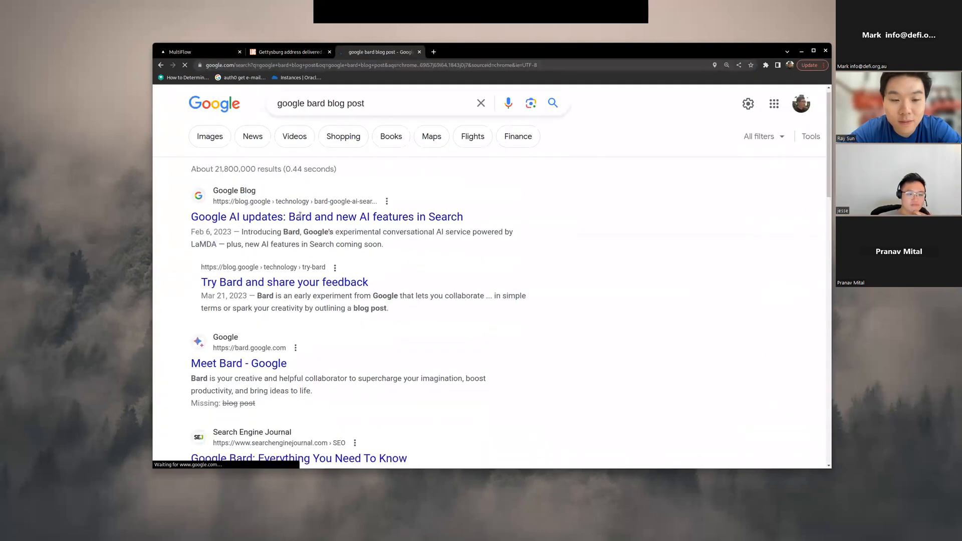
scroll(260, 251, "down", 4)
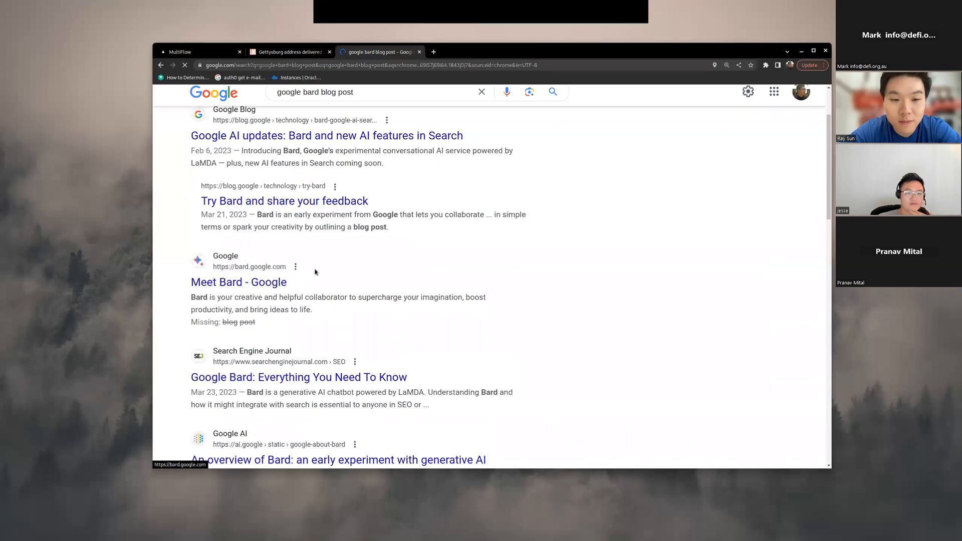
left_click(305, 207)
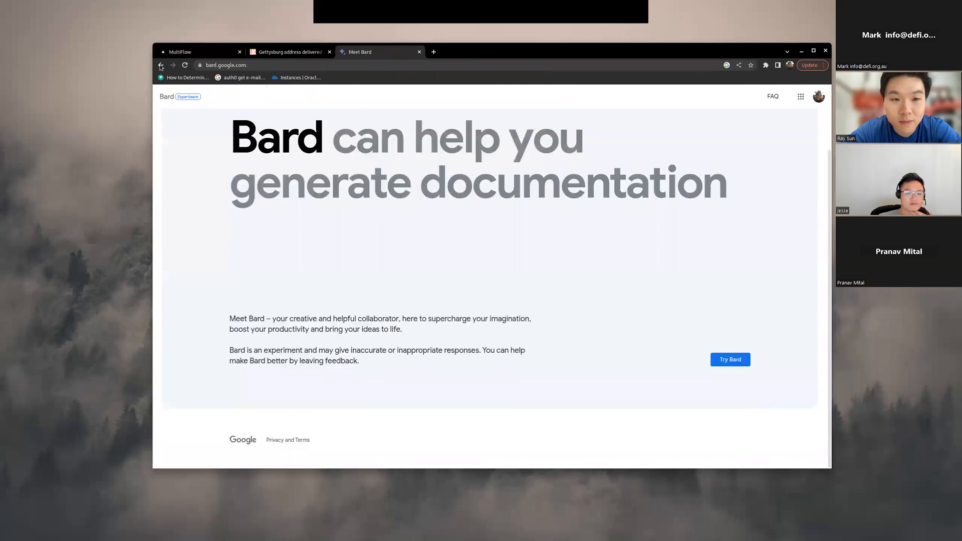
key("alt+Left")
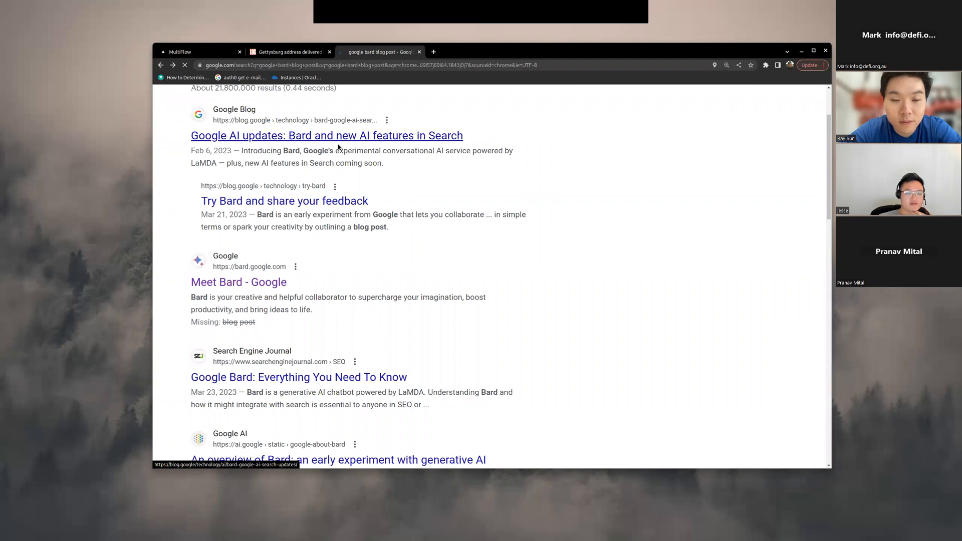
Step: Open the Google Blog article "Google AI updates: Bard and new AI features in Search", look through it and copy its URL
left_click(345, 143)
scroll(330, 161, "down", 15)
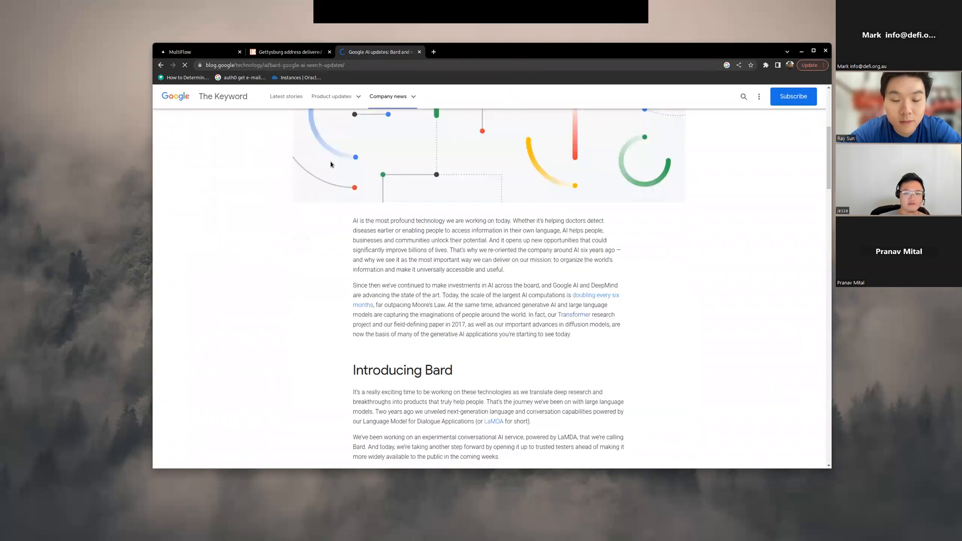
scroll(275, 200, "down", 20)
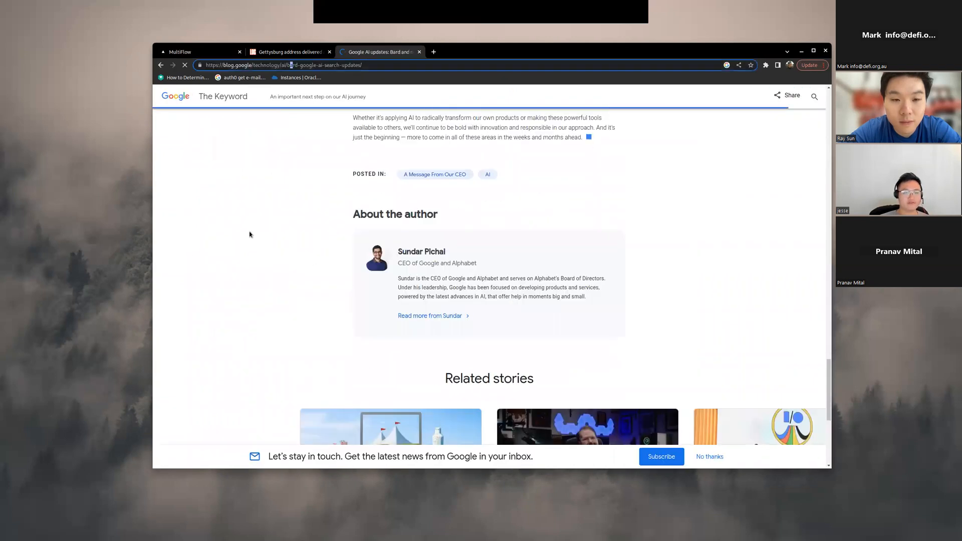
Step: Return to MultiFlow and replace the Text block's content with the copied Google Bard blog article URL
key("ctrl+1")
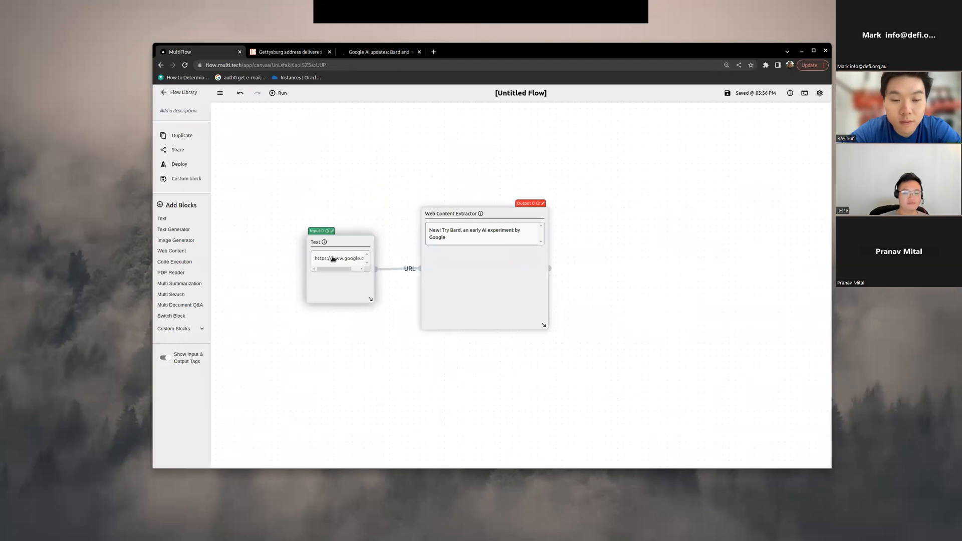
left_click(333, 259)
key("ctrl+a")
type("https://blog.google/technology/ai/bard-google-ai-search-updates/")
left_click(264, 125)
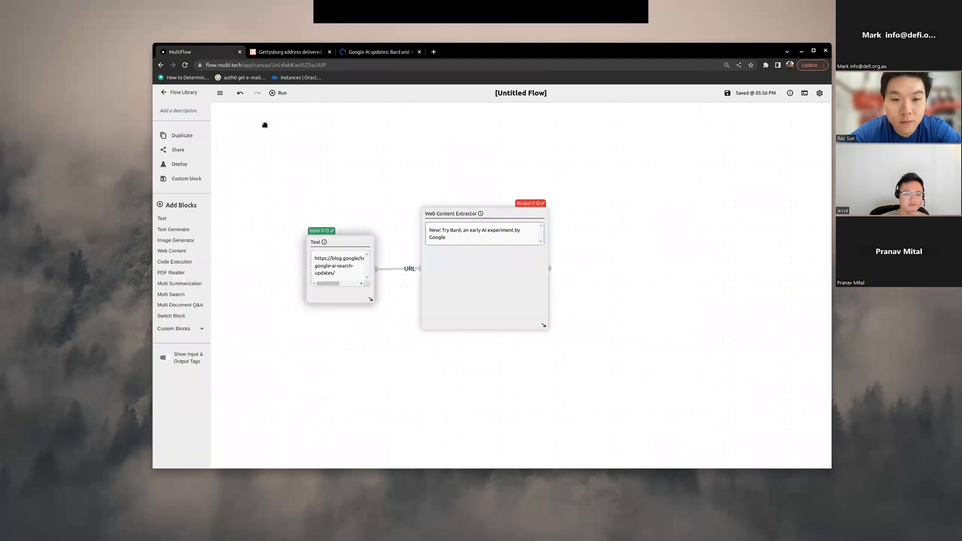
Step: Run the flow on the blog URL, rearrange the blocks and read the article text in the Web Content Extractor
left_click(276, 93)
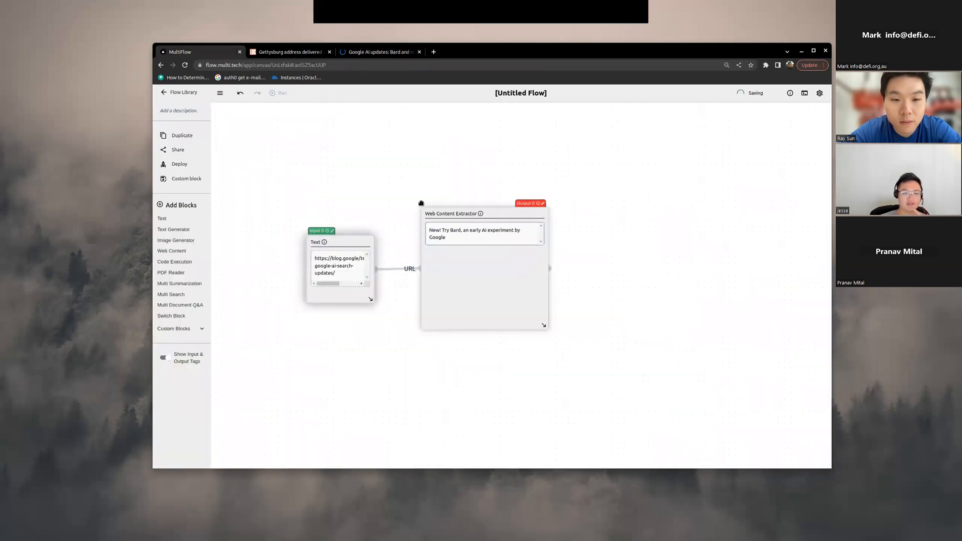
scroll(424, 204, "up", 4)
scroll(443, 200, "down", 3)
left_click_drag(326, 232, 316, 212)
left_click_drag(338, 251, 370, 281)
left_click_drag(559, 237, 579, 221)
scroll(477, 255, "down", 3)
scroll(478, 256, "up", 3)
scroll(461, 287, "down", 4)
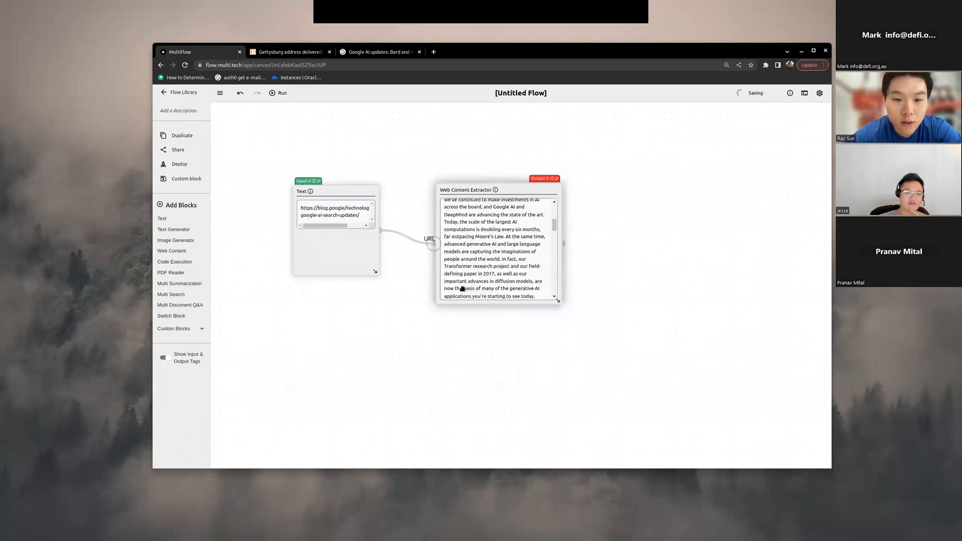
Step: Read through the article text extracted in the Web Content Extractor block
scroll(357, 364, "up", 2)
scroll(356, 365, "down", 1)
left_click_drag(355, 365, 413, 365)
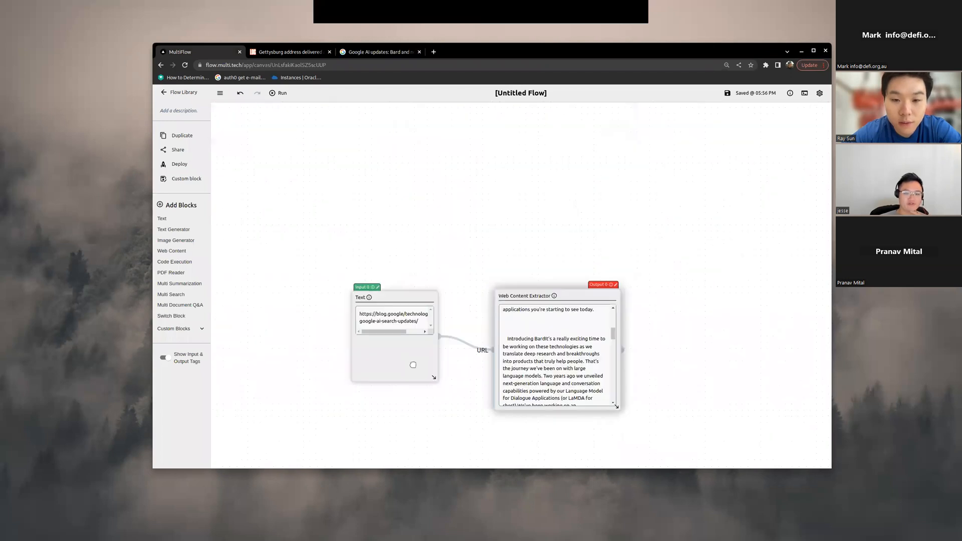
scroll(413, 364, "down", 3)
left_click_drag(440, 427, 419, 335)
scroll(419, 336, "up", 4)
scroll(421, 372, "down", 4)
left_click_drag(418, 411, 420, 374)
scroll(420, 374, "up", 3)
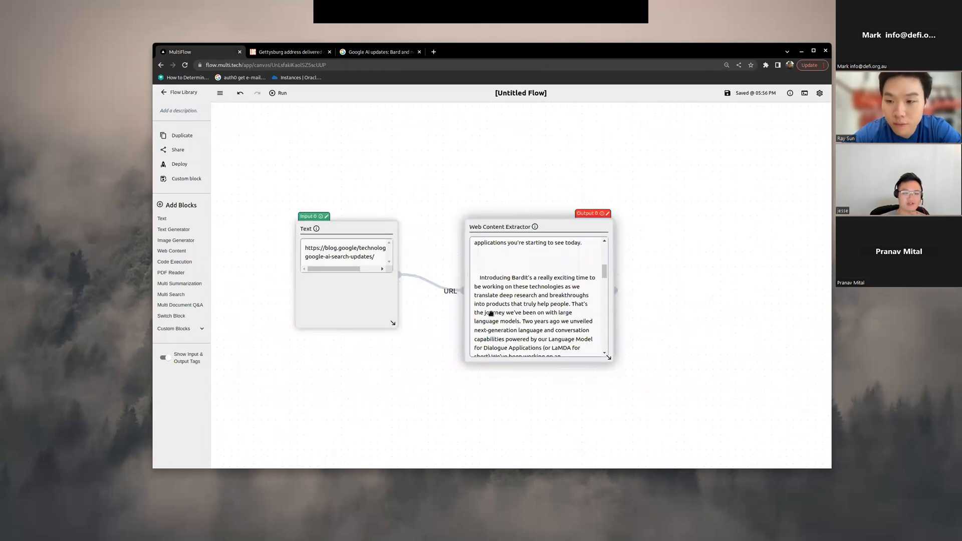
Step: Reposition the URL Text block and the Web Content Extractor block on the canvas
left_click_drag(516, 266, 477, 212)
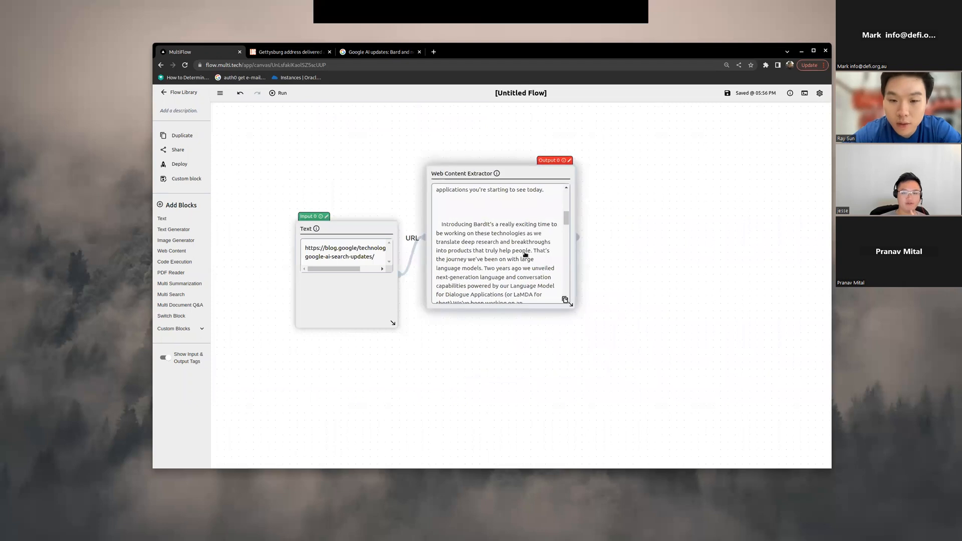
scroll(455, 271, "up", 5)
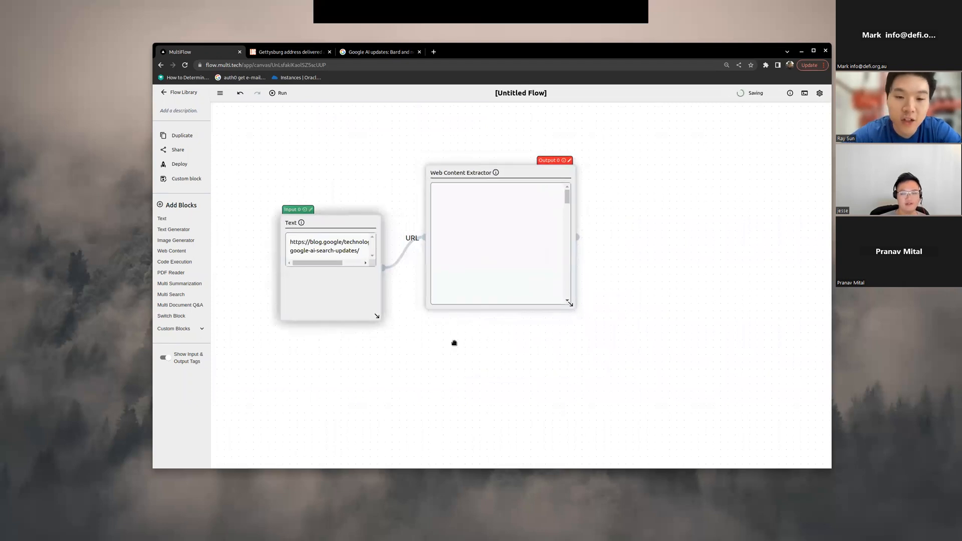
scroll(454, 343, "down", 3)
scroll(511, 272, "down", 5)
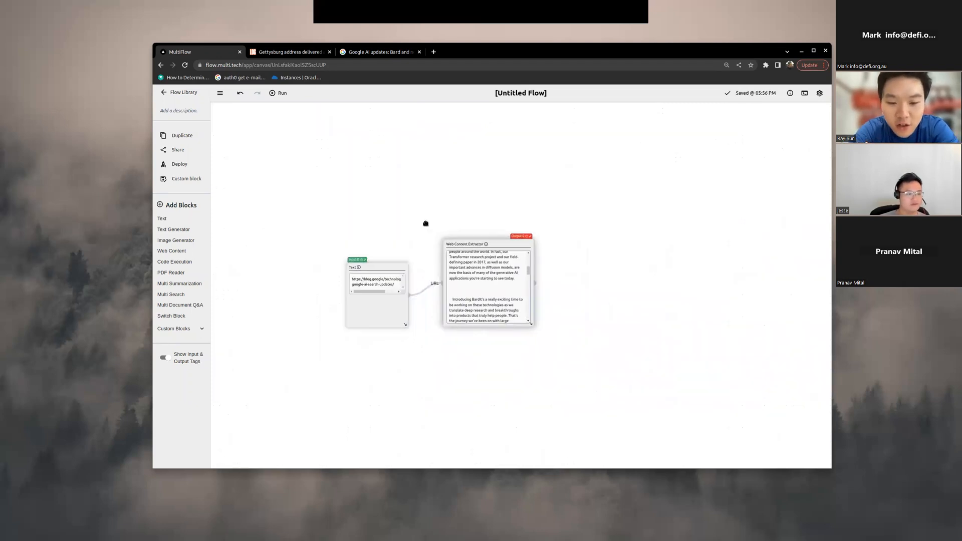
scroll(431, 228, "up", 3)
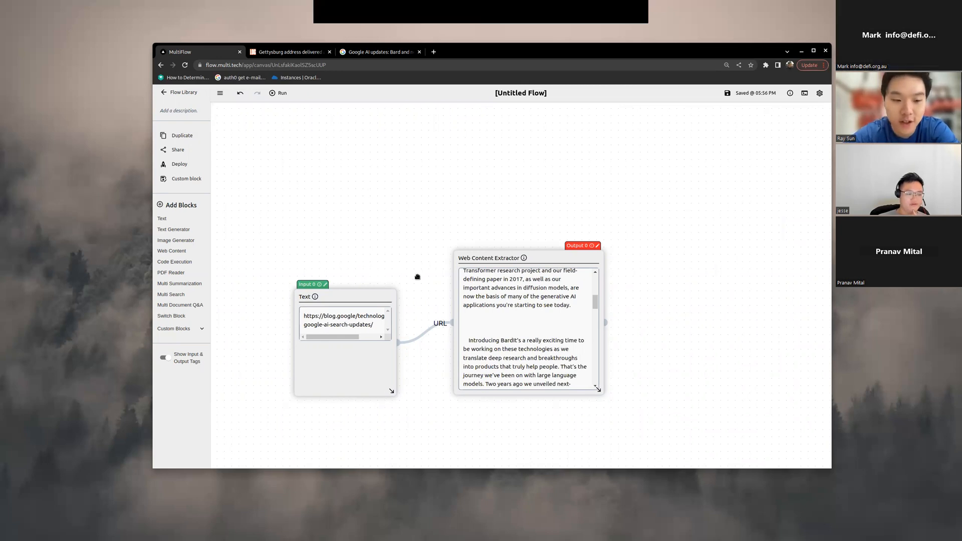
left_click_drag(376, 297, 349, 244)
left_click_drag(486, 205, 425, 219)
scroll(407, 236, "up", 3)
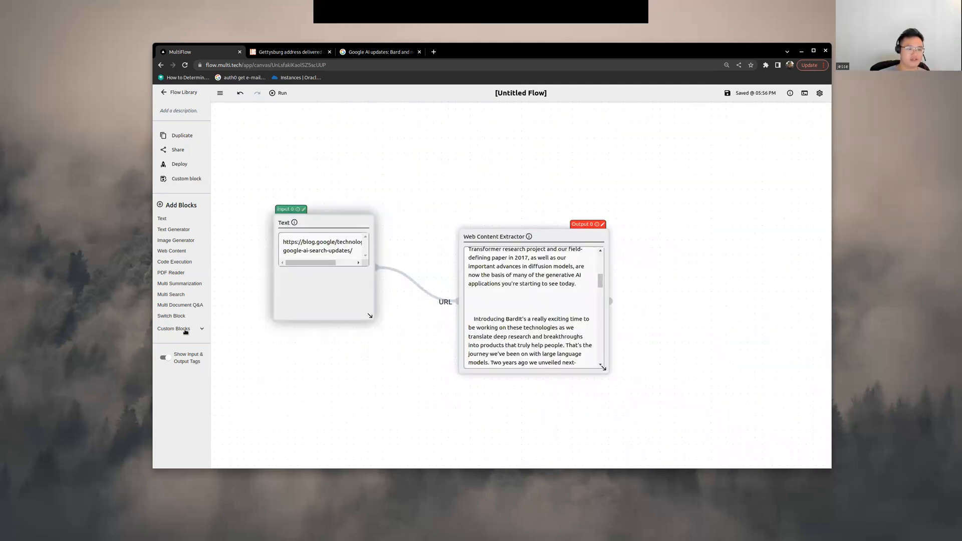
Step: Add the bullet-pointed-summary custom block to the canvas beside the Web Content Extractor
left_click(186, 333)
scroll(188, 265, "down", 1)
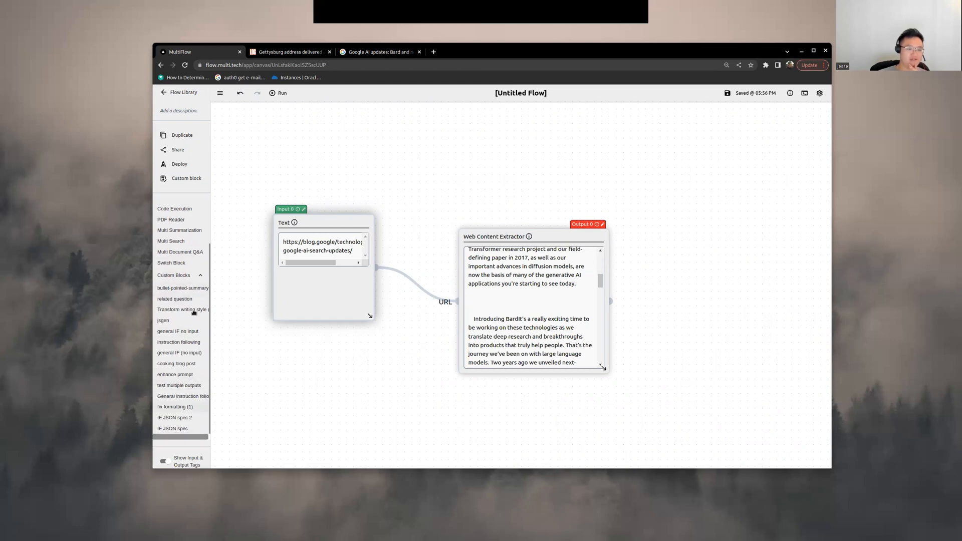
left_click_drag(182, 288, 692, 321)
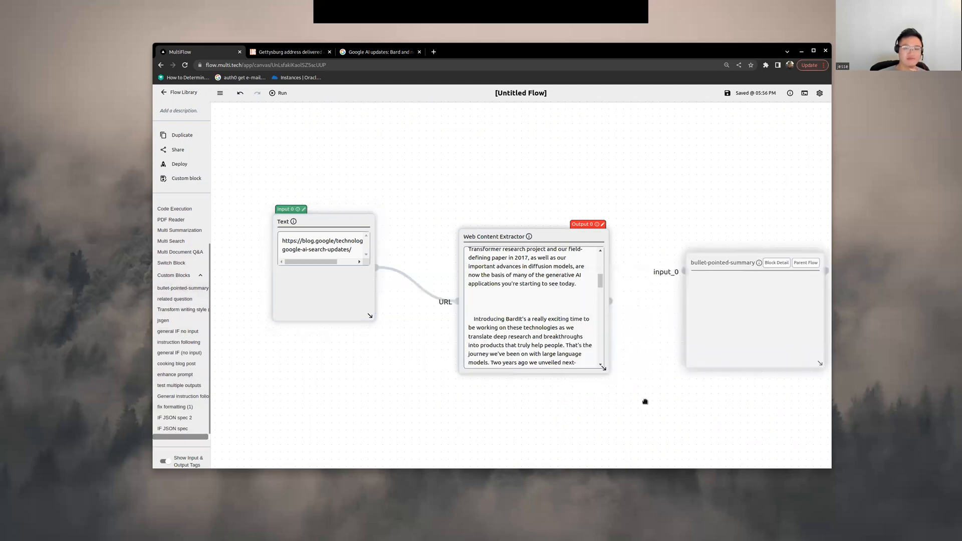
left_click_drag(503, 399, 331, 380)
scroll(448, 388, "up", 5)
left_click_drag(448, 388, 472, 394)
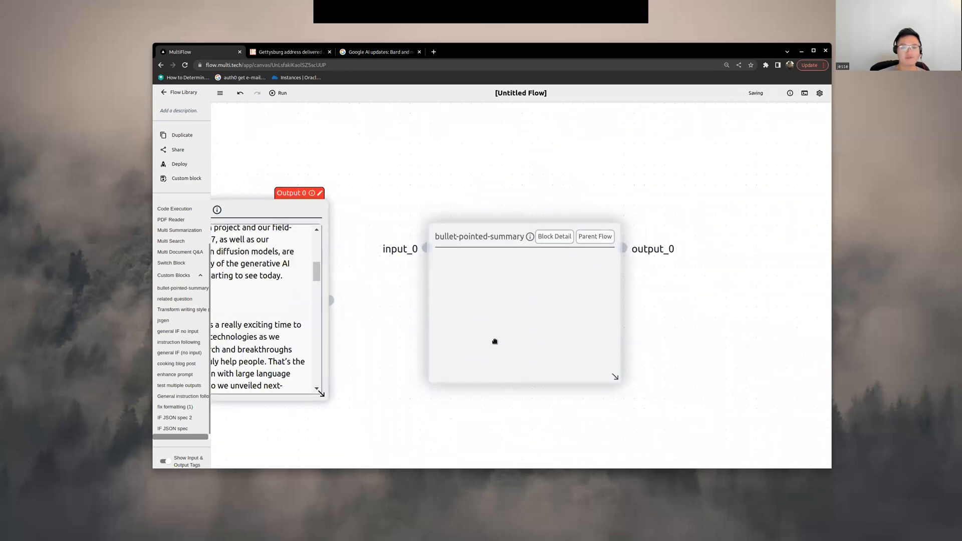
Step: Connect the Web Content Extractor's output to input_0 of the bullet-pointed-summary block
scroll(494, 341, "down", 2)
left_click_drag(353, 329, 439, 308)
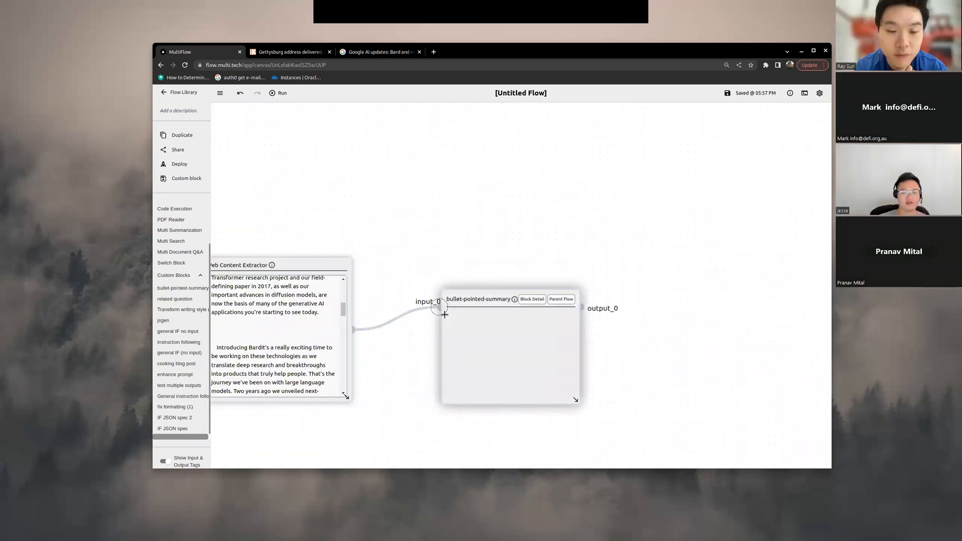
left_click_drag(547, 338, 569, 327)
left_click_drag(466, 264, 733, 264)
scroll(621, 191, "down", 2)
left_click_drag(621, 191, 663, 133)
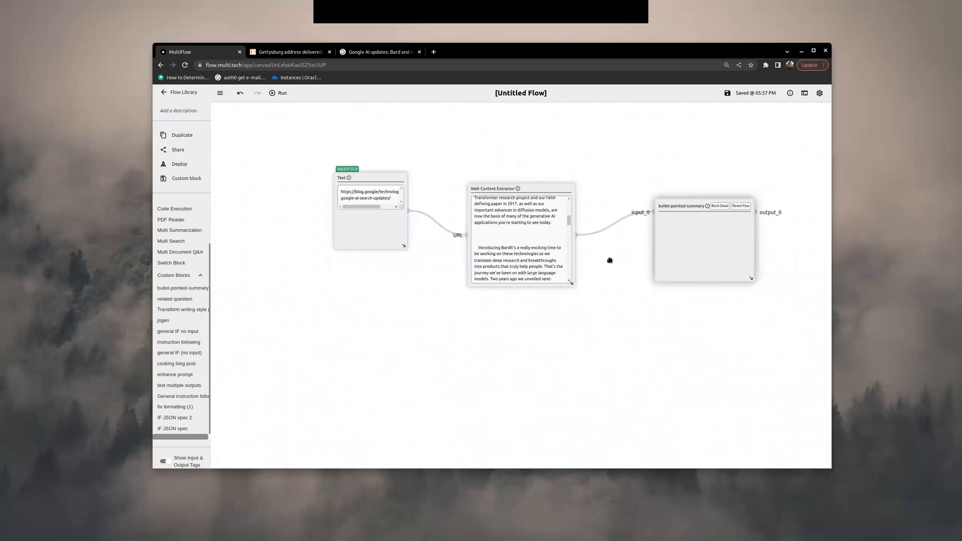
Step: Add a Text block containing [[input]] after the summary block and connect output_0 to its input
left_click_drag(610, 260, 484, 301)
scroll(194, 235, "up", 2)
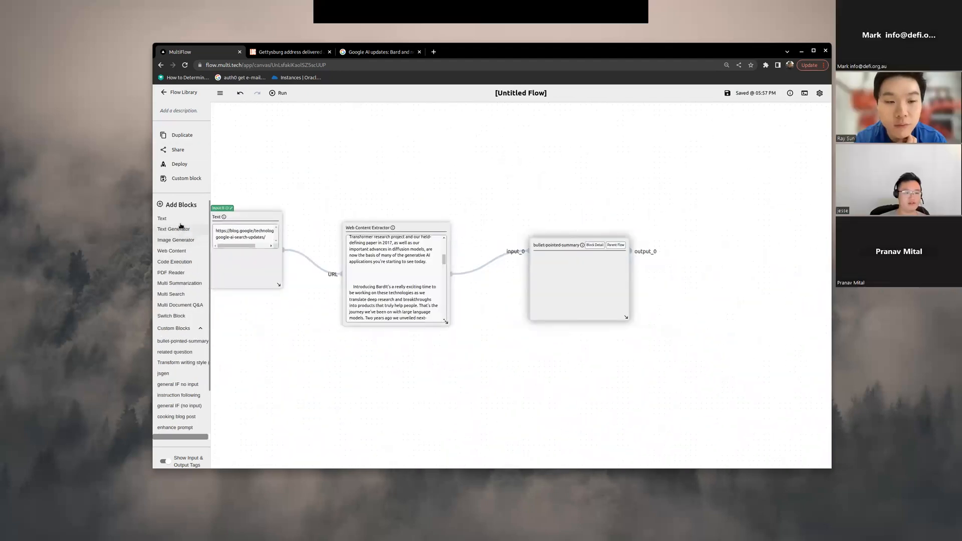
left_click_drag(162, 218, 688, 266)
left_click(688, 265)
type("[[")
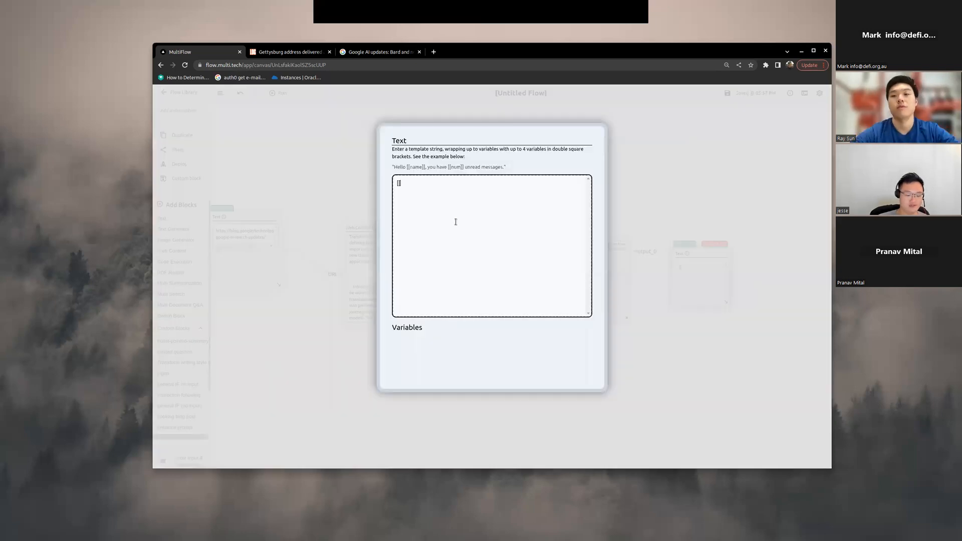
type("input]]")
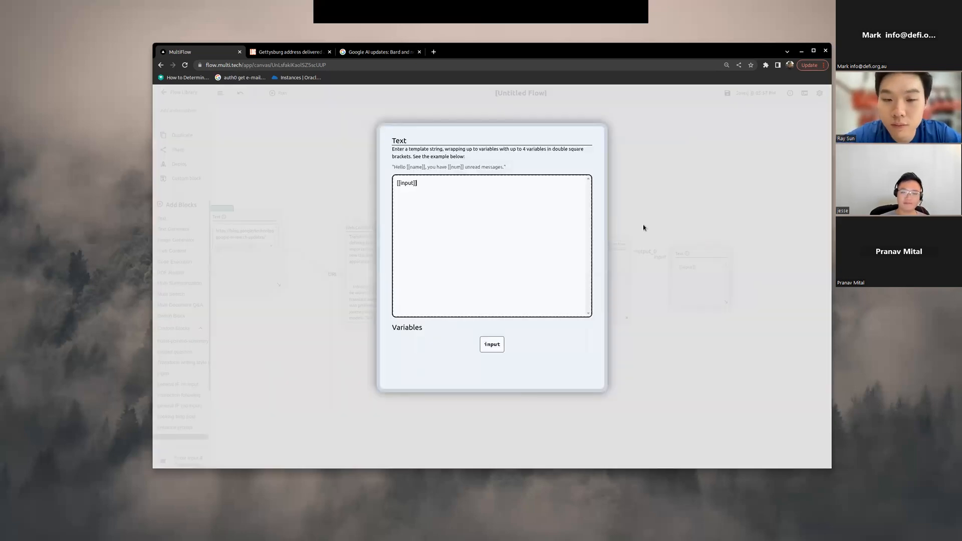
left_click(628, 256)
left_click_drag(628, 256, 670, 257)
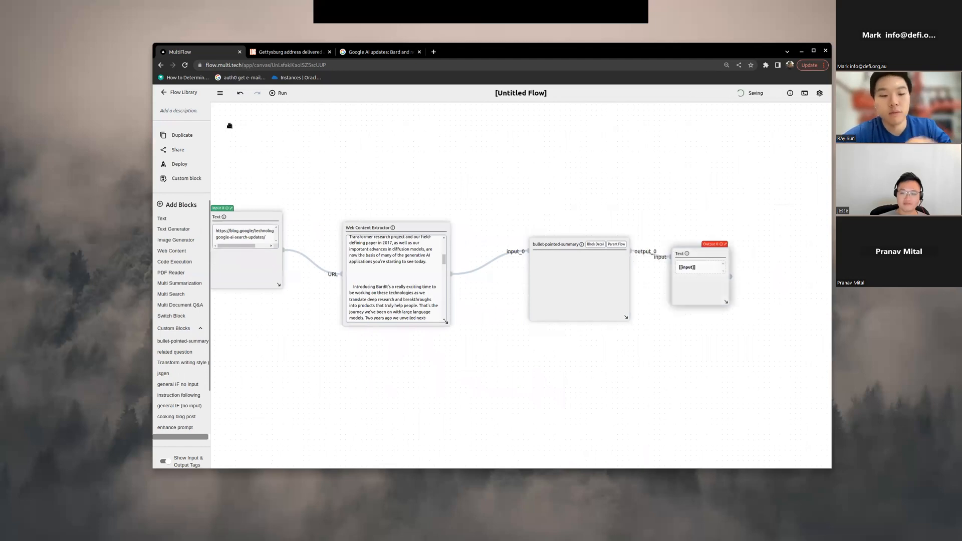
Step: Run the complete flow to summarize the Google blog article
left_click(282, 93)
left_click_drag(659, 217, 526, 209)
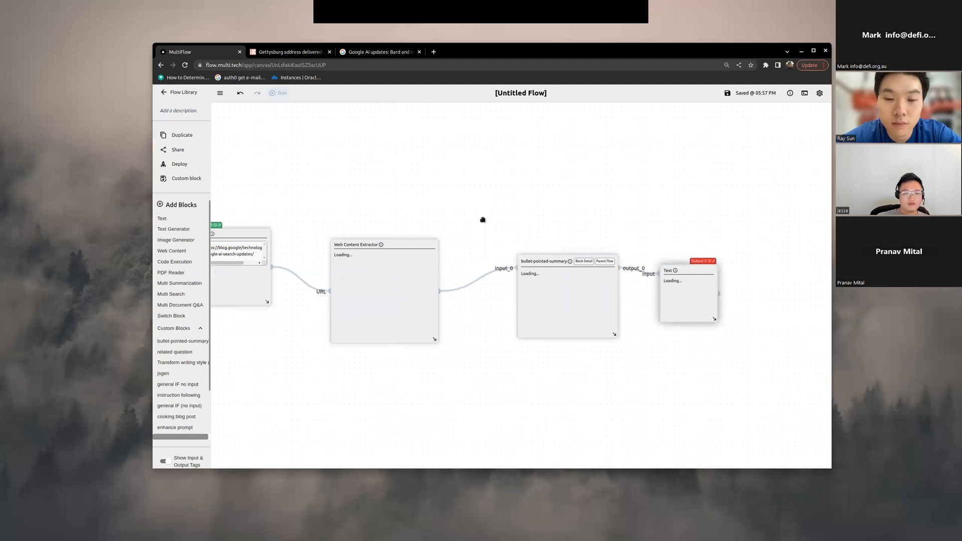
scroll(372, 233, "up", 1)
left_click_drag(372, 234, 415, 204)
scroll(415, 205, "down", 3)
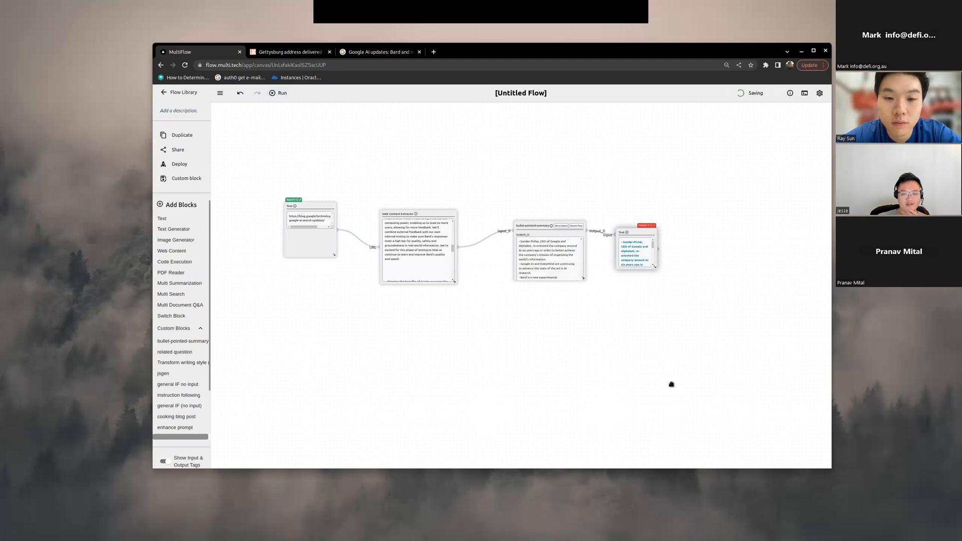
Step: Enlarge the bullet-pointed-summary block and move the output Text block clear of it
left_click_drag(583, 278, 631, 375)
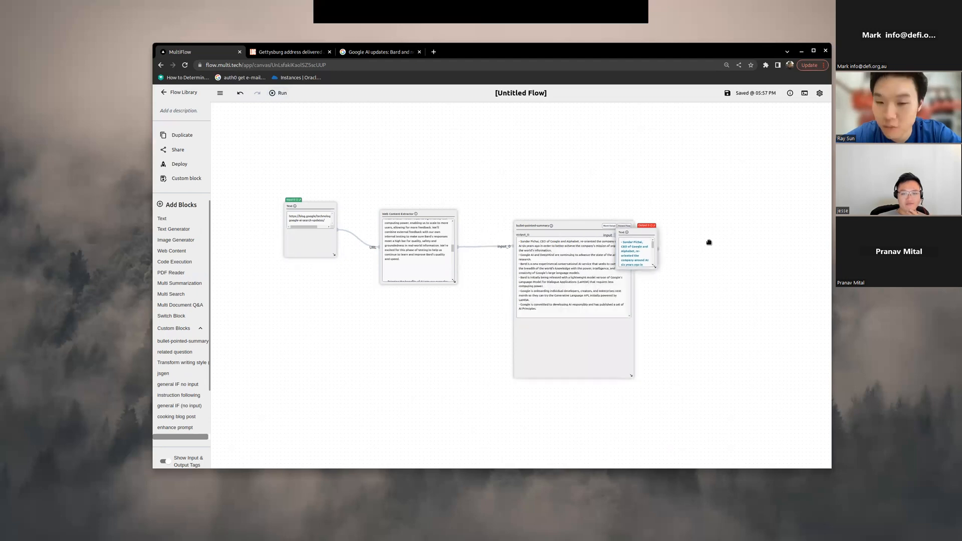
left_click_drag(633, 233, 740, 255)
scroll(655, 303, "up", 3)
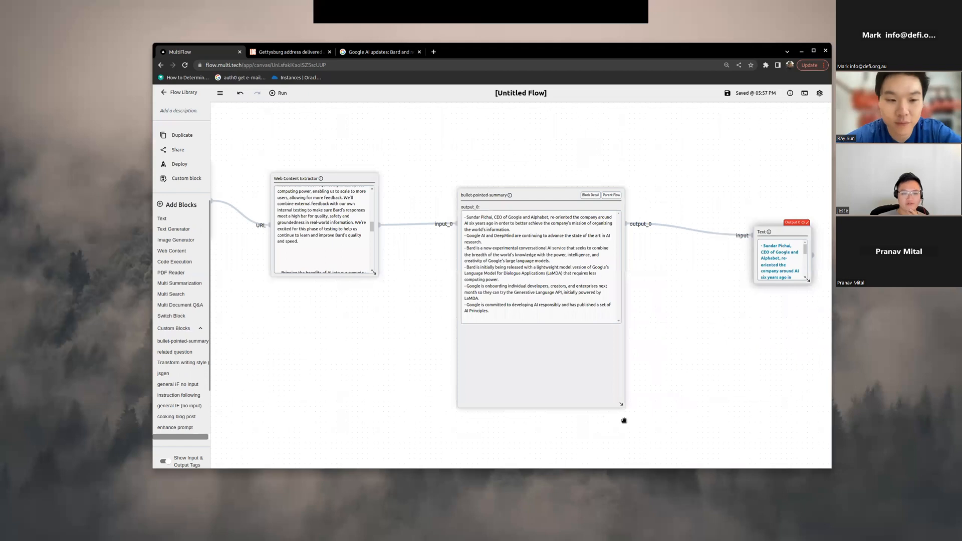
Step: Read the bullet points generated in the bullet-pointed-summary block
scroll(624, 420, "up", 5)
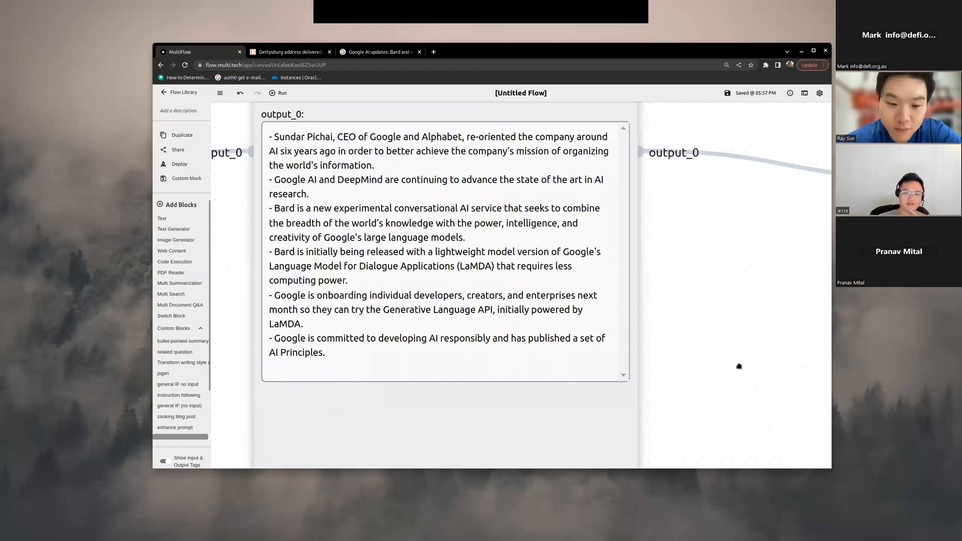
scroll(739, 367, "down", 2)
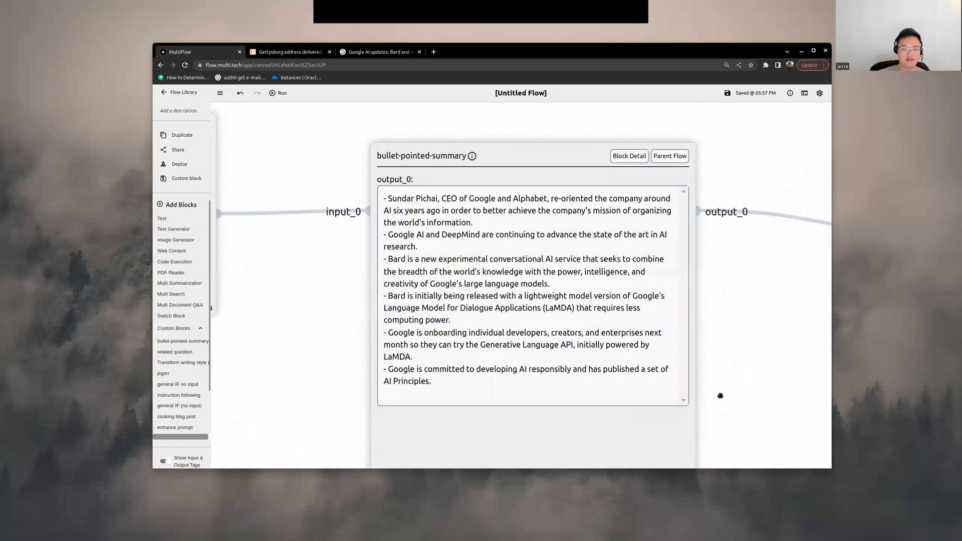
scroll(698, 390, "down", 2)
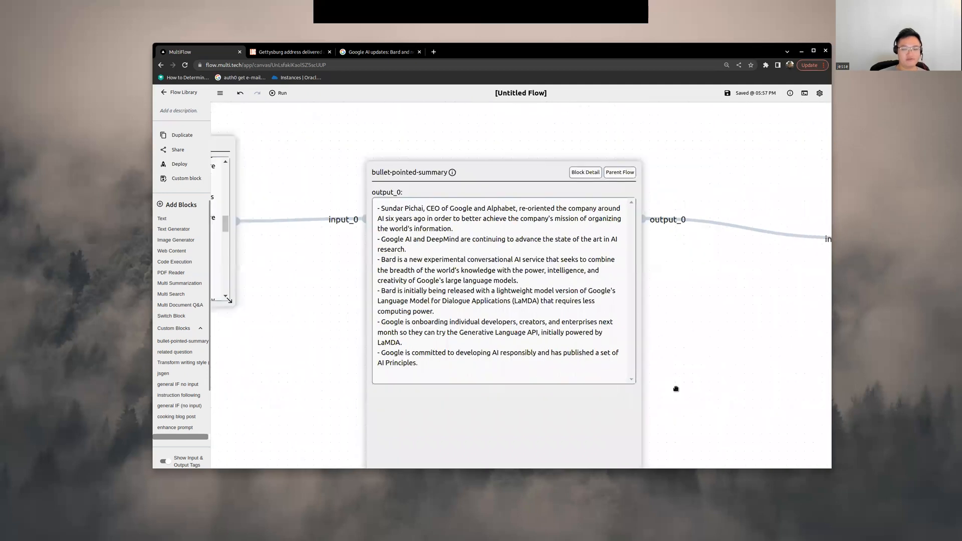
scroll(732, 429, "up", 2)
scroll(690, 363, "right", 3)
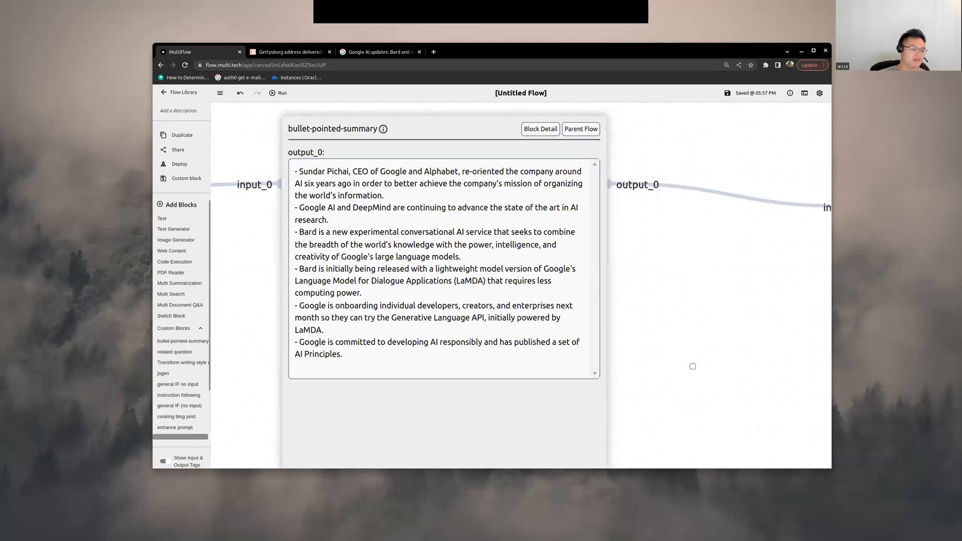
scroll(641, 370, "down", 2)
scroll(641, 370, "right", 1)
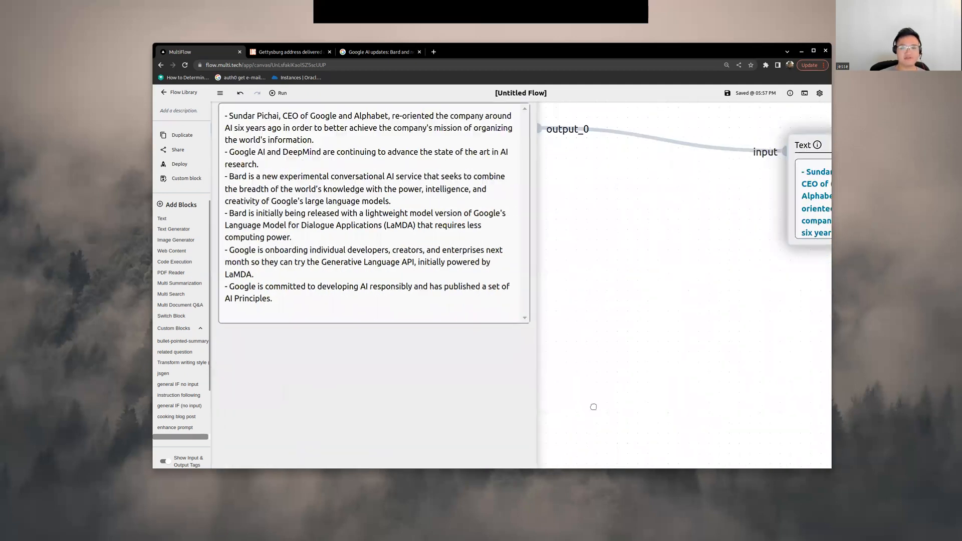
Step: Space out the extractor, summary and output Text blocks along the flow, and check the source URL and extracted text
left_click_drag(769, 264, 758, 259)
scroll(522, 208, "down", 4)
left_click_drag(522, 209, 496, 191)
left_click_drag(414, 217, 580, 161)
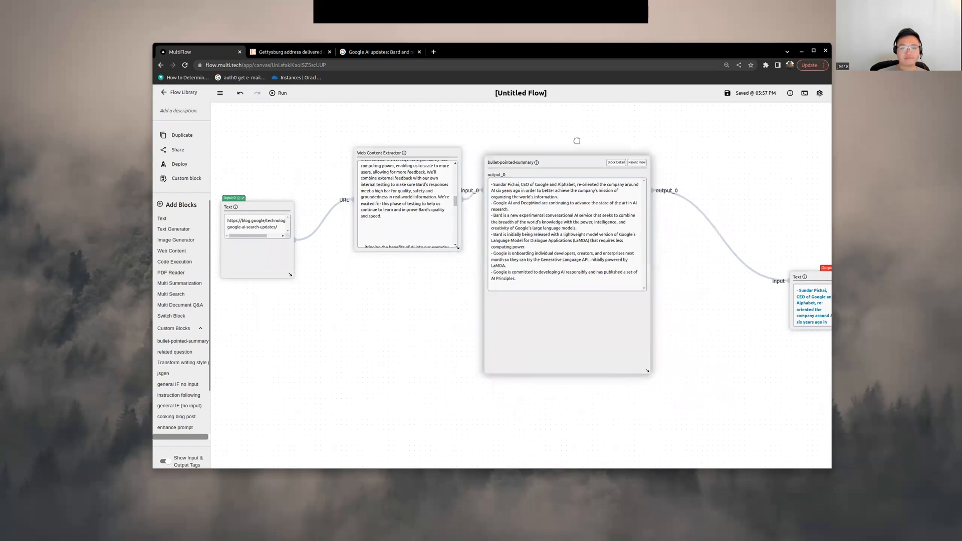
left_click_drag(813, 286, 736, 223)
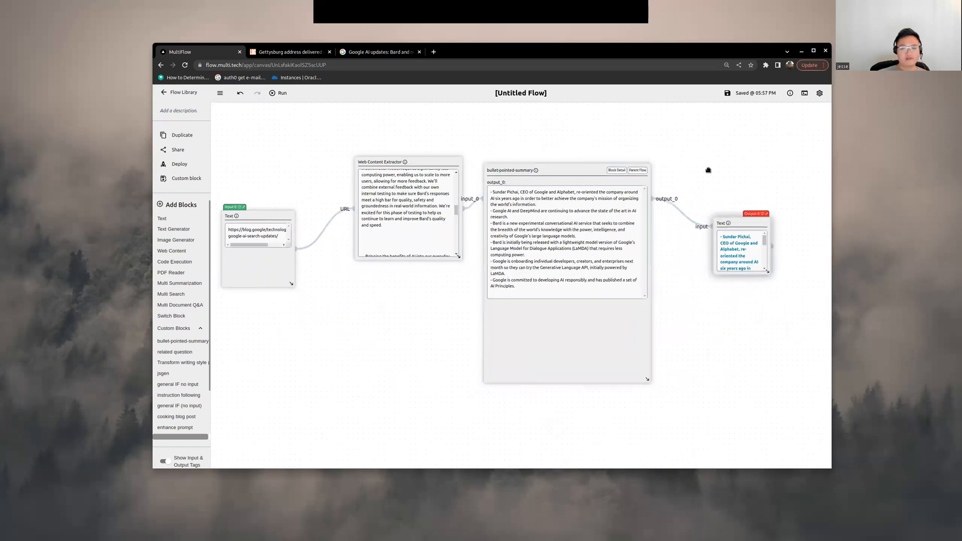
left_click_drag(596, 169, 636, 177)
left_click_drag(367, 162, 365, 162)
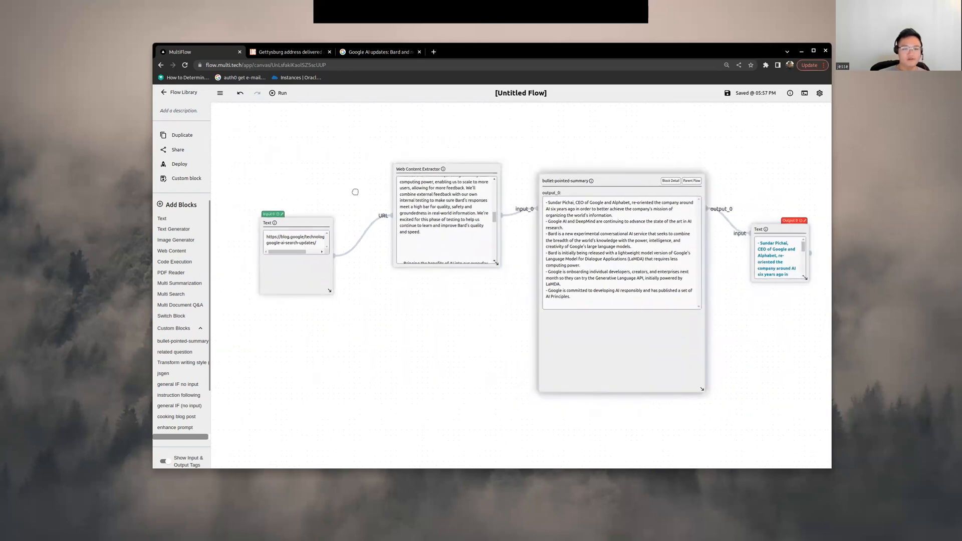
left_click_drag(314, 253, 282, 279)
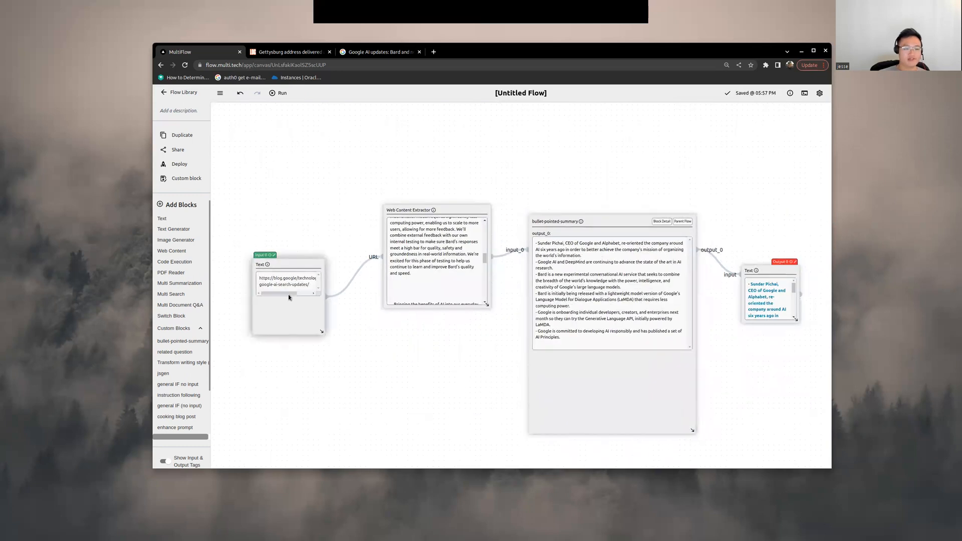
scroll(469, 271, "down", 2)
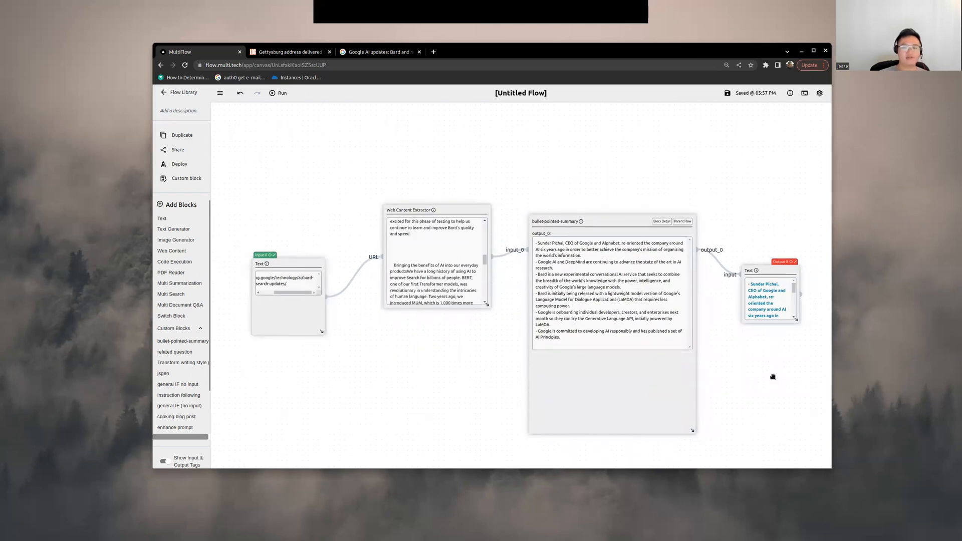
left_click_drag(727, 376, 680, 380)
Step: Rename the untitled flow to "website summary"
left_click(525, 93)
key("ctrl+a")
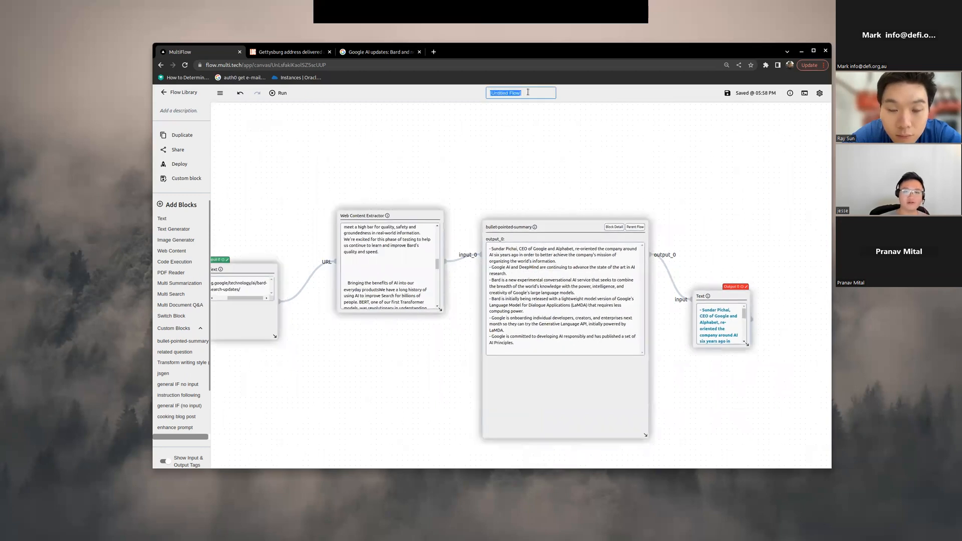
left_click(528, 92)
key("BackSpace")
key("BackSpace")
key("BackSpace")
key("BackSpace")
key("BackSpace")
key("BackSpace")
key("BackSpace")
key("BackSpace")
key("BackSpace")
key("BackSpace")
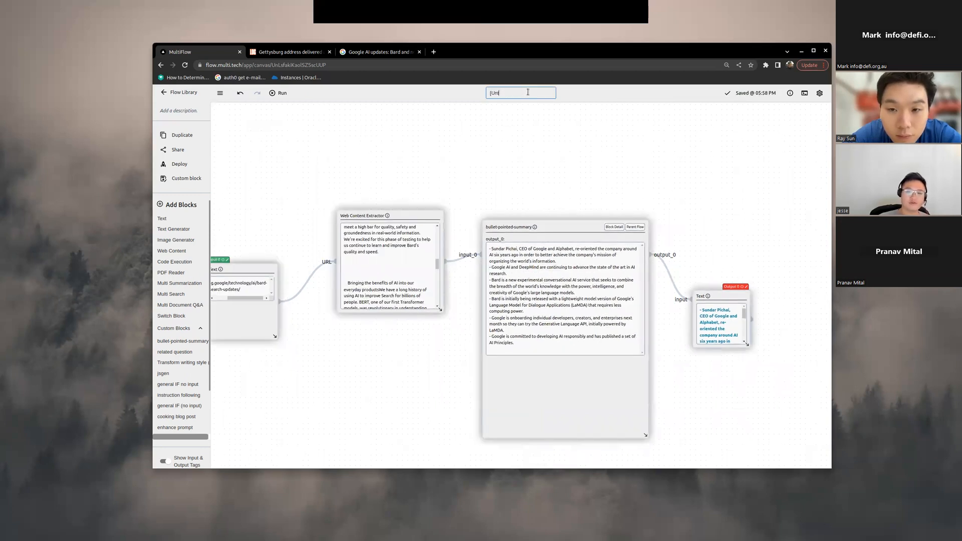
key("BackSpace")
key("BackSpace")
key("BackSpace")
key("BackSpace")
type("website summary")
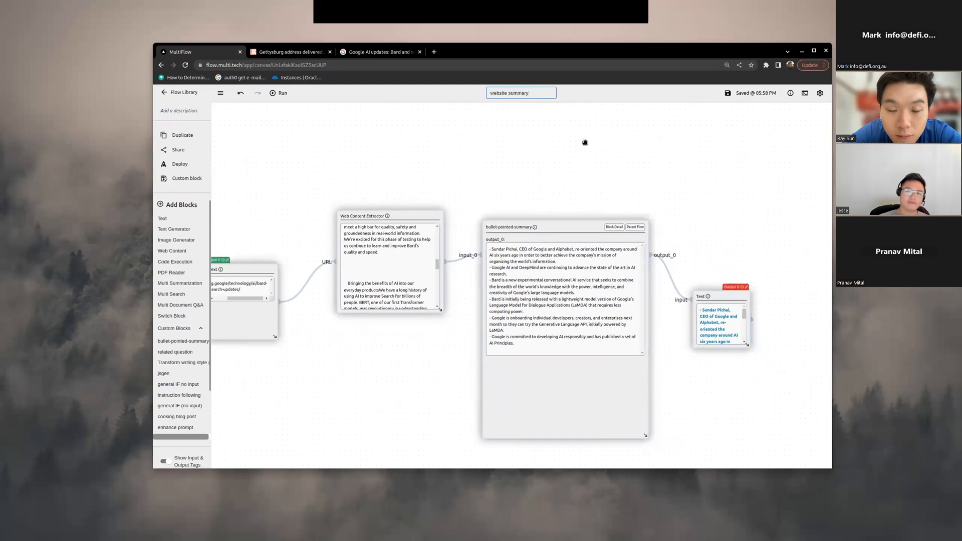
left_click_drag(506, 56, 457, 25)
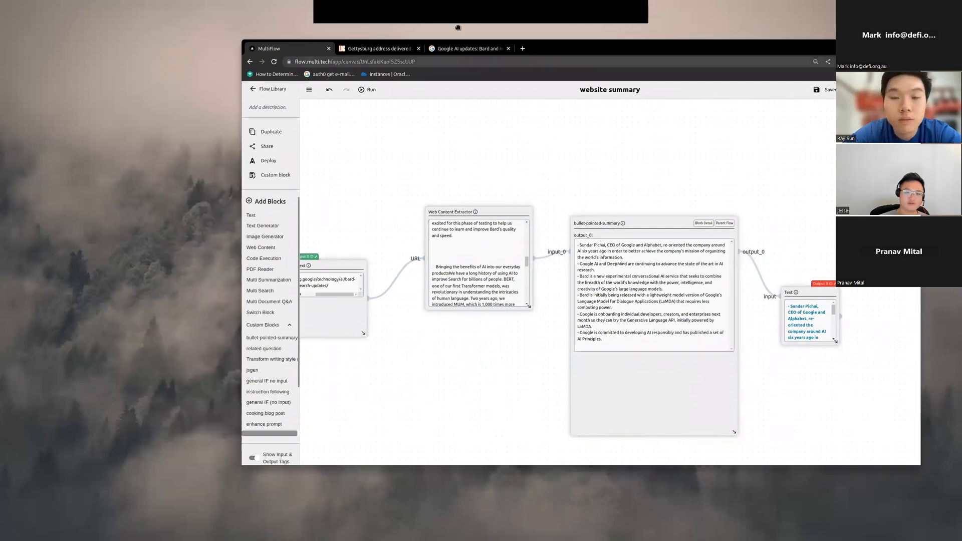
scroll(312, 202, "up", 2)
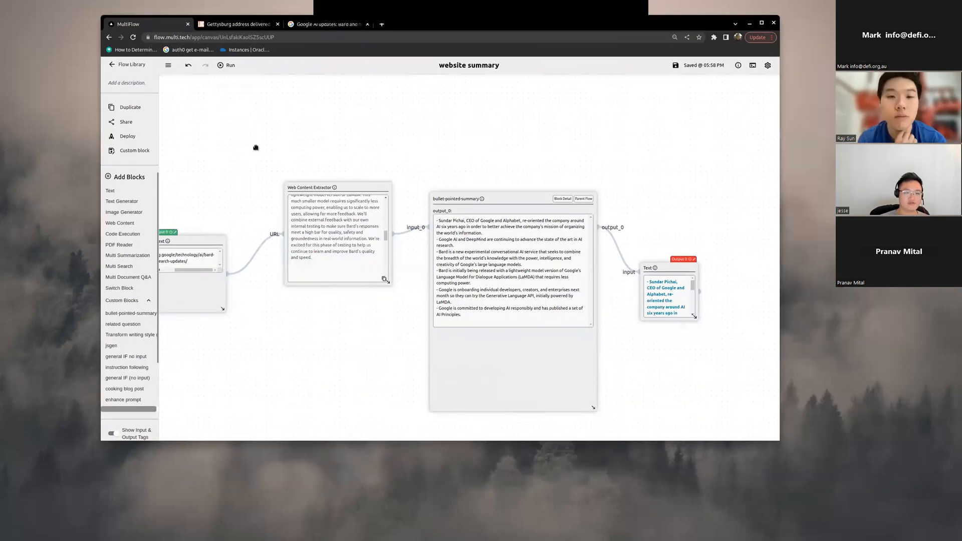
Step: Switch to Emacs, create an empty test.py file in the multiflow directory and open it
scroll(258, 149, "down", 4)
scroll(331, 223, "down", 3)
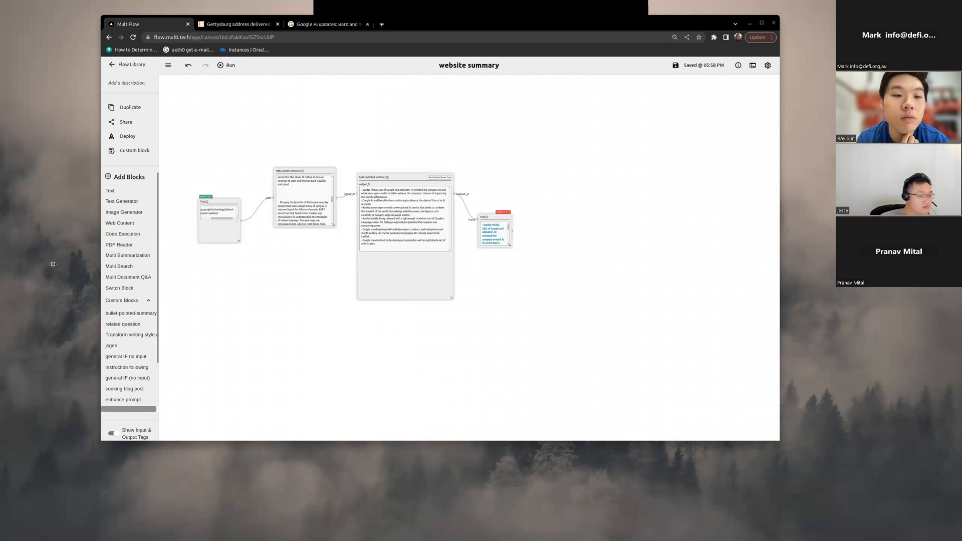
left_click_drag(53, 264, 719, 175)
left_click_drag(741, 108, 812, 231)
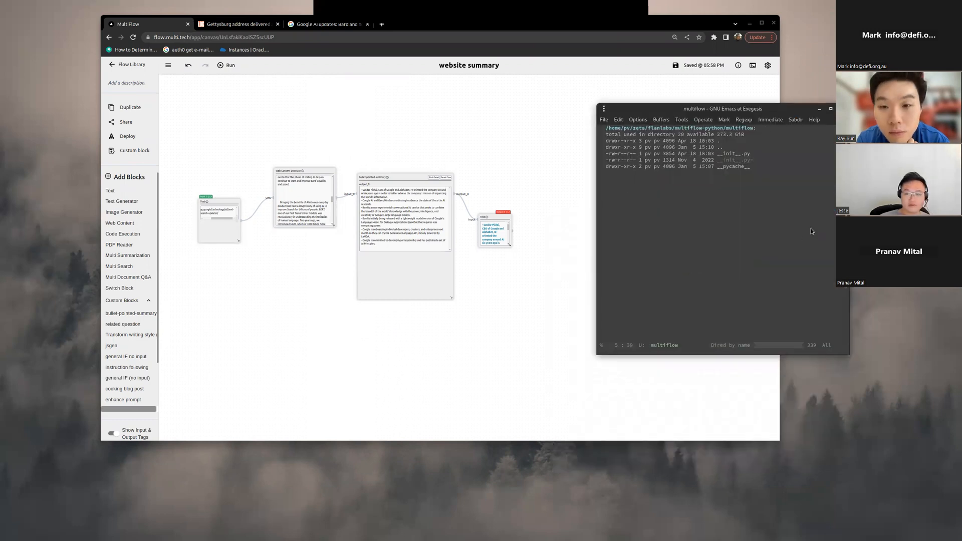
key("alt+exclam")
type("touch test.py")
key("Return")
key("Return")
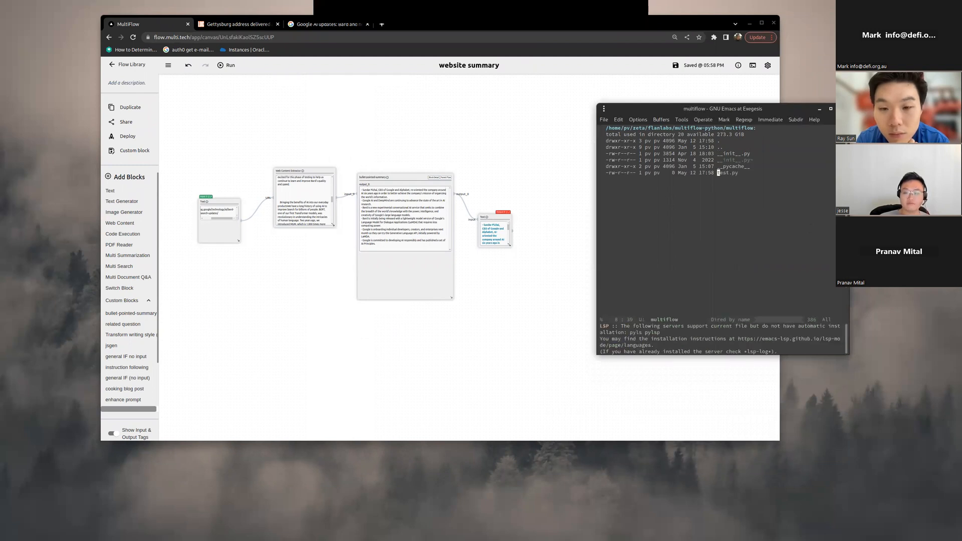
Step: Tile the test.py window into a quarter of the screen and enlarge its text
key("ctrl+x")
key("ctrl+s")
key("super+Right")
key("super+Down")
key("ctrl+x")
key("ctrl+plus")
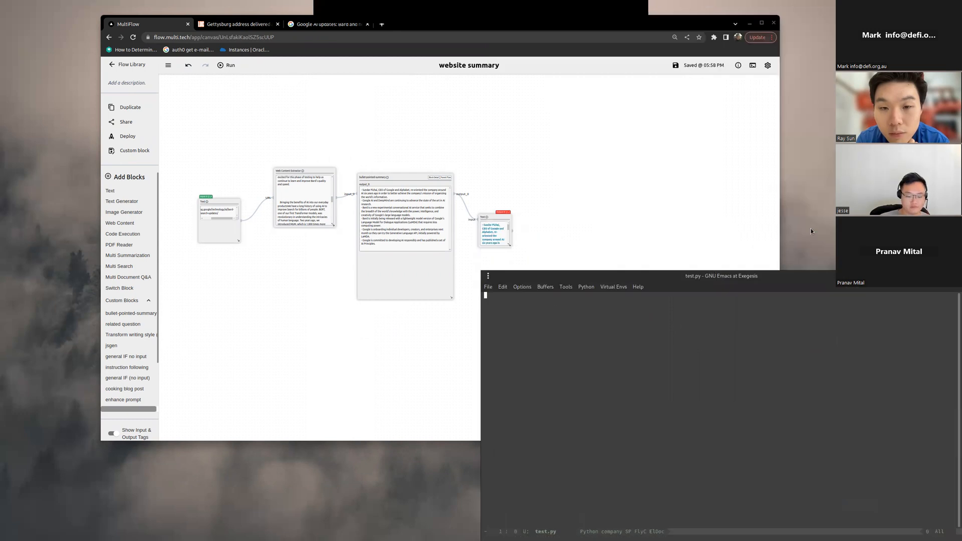
key("plus")
key("plus")
Step: Write the comment "# pip install multiflow-python # gets the Python SDK for MultiFlow", reduce the text size and save test.py
type("# ")
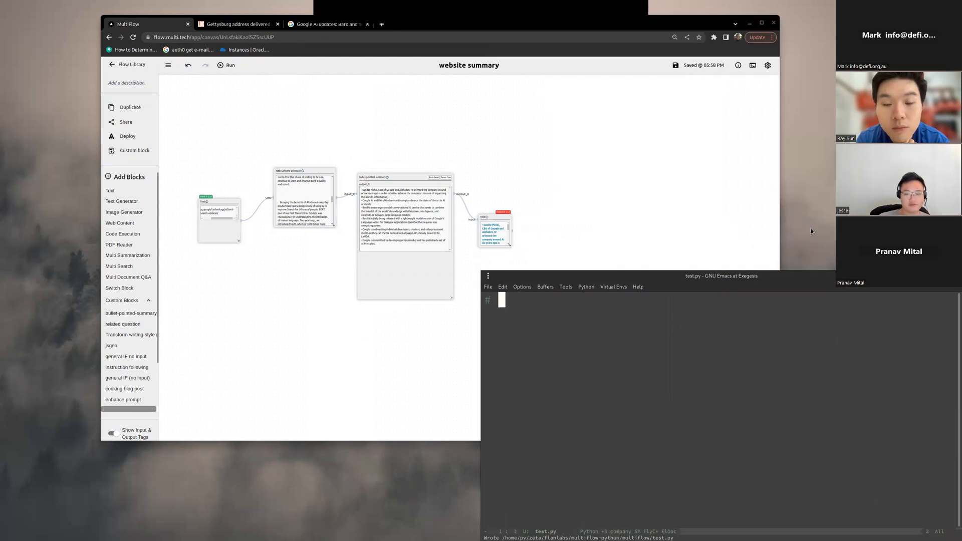
type("pip install mul")
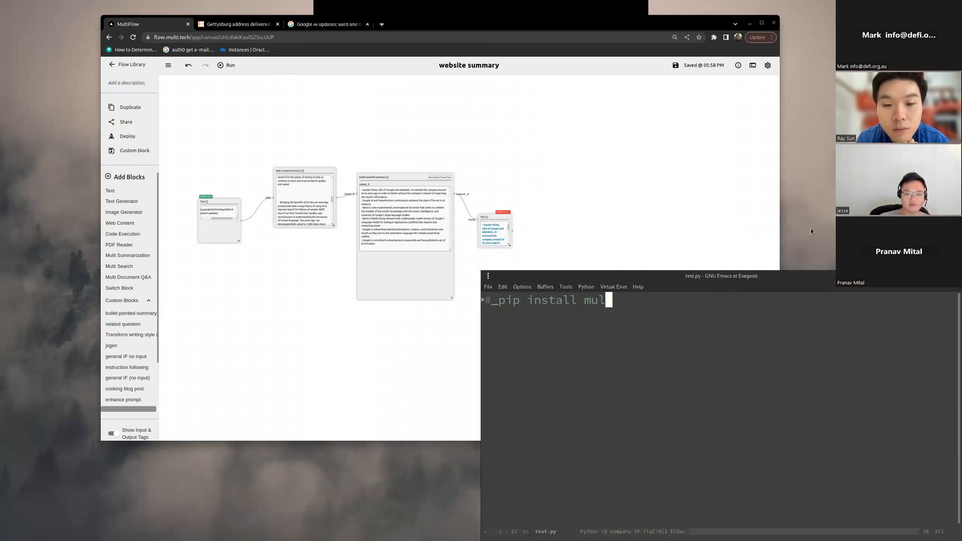
type("tiflow-python ")
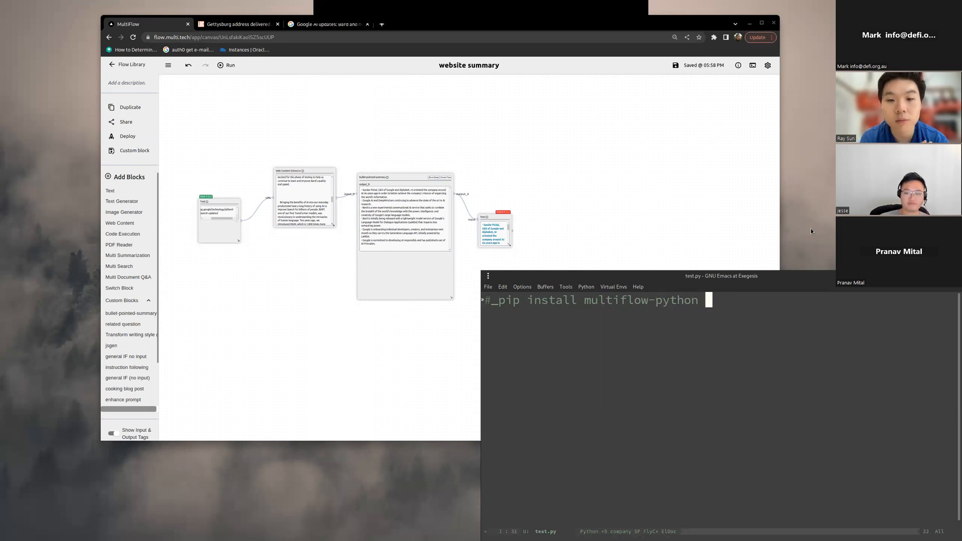
type("# gets the ")
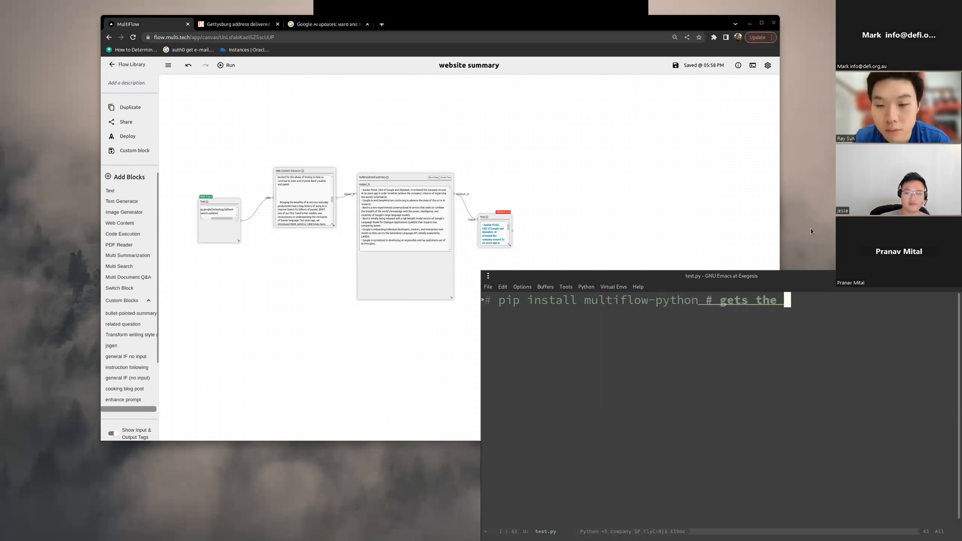
type("Python SDK for MultiFlow")
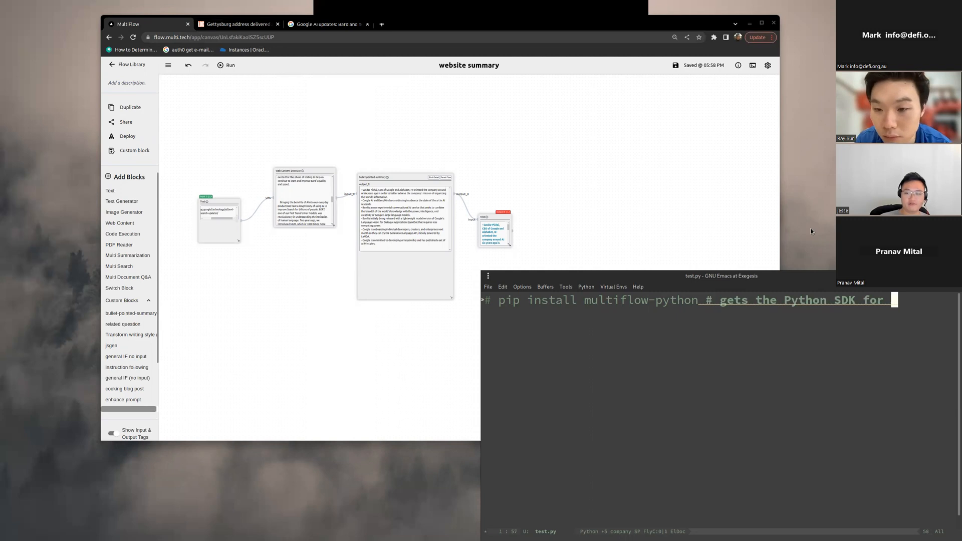
key("ctrl+x")
key("ctrl+s")
key("ctrl+x")
key("ctrl+minus")
key("ctrl+minus")
key("ctrl+x")
key("ctrl+s")
Step: Add the line "import multiflow" below the comment with a blank line between, and save the file
key("ctrl+a")
key("ctrl+e")
key("Return")
key("Return")
type("import multiflow")
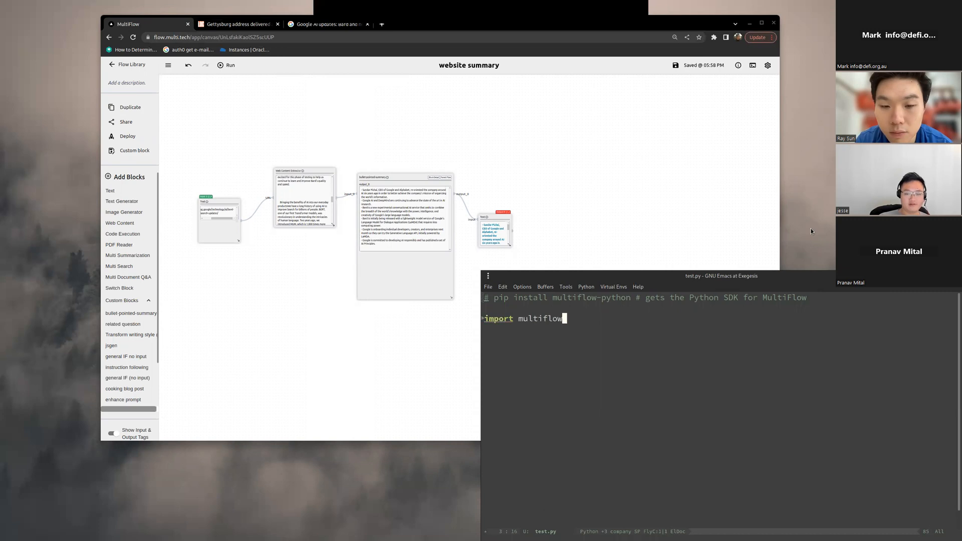
key("ctrl+x")
key("ctrl+s")
key("ctrl+a")
key("ctrl+e")
key("Return")
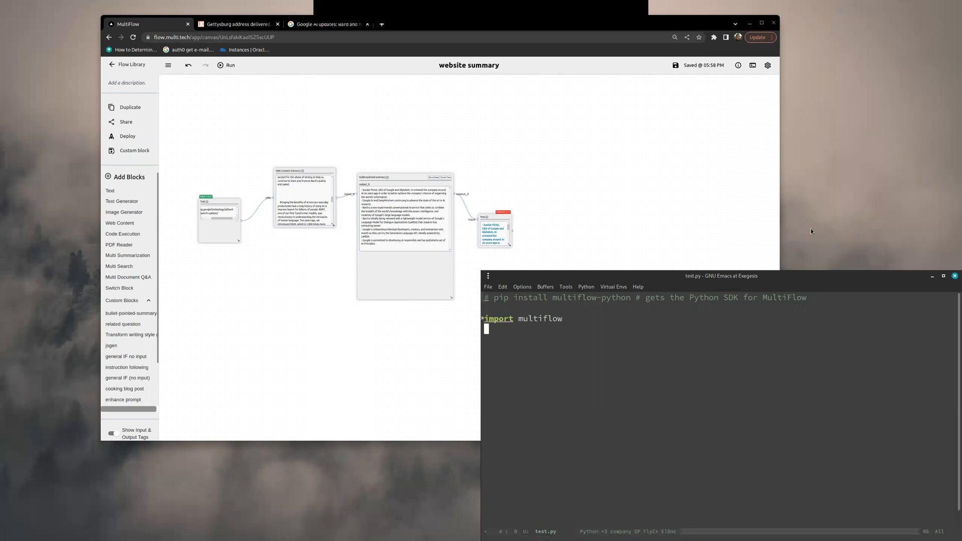
Step: Start Python language support for test.py, enlarge the editor text and save the file
key("alt+x")
type("python")
key("Return")
key("ctrl+x")
key("ctrl+equal")
key("equal")
key("equal")
key("equal")
key("ctrl+x")
key("ctrl+s")
key("ctrl+x")
key("ctrl+s")
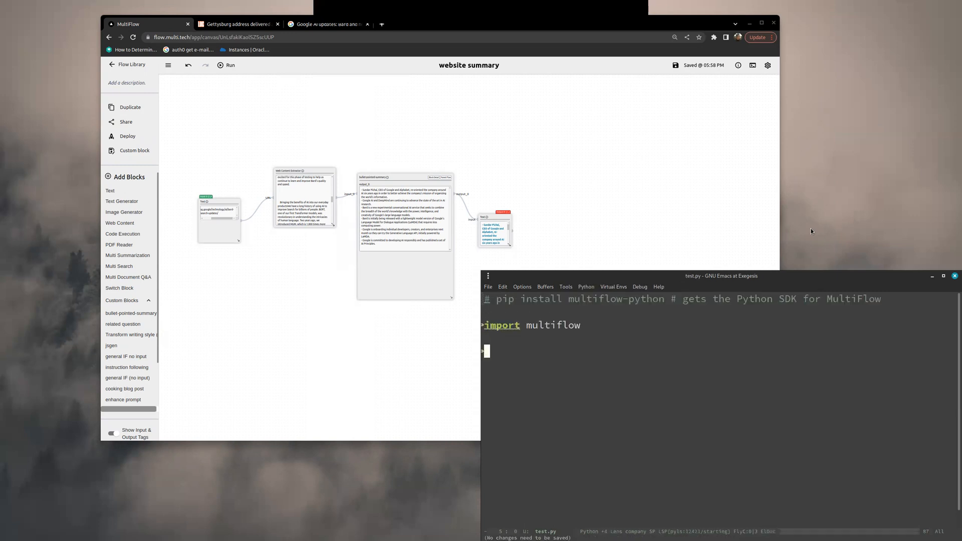
Step: Add an empty multiflow.Workflow() call below the import and save test.py
type("multifl")
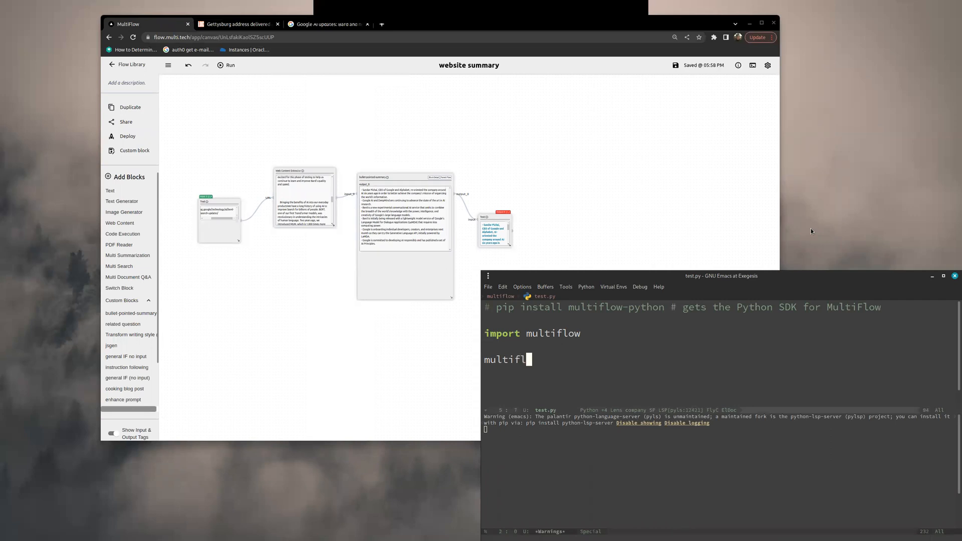
type("ow.Workflow(")
key("ctrl+x")
key("ctrl+s")
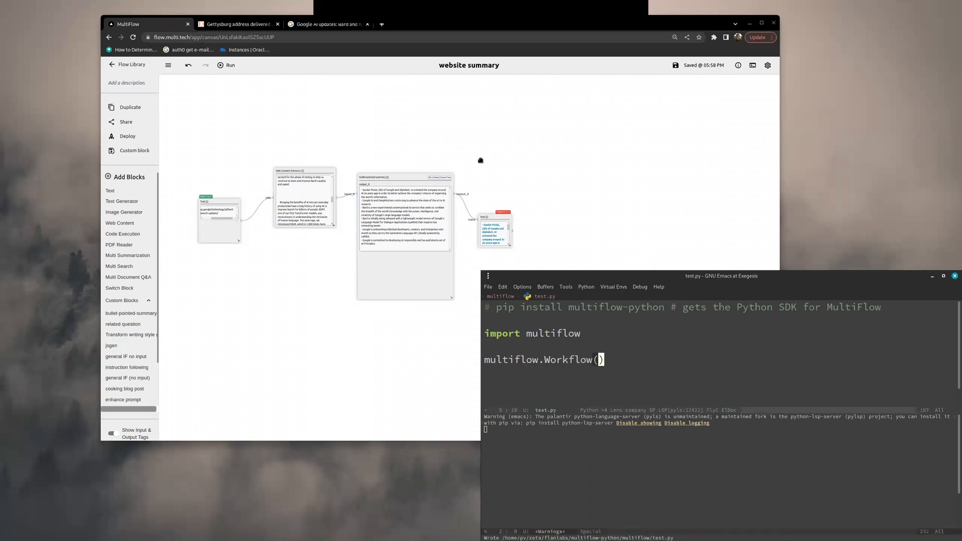
Step: Switch to MultiFlow, open the deployment details of the website summary flow and copy its Flow ID
left_click(520, 160)
scroll(331, 298, "up", 1)
left_click_drag(331, 297, 301, 321)
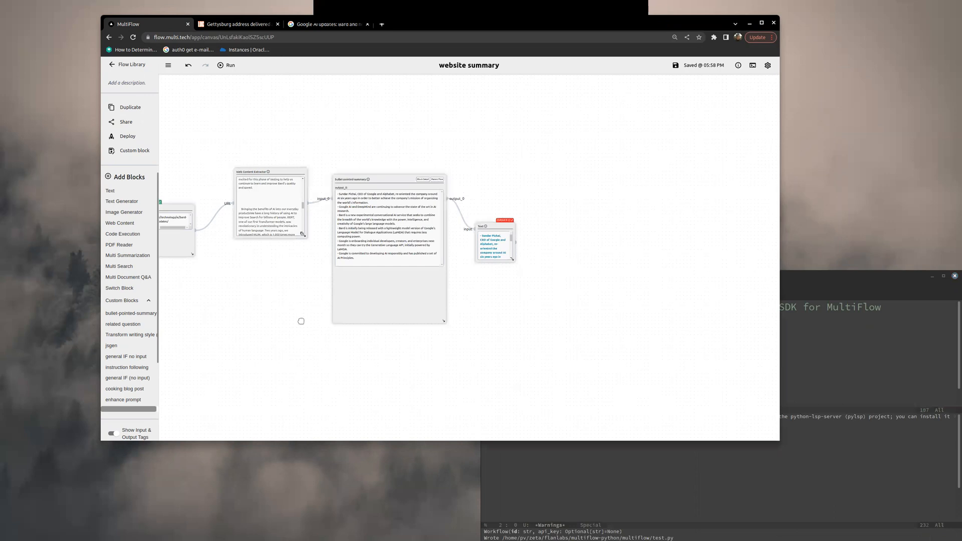
left_click(126, 136)
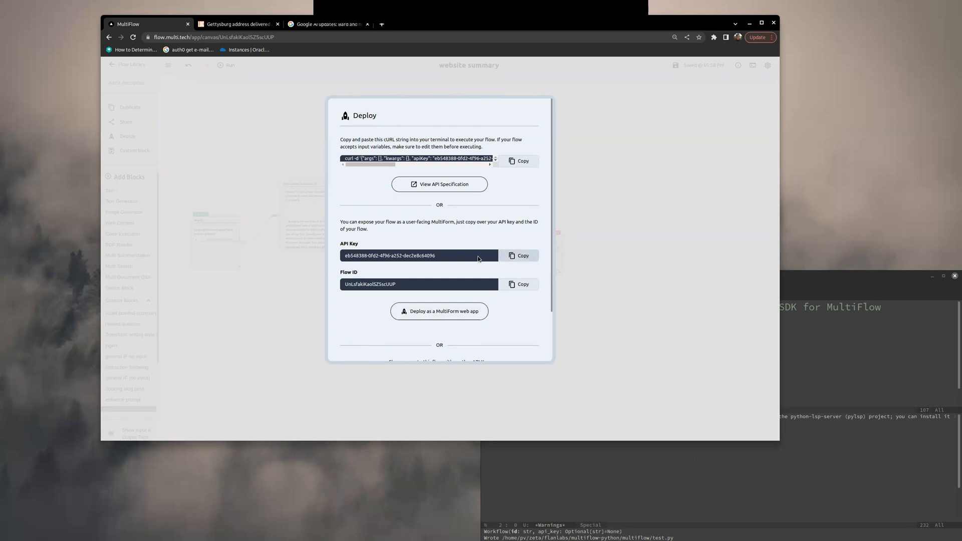
triple_click(425, 258)
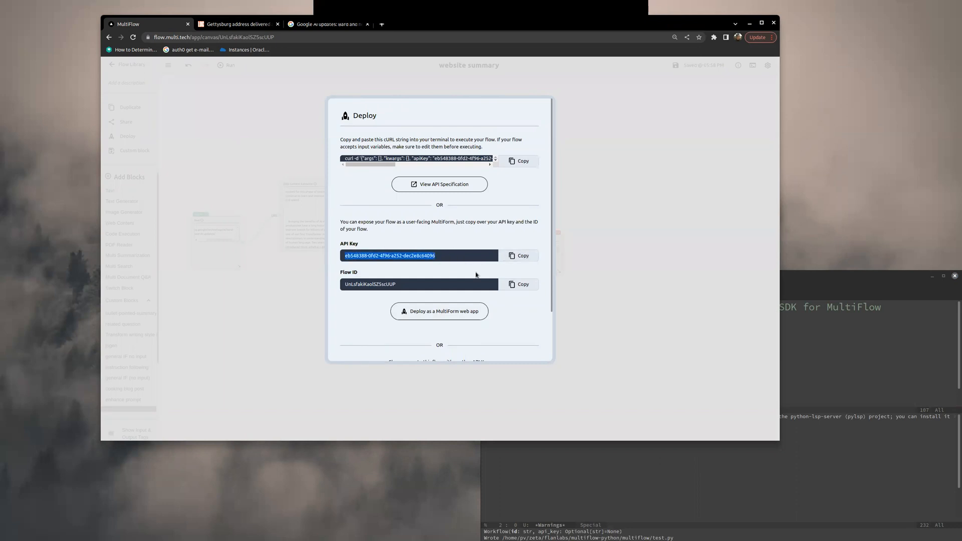
left_click_drag(275, 251, 352, 256)
scroll(513, 299, "down", 2)
left_click(522, 224)
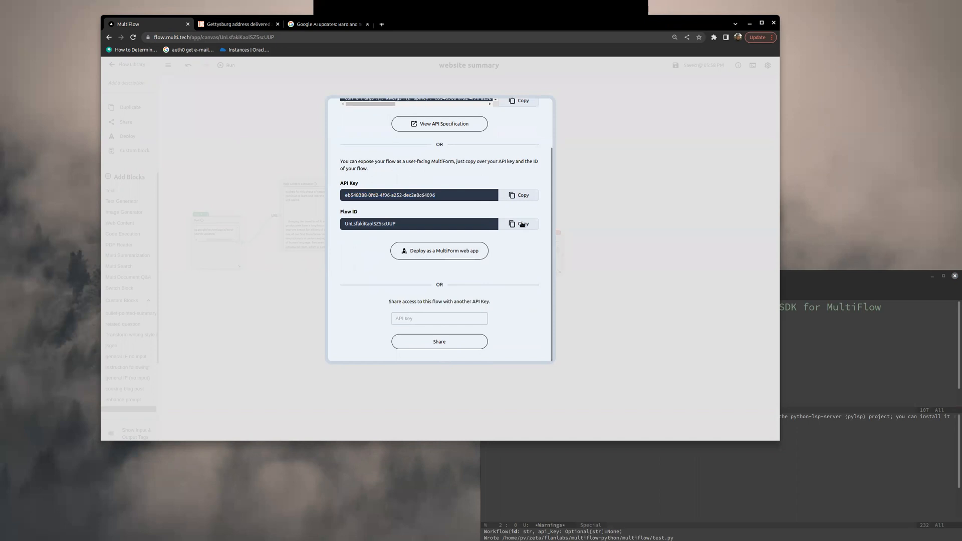
Step: Close the deployment details and paste the Flow ID as a quoted string into the multiflow.Workflow() call in Emacs
left_click(601, 475)
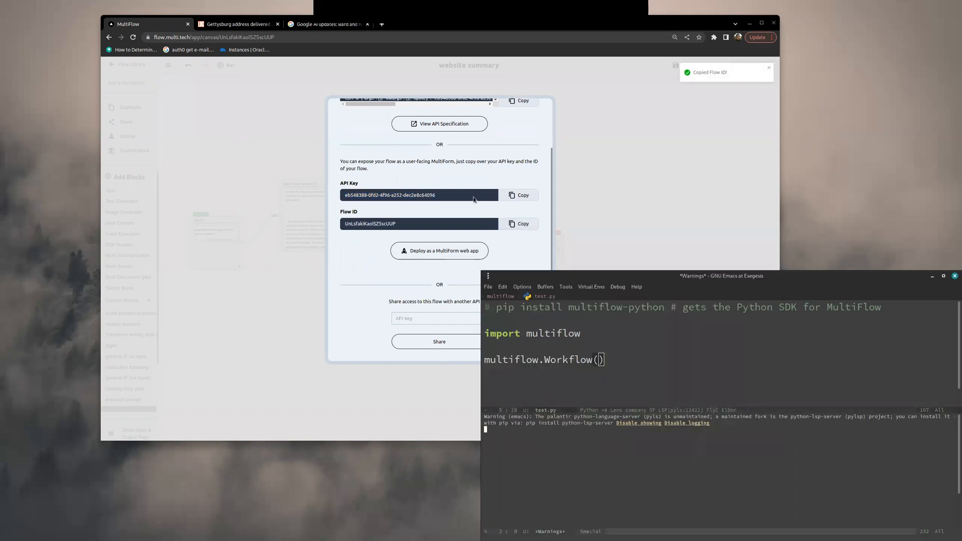
left_click(653, 181)
left_click(641, 448)
left_click(633, 361)
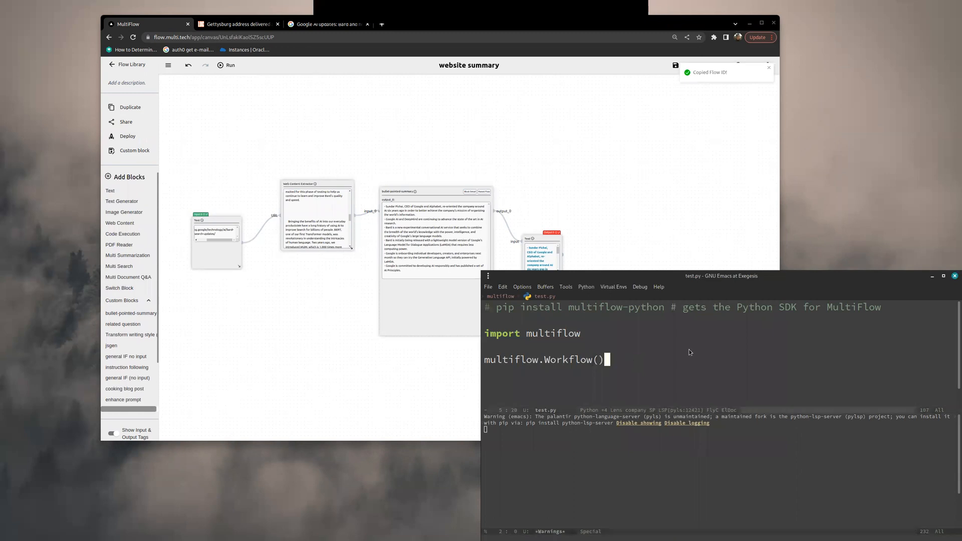
key("Left")
type("\"")
key("ctrl+y")
key("ctrl+e")
key("ctrl+r")
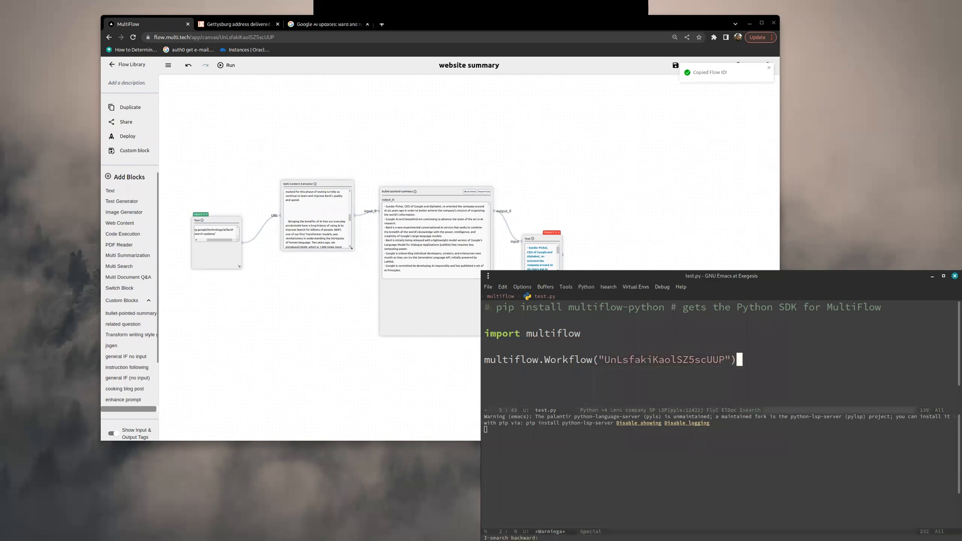
Step: Assign the multiflow.Workflow call to a variable named w
key("ctrl+a")
type("w =")
key("ctrl+e")
key("ctrl+a")
key("ctrl+e")
key("ctrl+a")
Step: Insert the guard if __name__ == "__main__": above the workflow line and save test.py
key("Up")
key("Return")
key("Return")
key("Up")
key("Return")
type("if _")
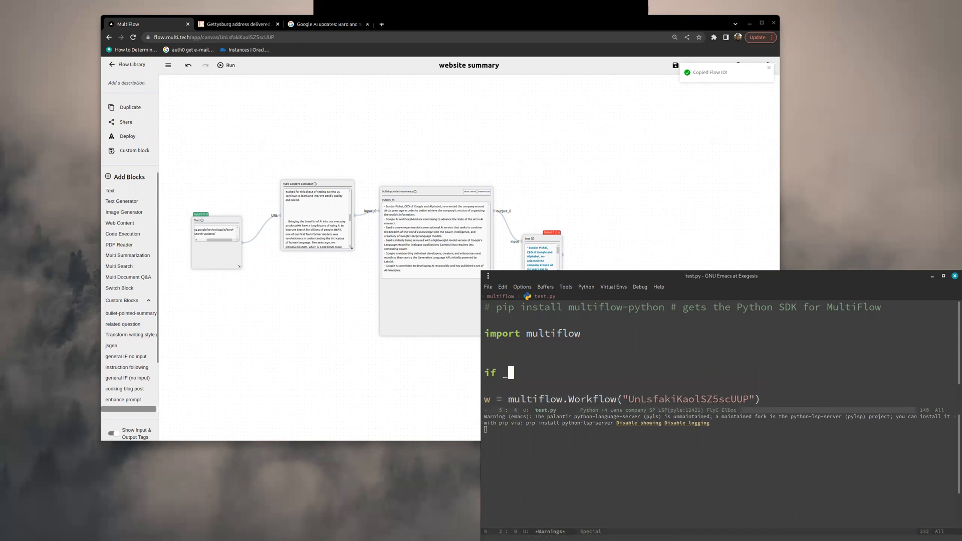
type("_name__ == \"__main__\":")
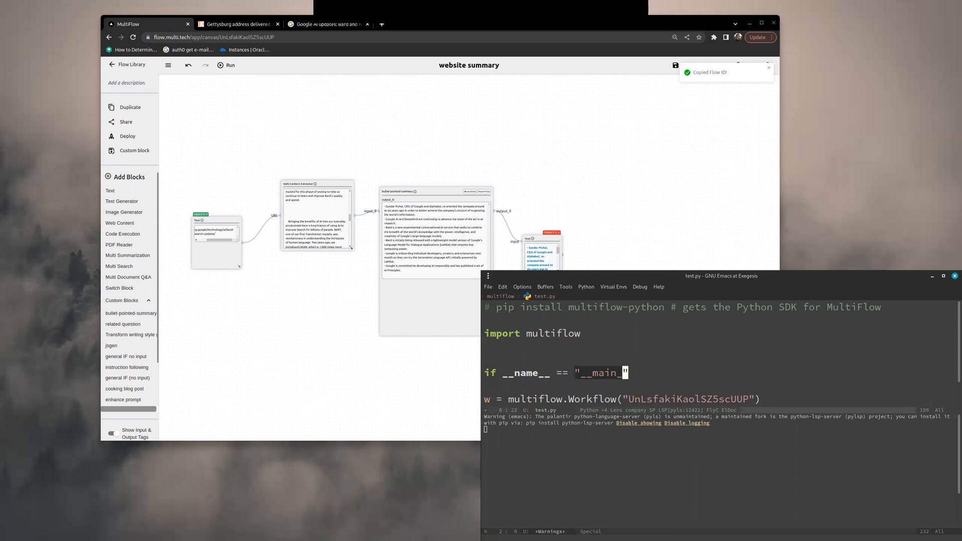
key("ctrl+x")
key("ctrl+s")
Step: Indent the workflow assignment under the main guard, remove the blank line between them and save
key("Down")
Step: Add a w.run() call below the workflow assignment
key("Down")
key("Tab")
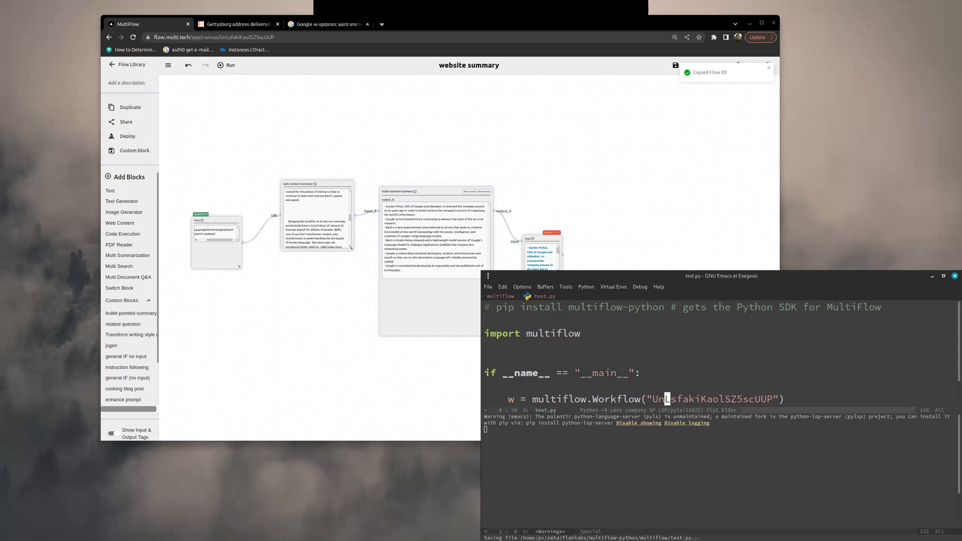
key("Up")
key("BackSpace")
key("ctrl+x")
key("ctrl+s")
key("Down")
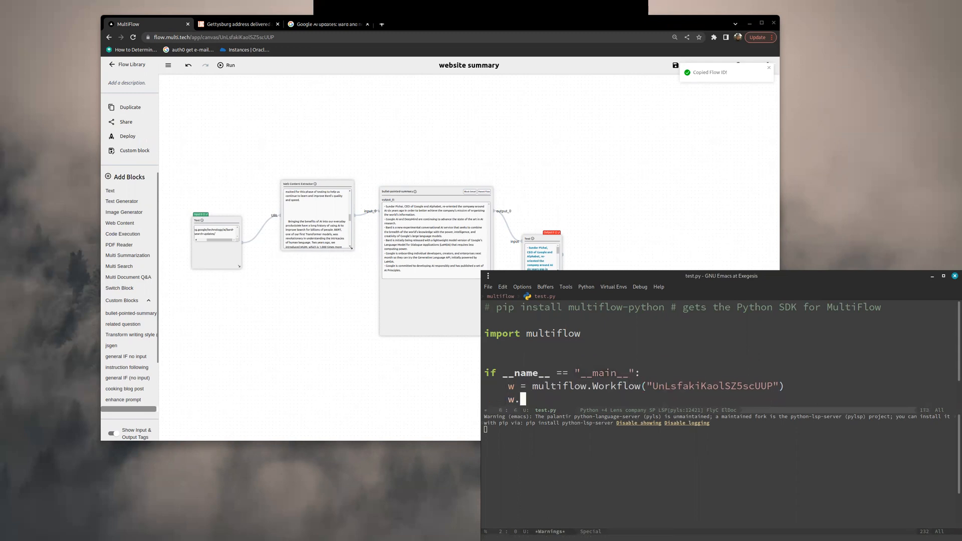
type("run()")
key("ctrl+a")
Step: Switch to MultiFlow and examine the input Text block's URL and its connection to the Web Content Extractor
left_click(291, 293)
scroll(376, 341, "up", 2)
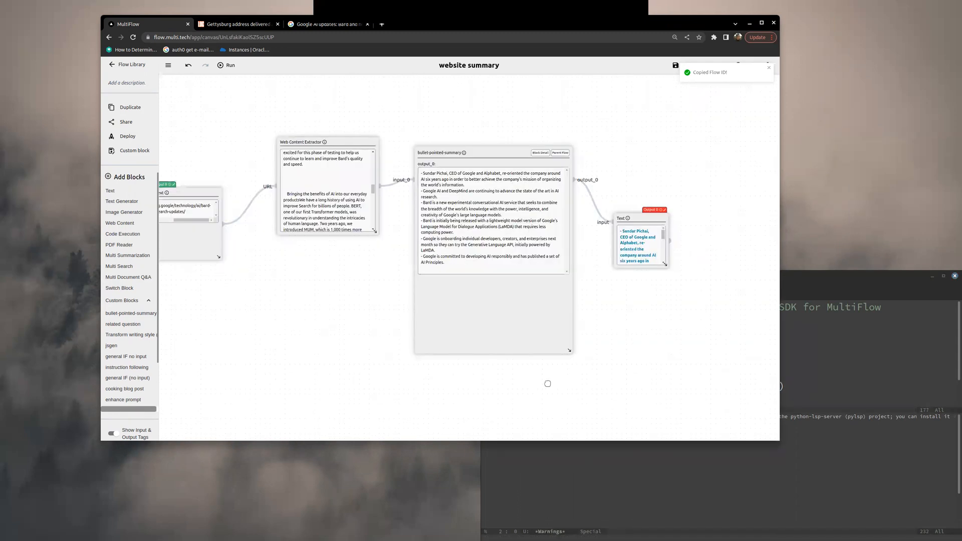
left_click_drag(547, 383, 662, 427)
scroll(380, 205, "up", 1)
left_click_drag(316, 199, 472, 152)
scroll(473, 153, "up", 5)
left_click_drag(507, 207, 473, 133)
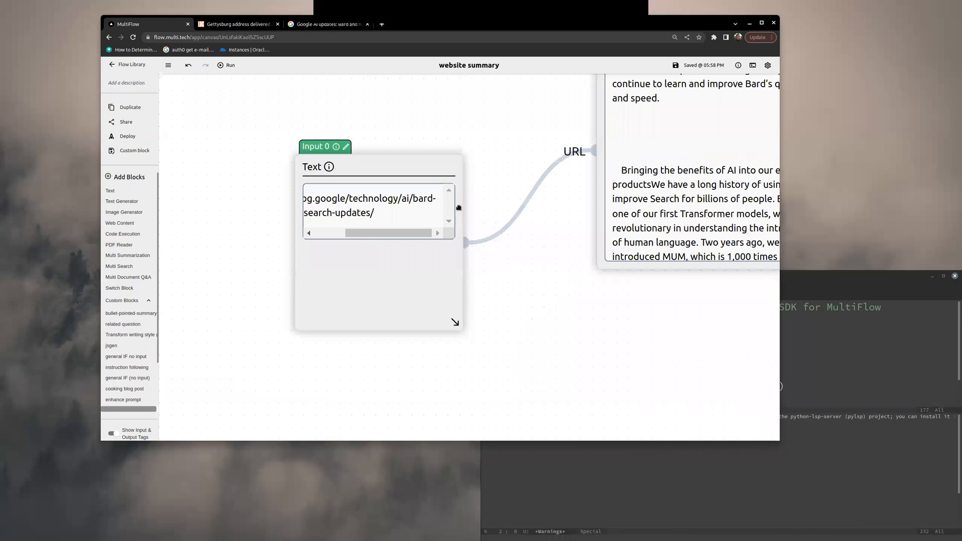
scroll(384, 187, "down", 3)
scroll(402, 198, "down", 2)
scroll(335, 221, "up", 4)
left_click_drag(419, 208, 324, 224)
scroll(336, 226, "down", 4)
scroll(339, 226, "up", 1)
scroll(339, 227, "up", 3)
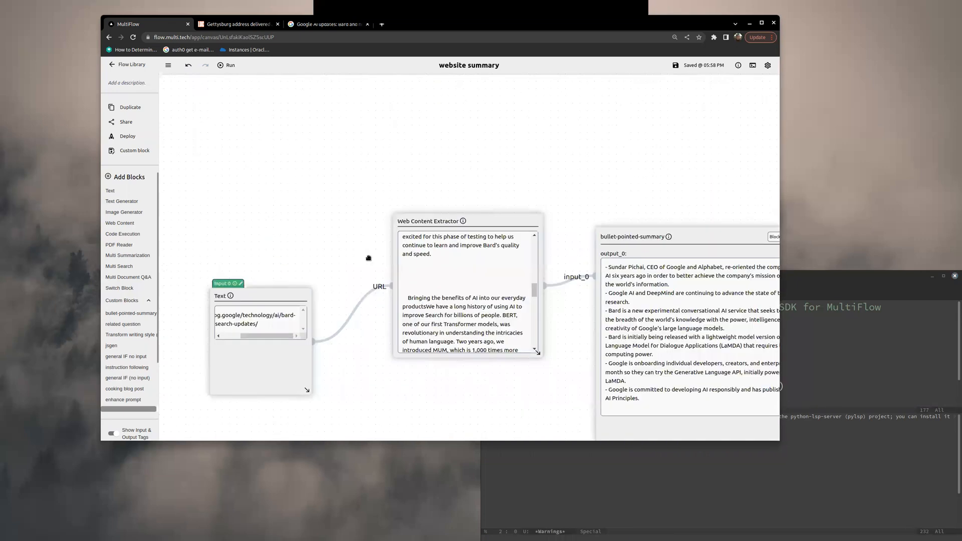
Step: Move the output Text block farther from the bullet-pointed-summary block and add a new Text block to the flow
scroll(327, 215, "down", 2)
left_click_drag(260, 181, 154, 130)
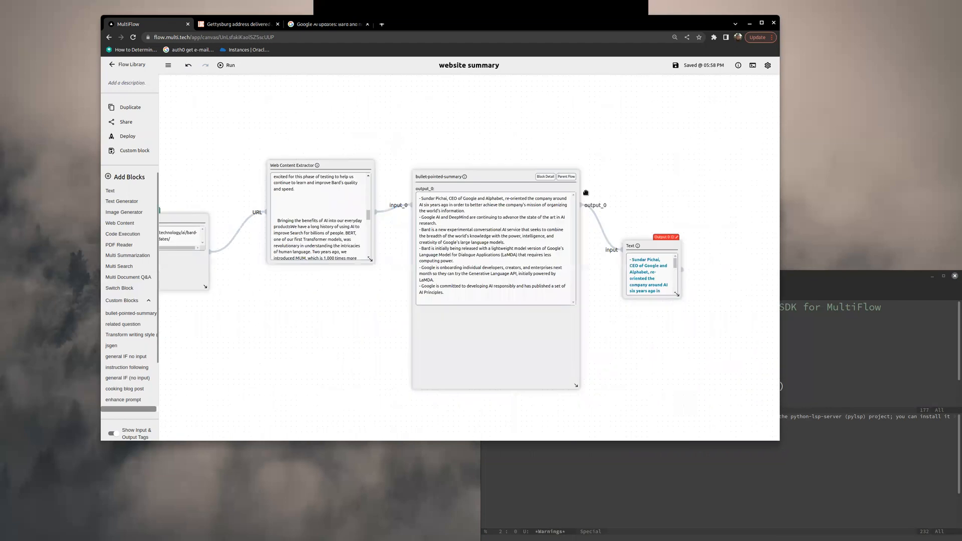
scroll(585, 192, "down", 2)
scroll(611, 157, "up", 3)
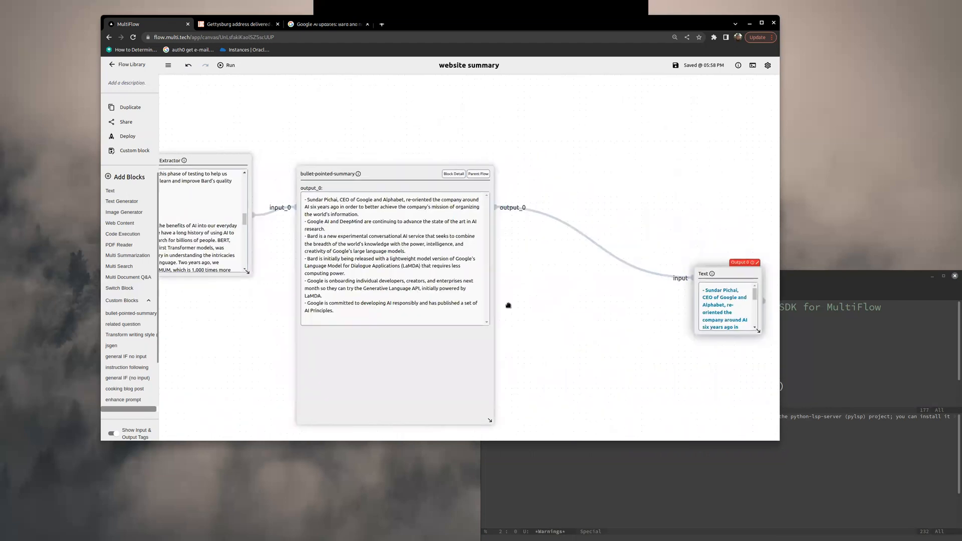
scroll(526, 342, "down", 1)
scroll(533, 279, "down", 2)
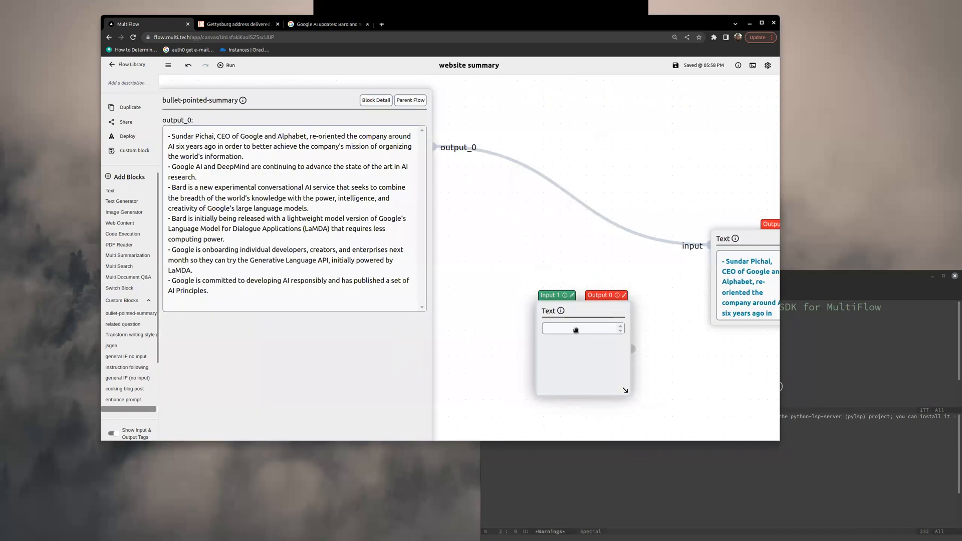
scroll(575, 328, "up", 1)
Step: Fill the new Text block with "Rewrite the following text in the style of [[style]].", followed by separate [[input]] and "Output:" lines
double_click(570, 324)
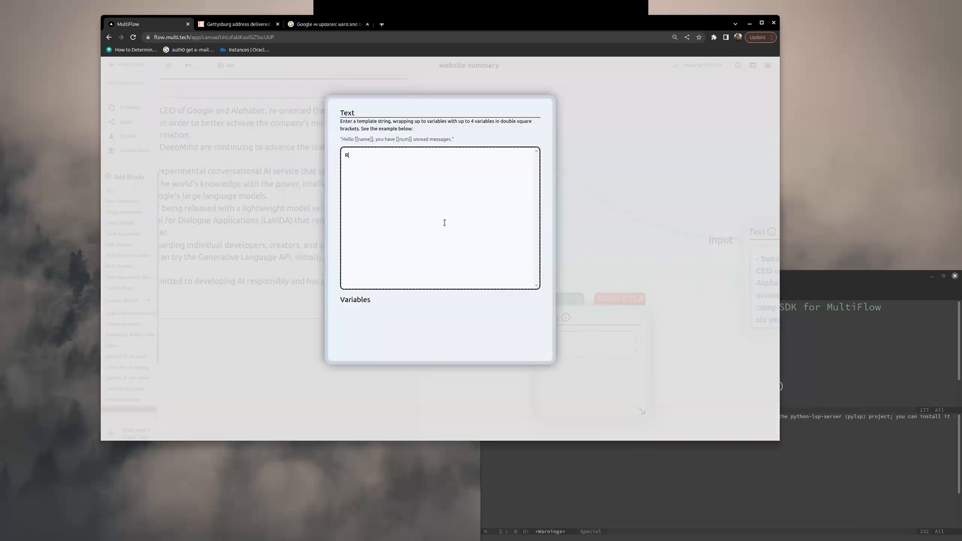
type("Rewrite the folloiwin")
type("wing tex")
type("t in the style of [[style]")
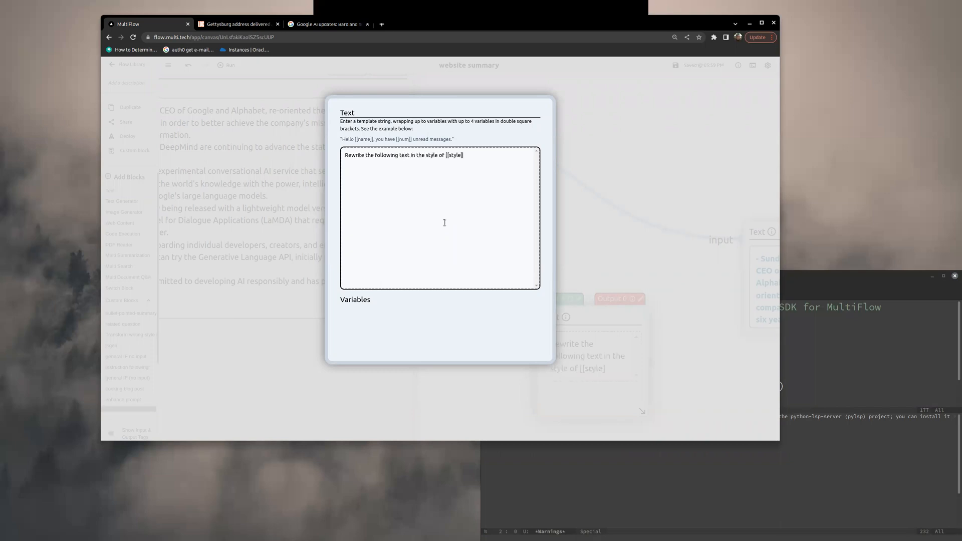
type("]")
key("BackSpace")
type(".].")
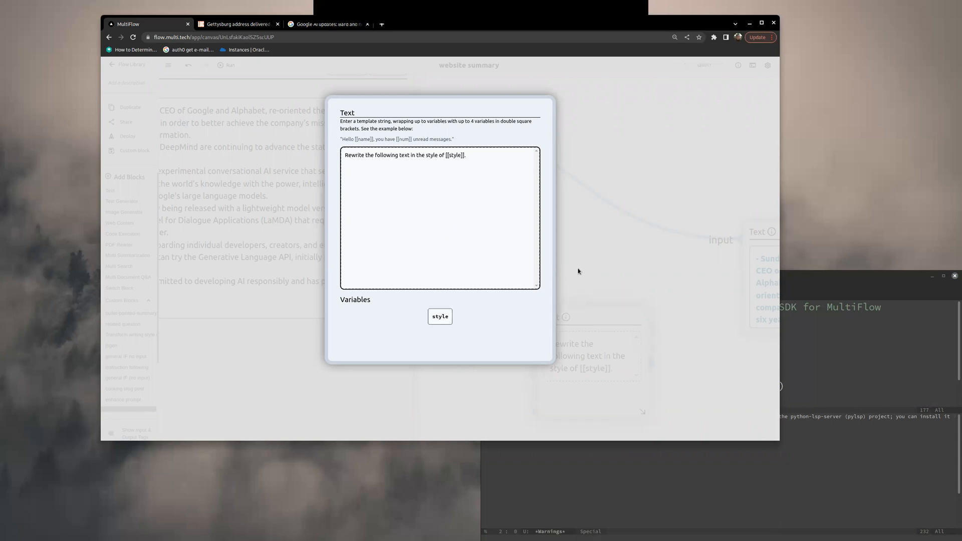
type("[[input]]")
key("Return")
key("Return")
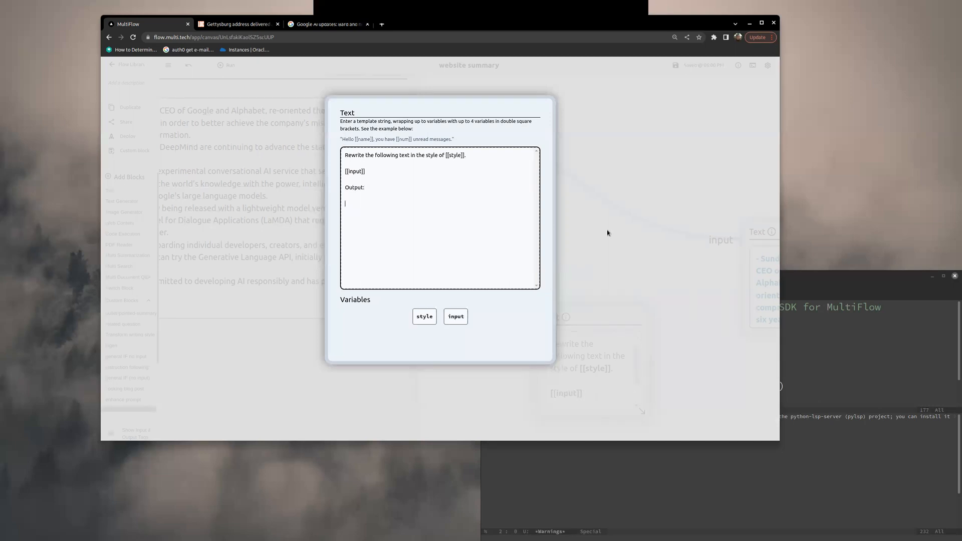
Step: Close the template editor and add another Text block below the URL input block
left_click(563, 271)
scroll(571, 267, "down", 3)
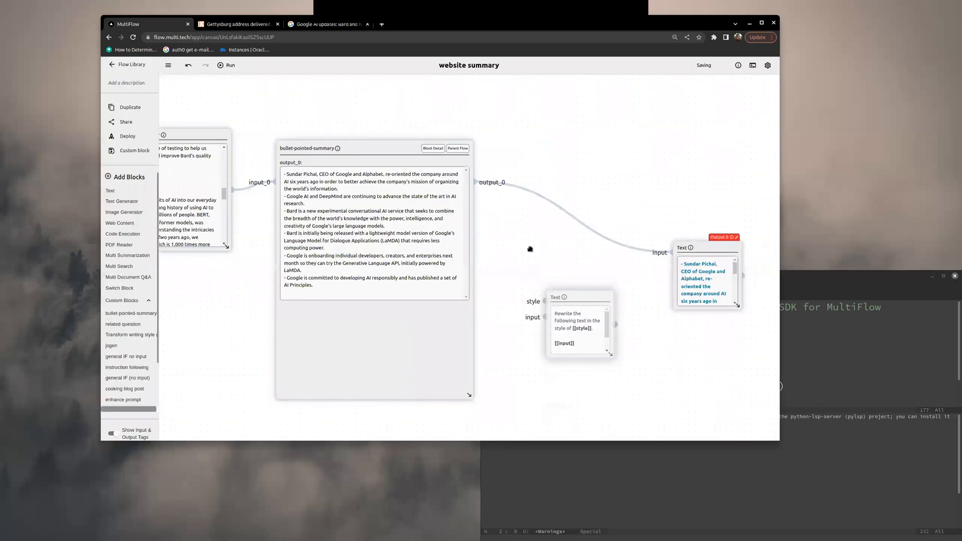
left_click_drag(556, 328, 614, 317)
scroll(561, 262, "down", 4)
scroll(242, 249, "up", 3)
left_click_drag(241, 248, 359, 274)
left_click(119, 191)
left_click_drag(493, 328, 426, 380)
scroll(505, 387, "up", 3)
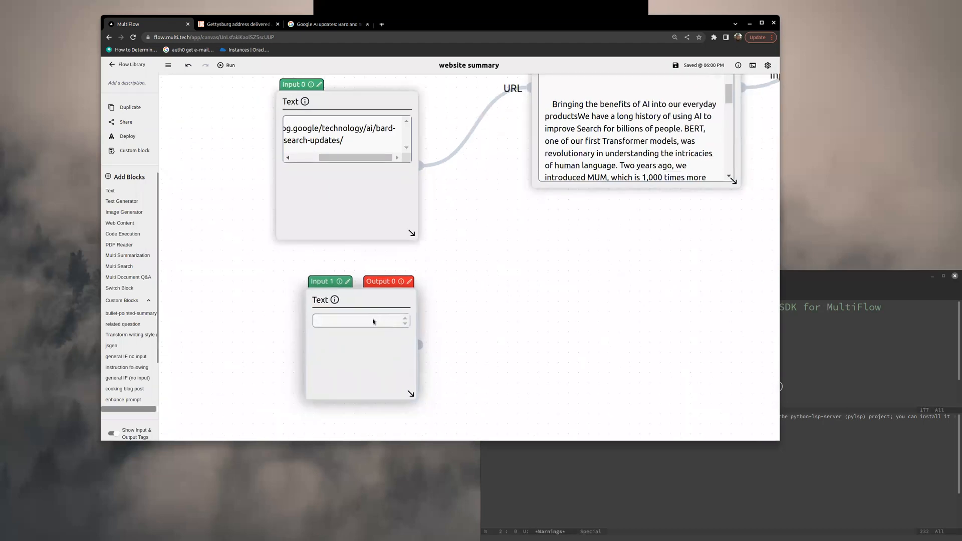
Step: Fill the new Text block with "pirate" and connect it to the style input of the rewrite Text block
left_click(373, 321)
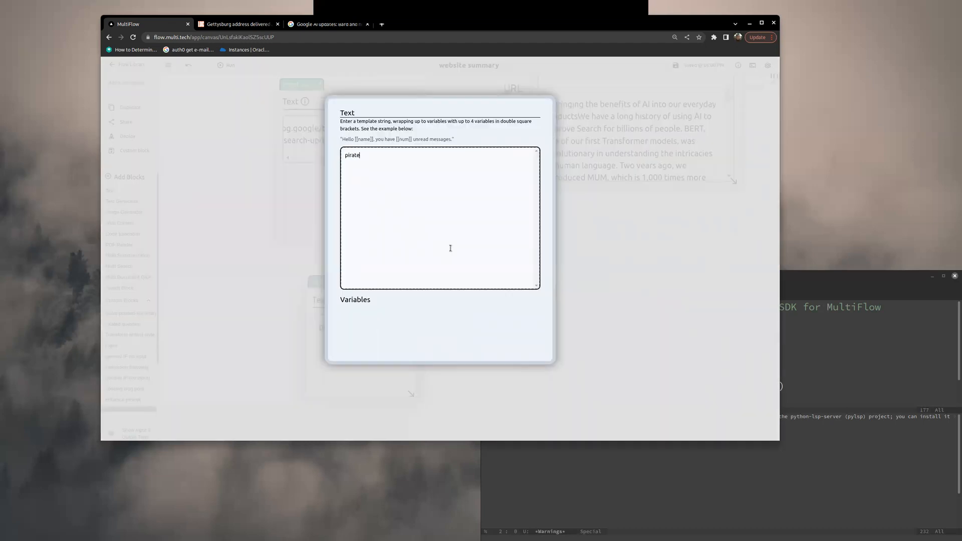
left_click(670, 312)
scroll(671, 312, "down", 4)
left_click_drag(577, 317, 621, 253)
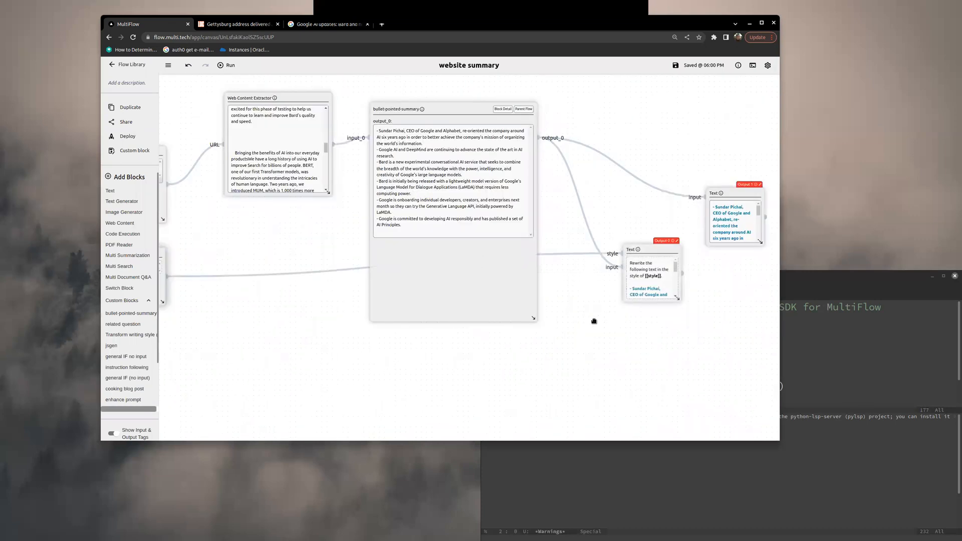
Step: Place a Text Generator between the rewrite Text block and the output Text block, and connect it to both
scroll(601, 326, "up", 1)
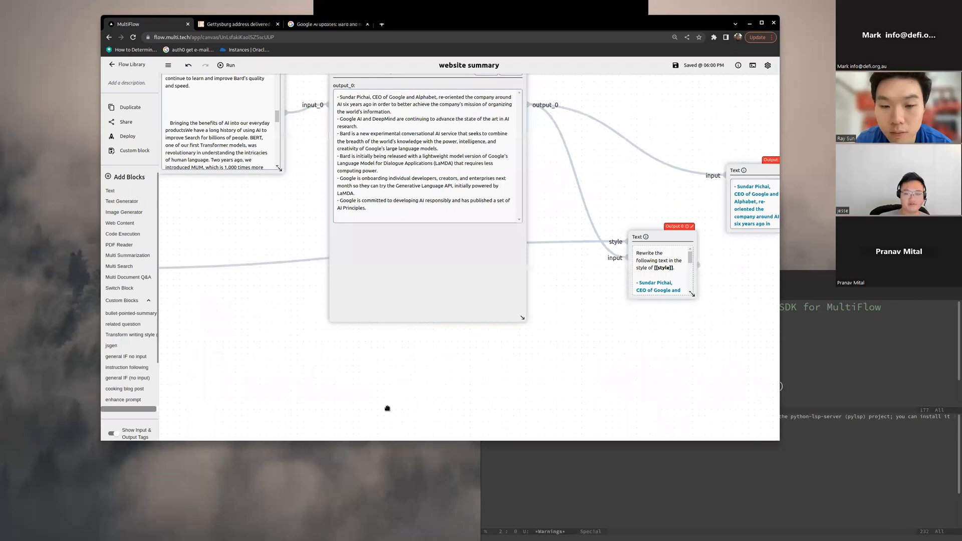
left_click_drag(690, 327, 388, 408)
scroll(389, 408, "up", 3)
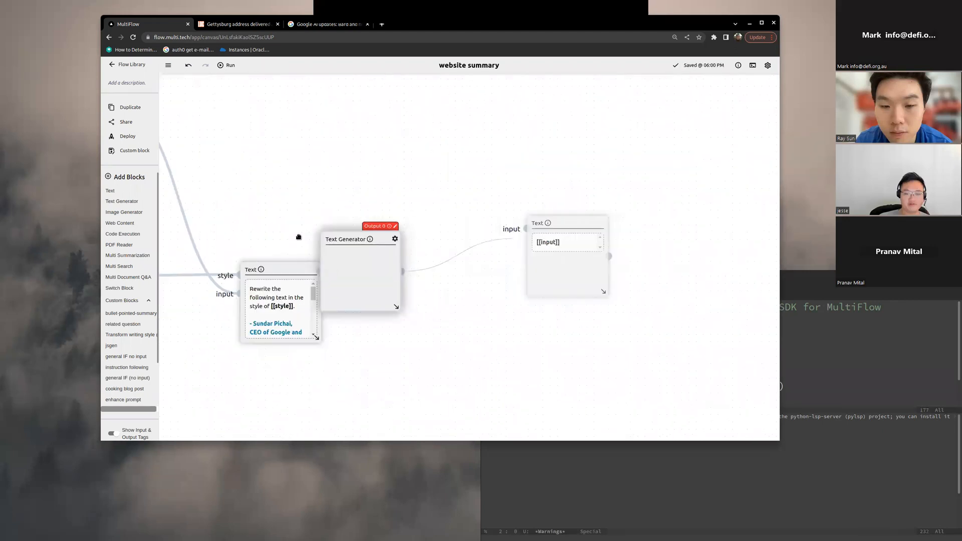
left_click_drag(361, 238, 445, 246)
left_click_drag(321, 296, 404, 279)
Step: Run the website summary flow and view the rewritten text in the output Text block
left_click(228, 67)
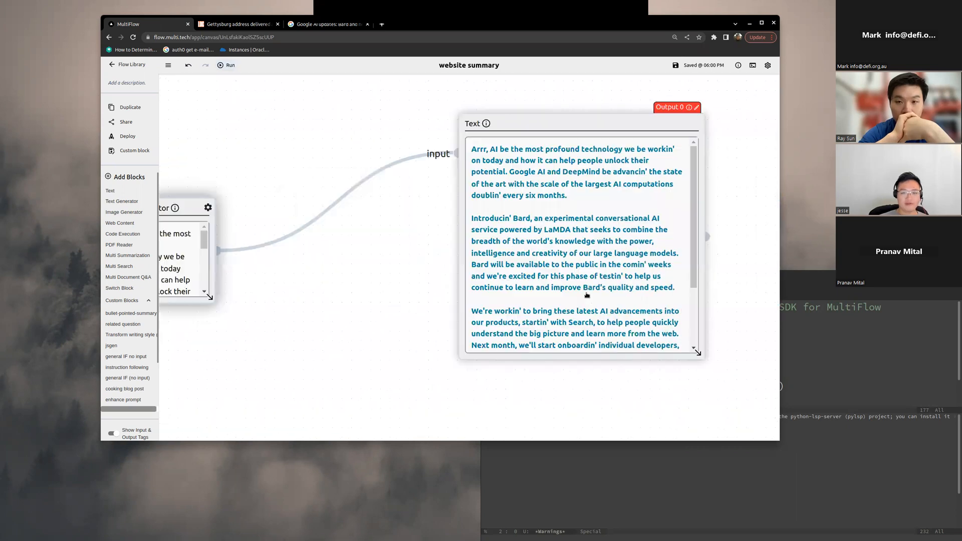
scroll(594, 303, "down", 3)
scroll(608, 318, "up", 3)
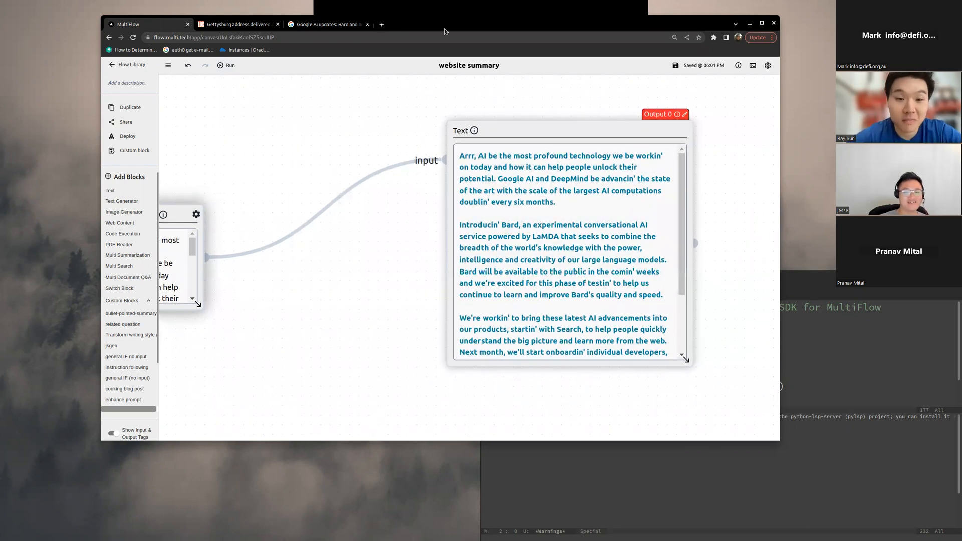
Step: Search Google in a new tab for "mosaicml MPT blog post"
left_click(382, 25)
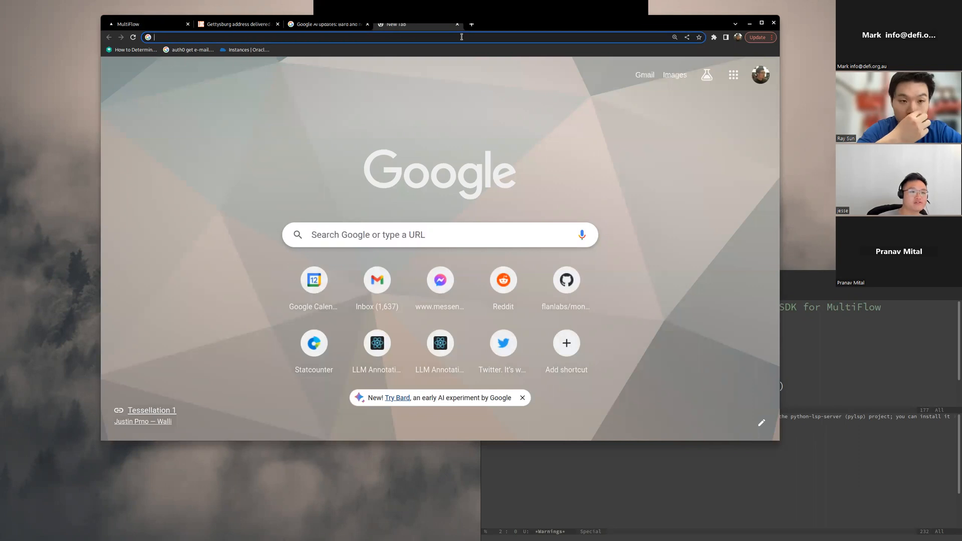
type("mosaicml")
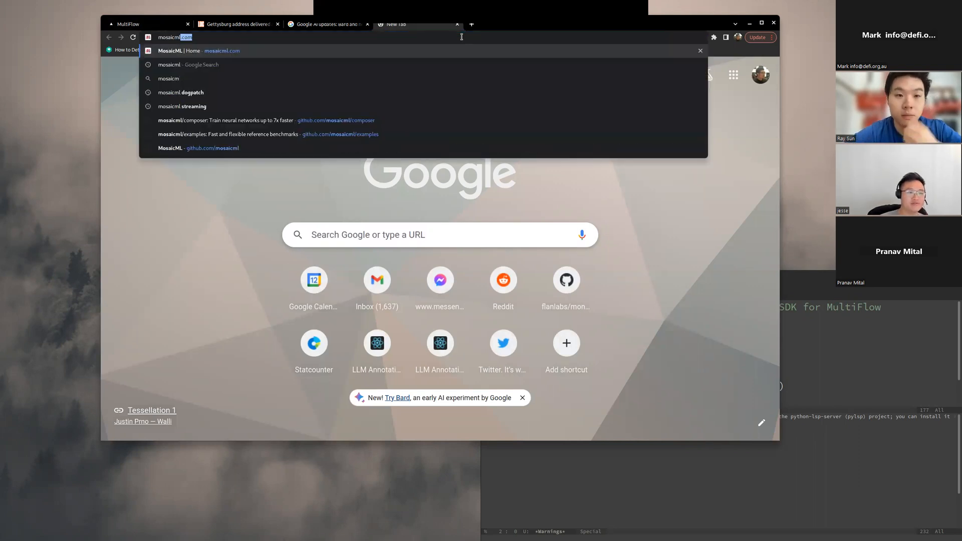
type(" MPT blog post")
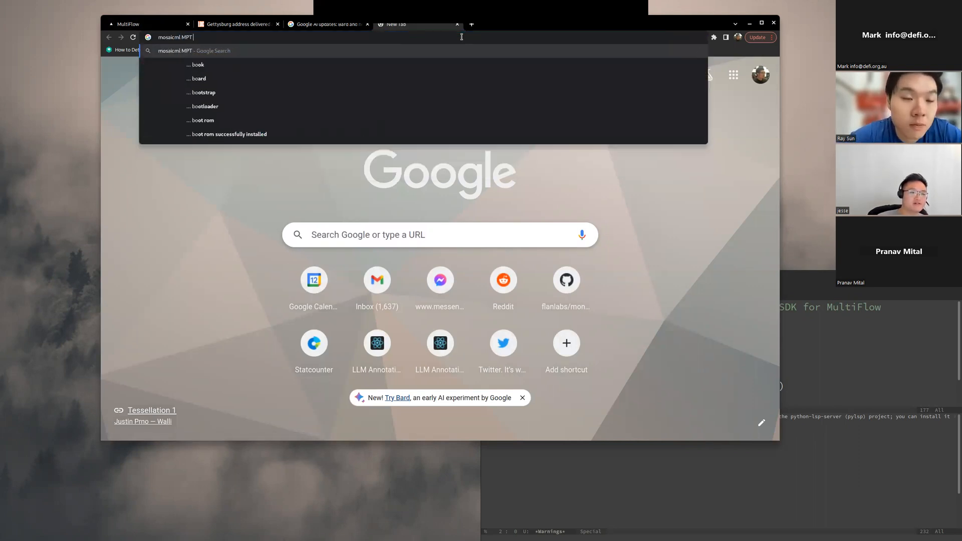
key("Return")
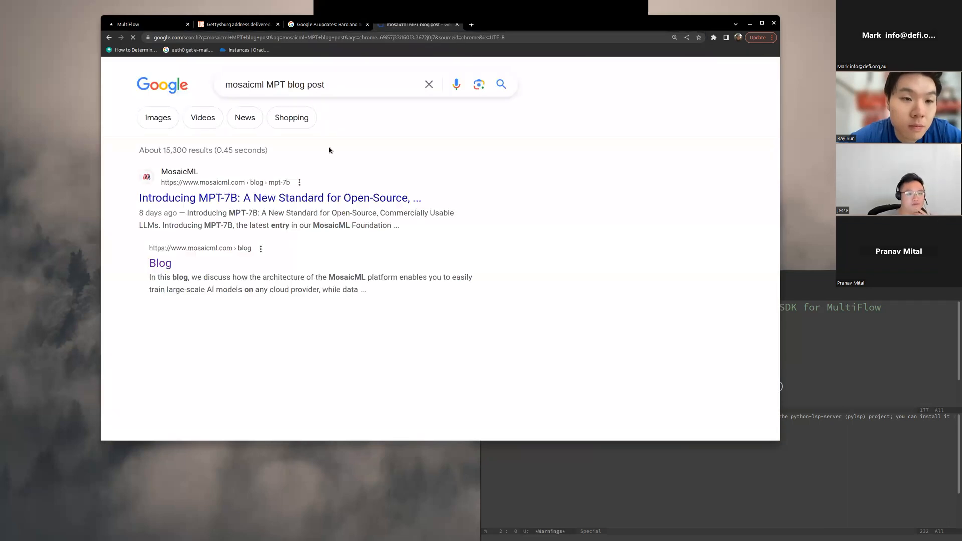
Step: Open the Introducing MPT-7B blog post from the search results and skim its opening sections
left_click_drag(525, 19, 442, 17)
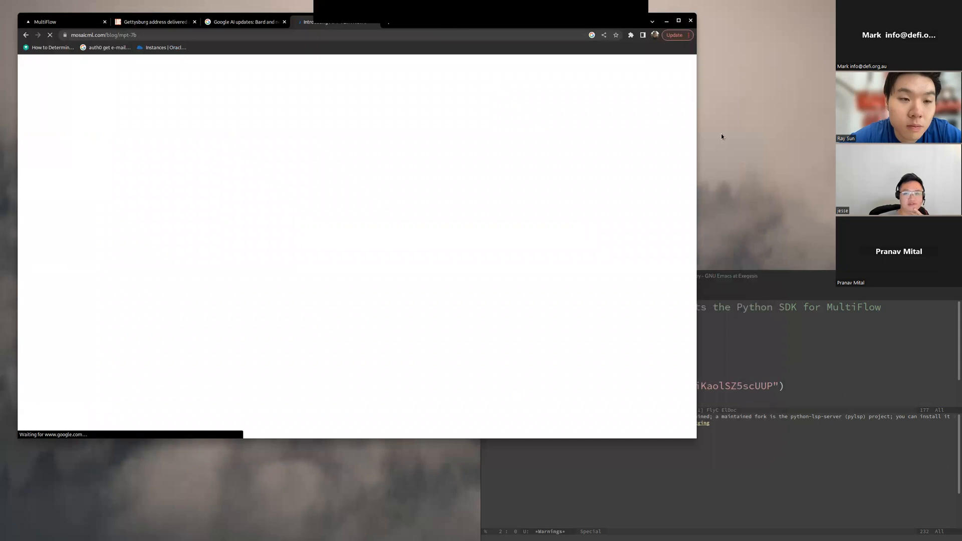
scroll(670, 135, "down", 3)
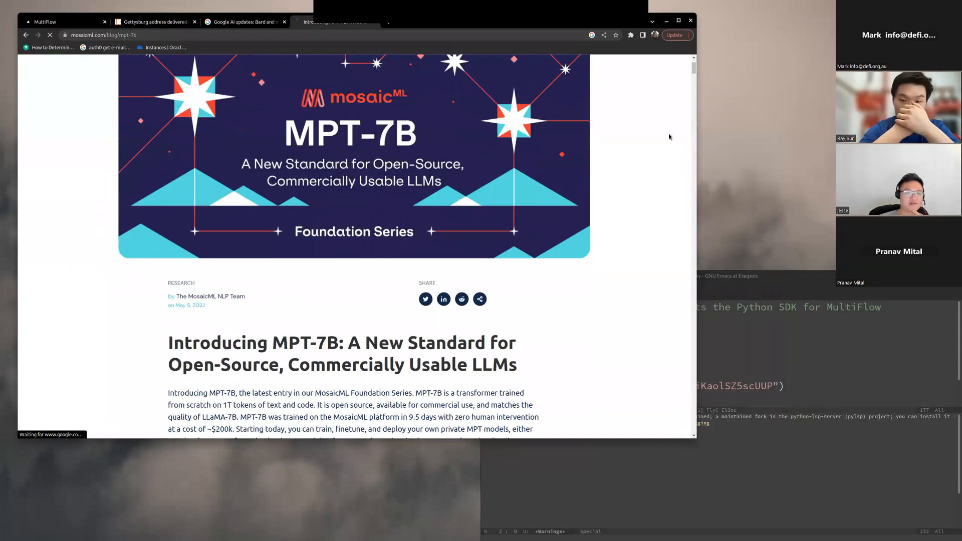
scroll(669, 136, "down", 4)
scroll(558, 239, "down", 10)
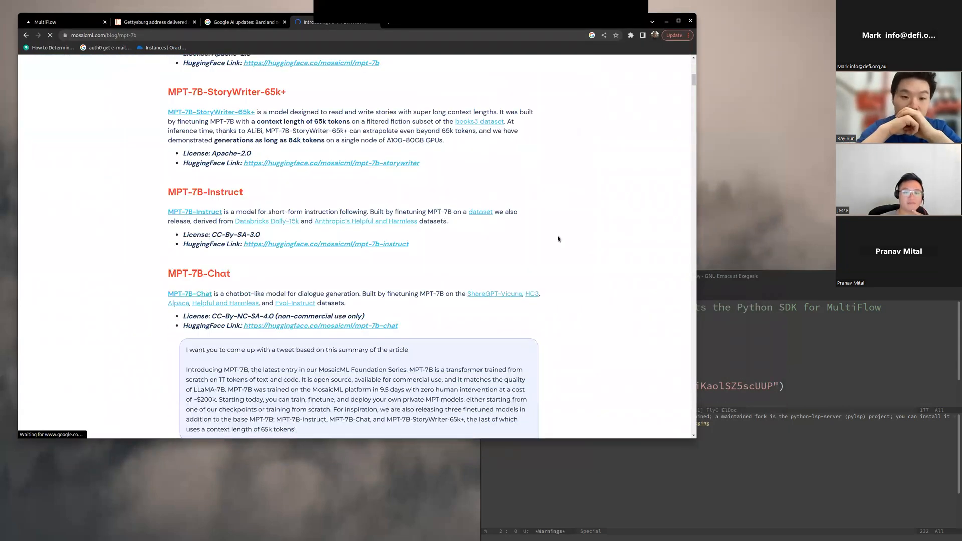
scroll(576, 404, "up", 6)
scroll(577, 259, "up", 1)
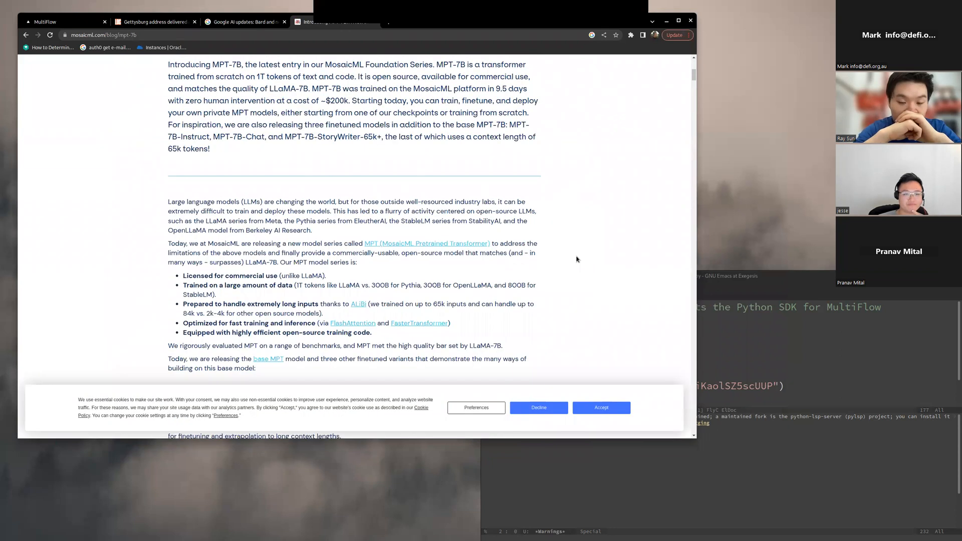
Step: Copy the MPT-7B post's URL and paste it as a quoted argument into w.run() in test.py
key("ctrl+l")
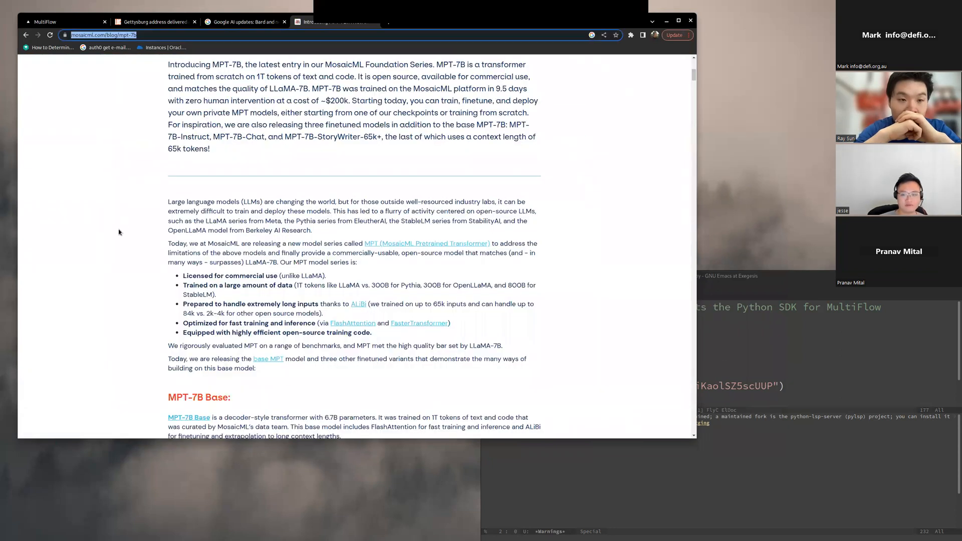
left_click(759, 353)
key("ctrl+s")
left_click(754, 344)
key("Left")
type("\"")
key("ctrl+y")
type("\"")
key("ctrl+x")
key("ctrl+s")
Step: Add "cowboy southern accent" as the second argument of w.run() and save the script
type(", \"")
key("ctrl+x")
key("ctrl+s")
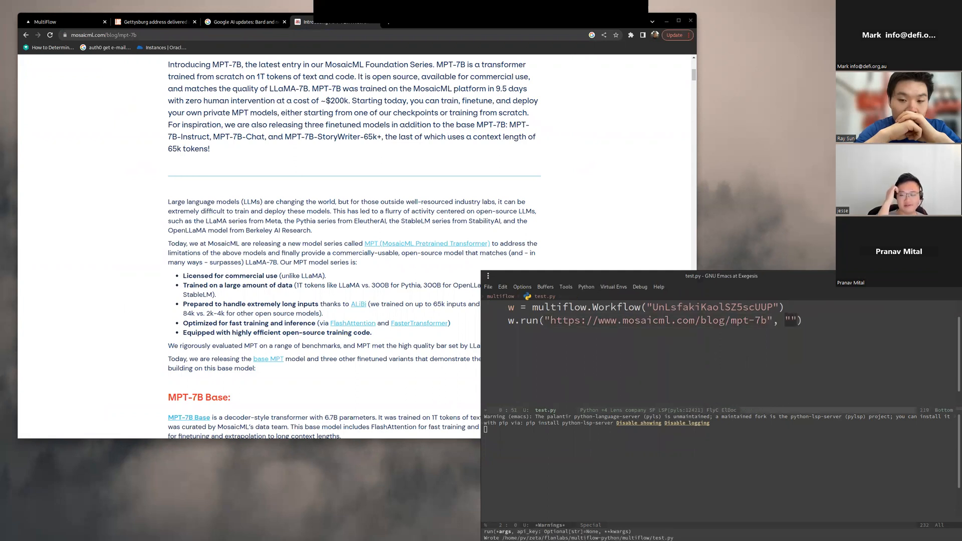
key("ctrl+x")
key("ctrl+s")
type("cowboy southern ")
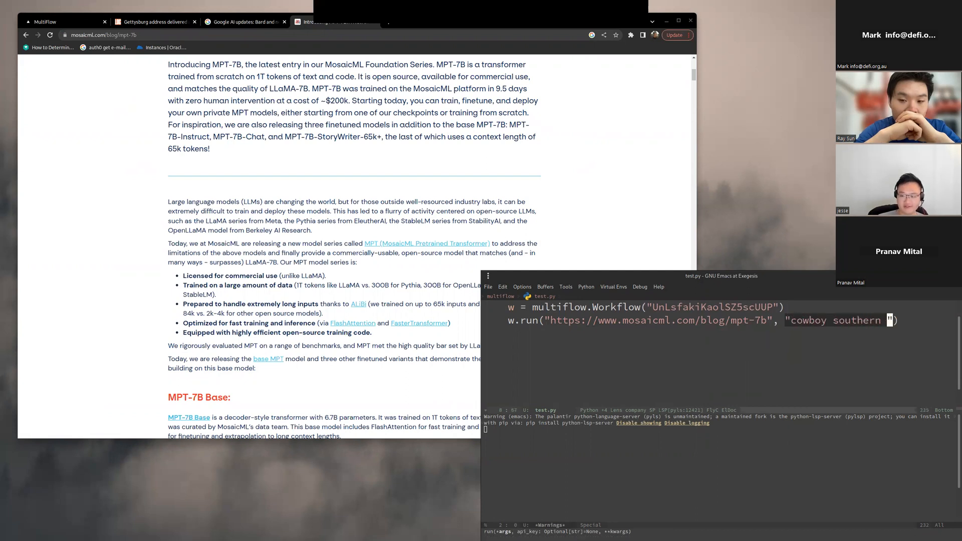
type("accent")
key("ctrl+e")
key("ctrl+x")
key("ctrl+s")
Step: Adjust the editor's text size to a smaller scale so the whole w.run() call fits on one line
key("ctrl+a")
key("ctrl+x")
key("ctrl+equal")
key("ctrl+x")
key("ctrl+s")
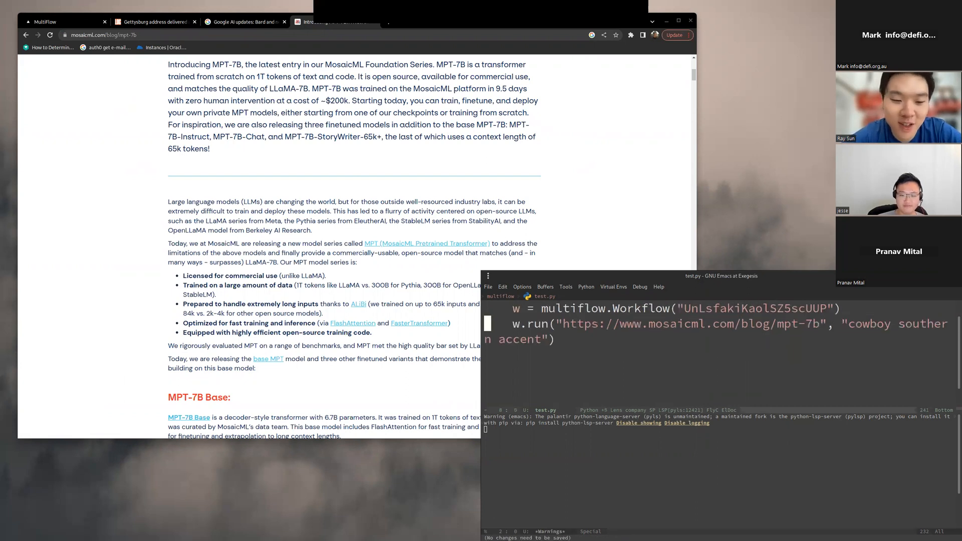
key("ctrl+x")
key("ctrl+minus")
key("minus")
key("ctrl+x")
key("ctrl+s")
key("ctrl+x")
key("ctrl+equal")
Step: Insert the comment "# structure of the outputs is a dictionary with "outputs" as a list of the outputs" above w.run() and save
key("ctrl+x")
key("ctrl+s")
key("ctrl+p")
key("ctrl+e")
key("Return")
key("Return")
key("ctrl+x")
key("ctrl+s")
type("# structure of the outputs is a dictionary with \"outputs\" as a list of the outputs")
key("ctrl+x")
key("ctrl+s")
Step: Append ["outputs"][-1] to the w.run() call and save the script
key("Down")
type("[\"outputs\"][-1]")
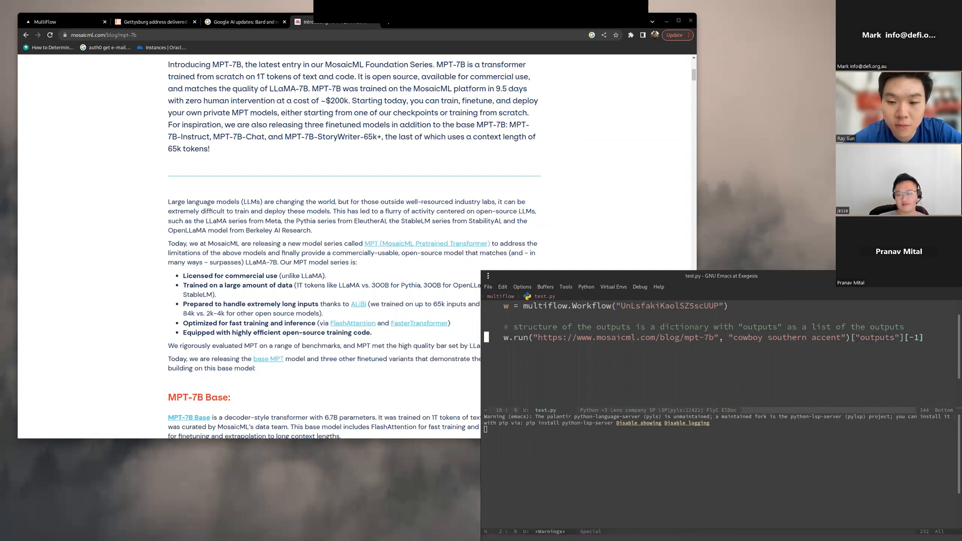
key("Tab")
key("ctrl+x")
key("ctrl+s")
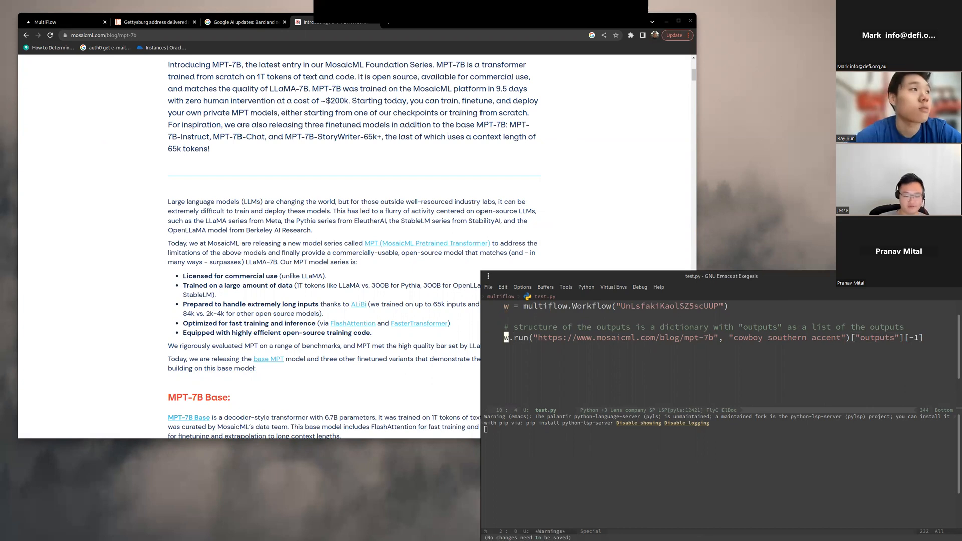
Step: Assign the result of the w.run() call to the variable stylized_summary and save the script
type("styliz")
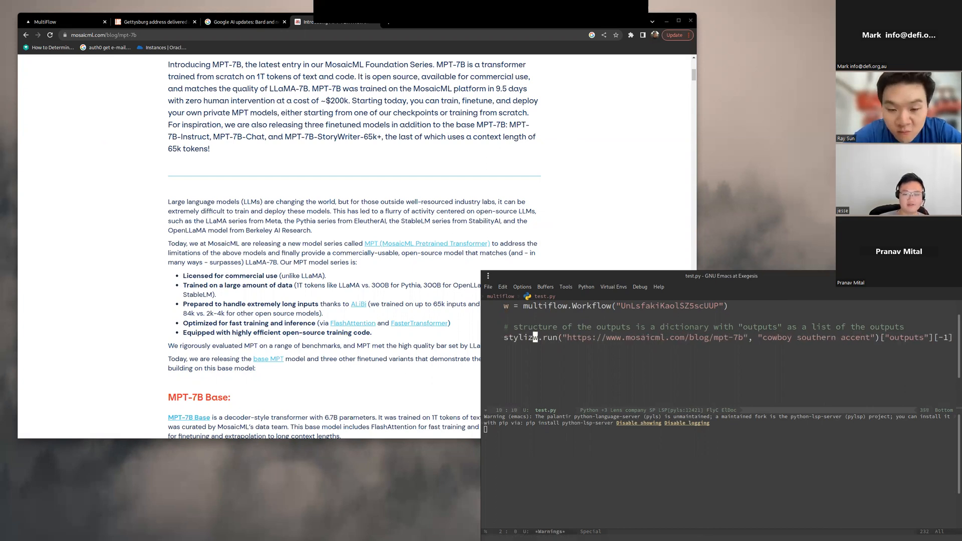
type("ed_summary =")
key("End")
key("ctrl+x")
key("ctrl+s")
Step: Add a print(stylized_summary) line below the stylized_summary assignment
key("Return")
key("Return")
type("print(style")
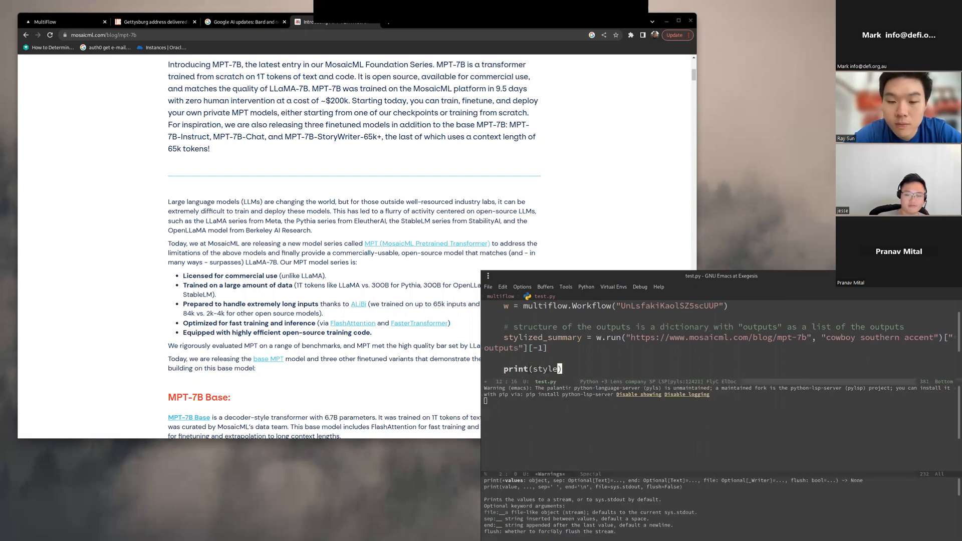
type("ed_summary")
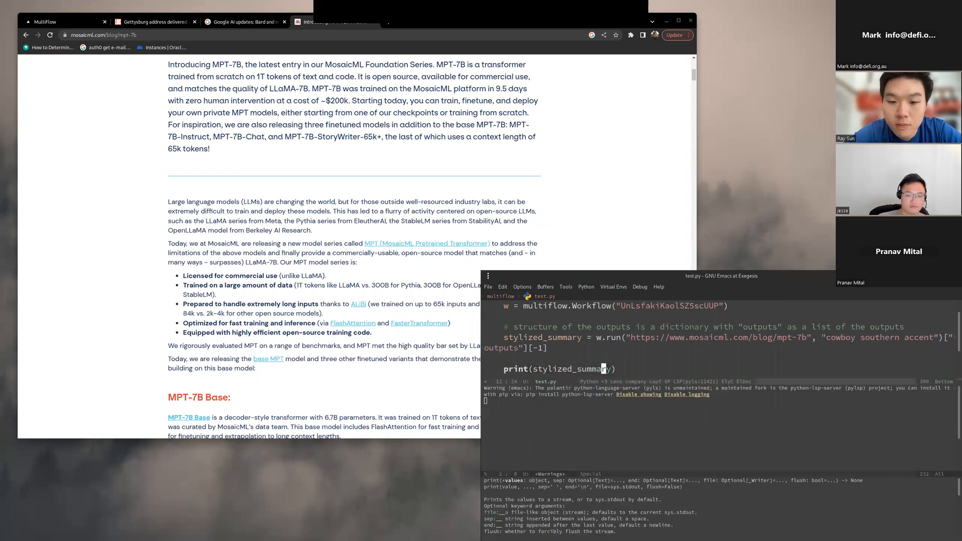
Step: Reduce the editor's text size further so the whole script fits in view
key("Home")
key("Up")
key("Up")
key("Up")
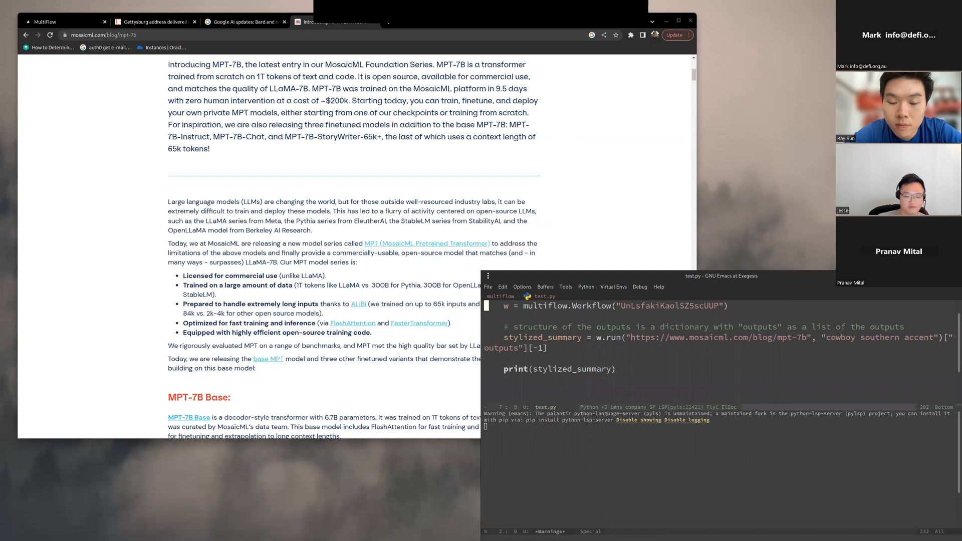
key("ctrl+x")
key("ctrl+minus")
key("minus")
key("Up")
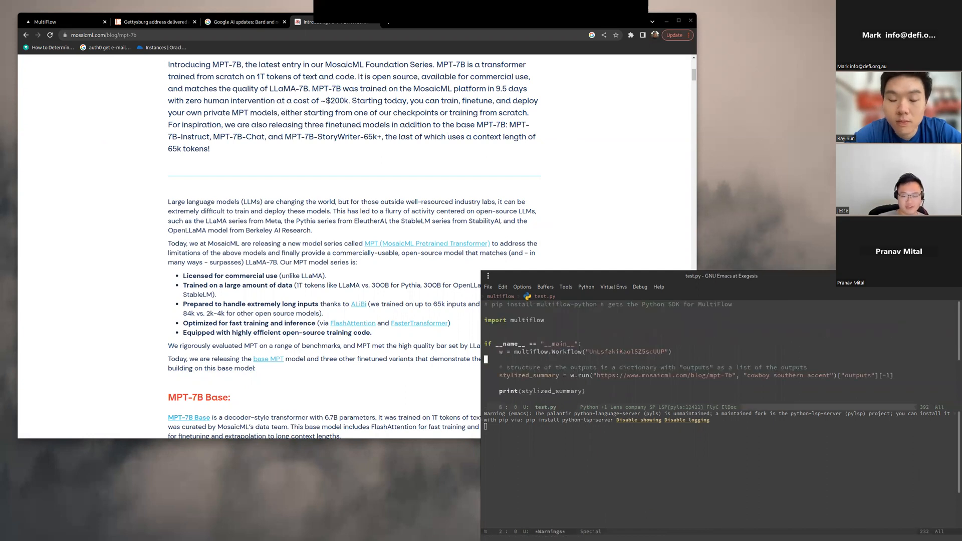
Step: Save test.py and close the warnings pane so only the script is displayed
key("Home")
key("ctrl+x")
key("ctrl+s")
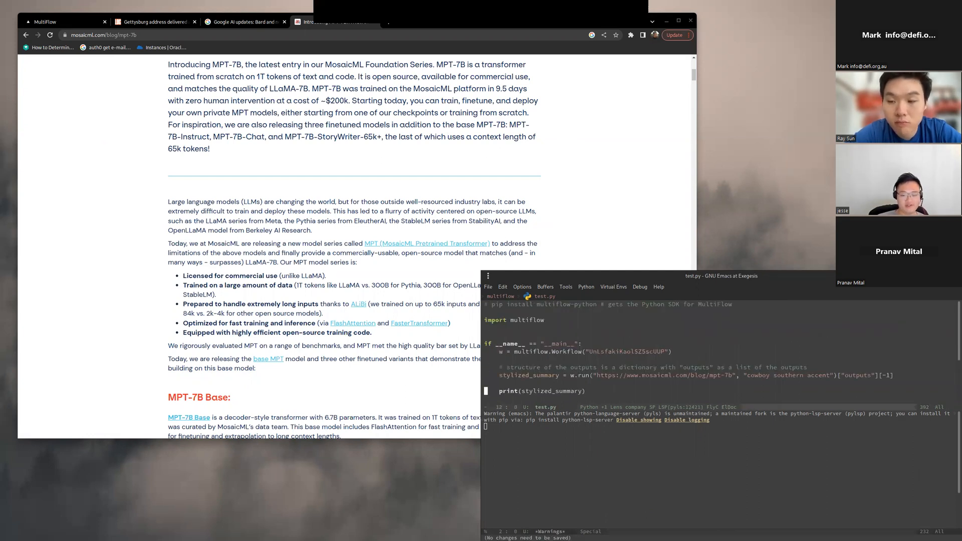
key("ctrl+x")
key("1")
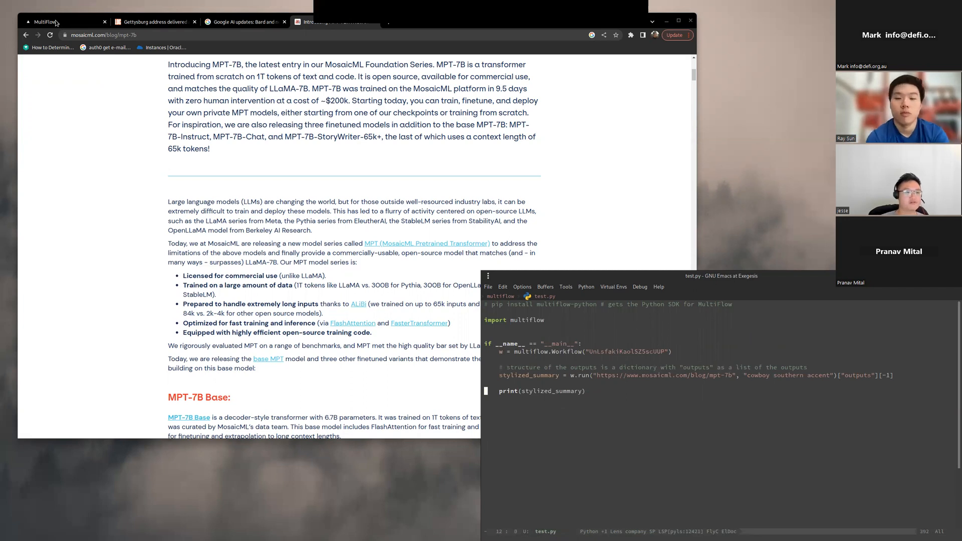
Step: Switch to MultiFlow and examine the whole website summary flow from its two inputs to the output block
left_click(62, 22)
scroll(326, 356, "down", 3)
left_click_drag(378, 374, 566, 362)
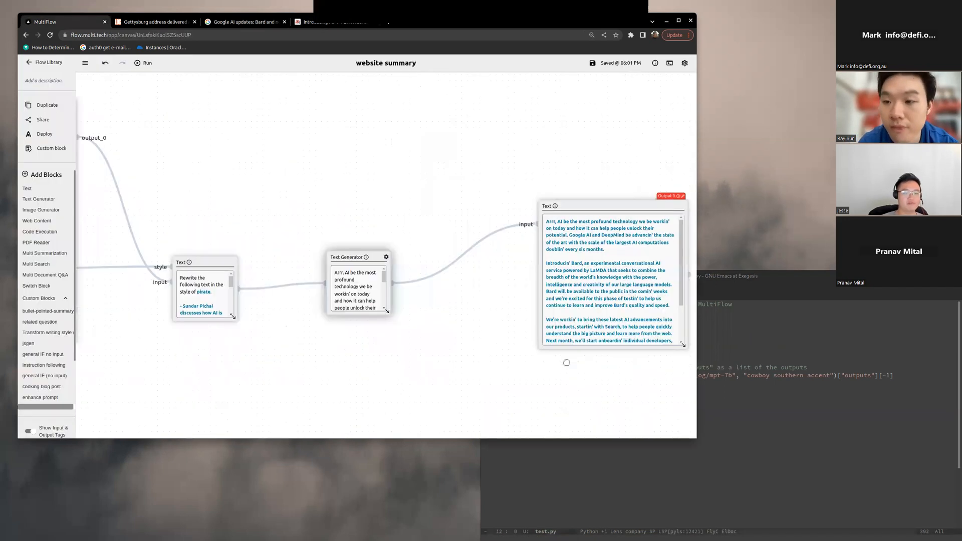
scroll(409, 329, "down", 4)
left_click_drag(410, 329, 547, 349)
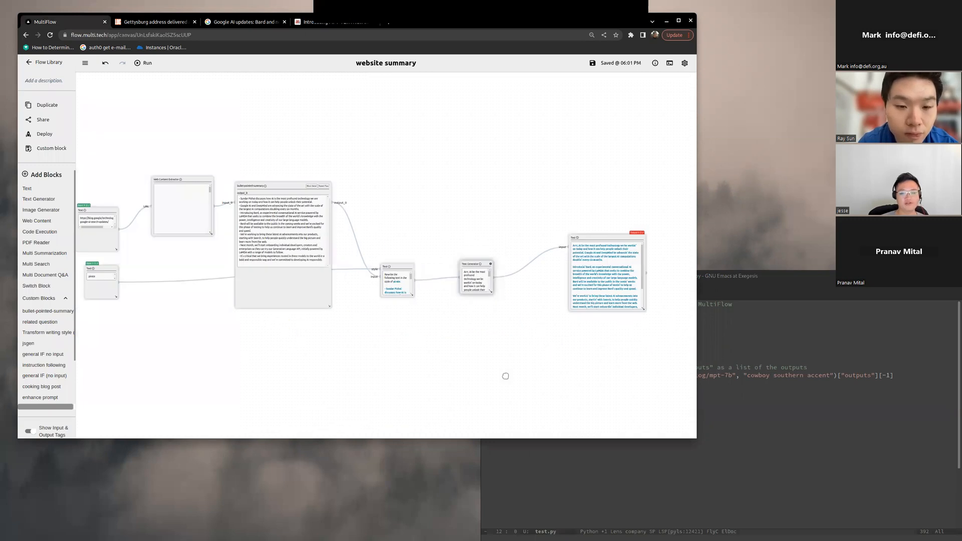
left_click_drag(505, 376, 379, 365)
Step: Return to Emacs, enlarge the text of test.py for readability and save the script
left_click(752, 415)
key("Up")
key("Up")
key("Up")
key("Up")
key("Up")
key("Up")
key("ctrl+x")
key("ctrl+plus")
key("ctrl+plus")
key("Down")
key("Down")
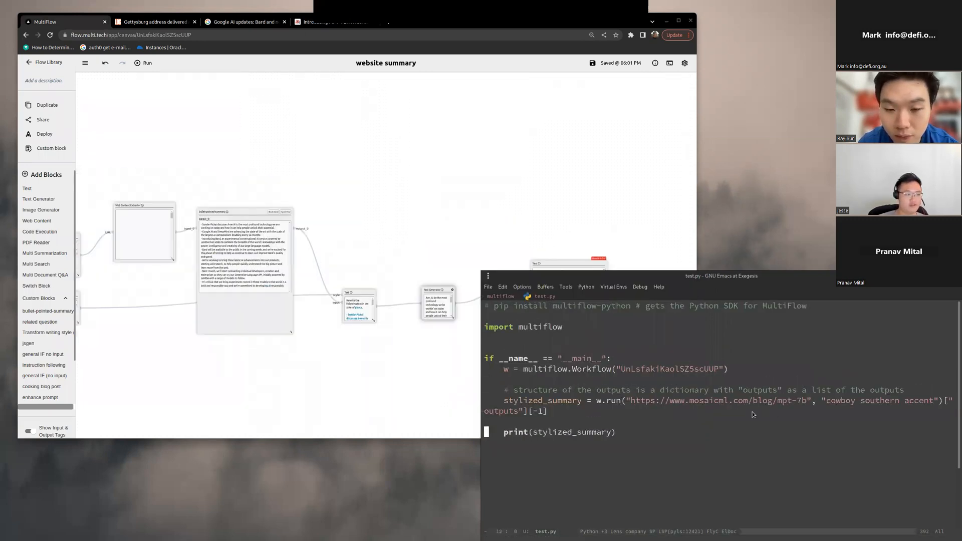
key("ctrl+x")
key("ctrl+s")
key("ctrl+a")
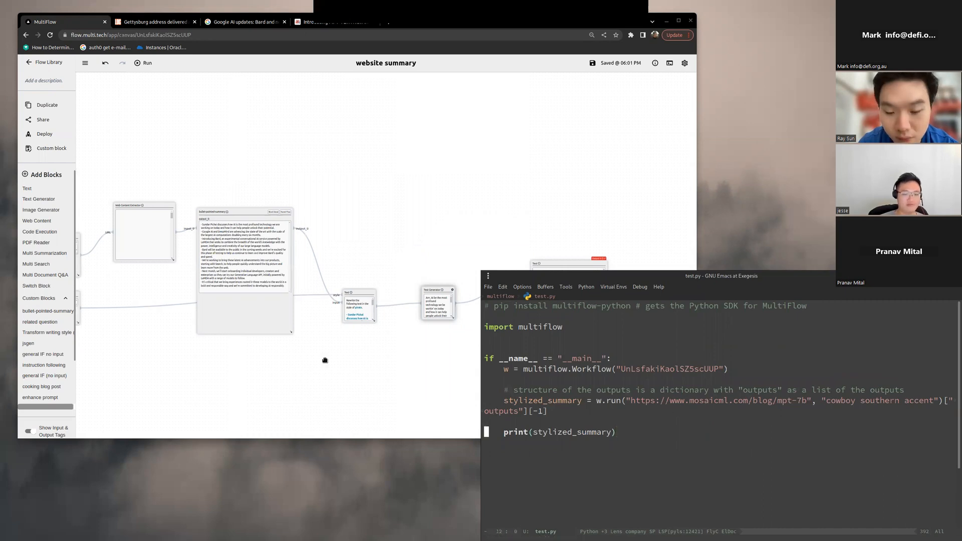
Step: Inspect the style-rewriting blocks in MultiFlow and switch to the terminal to run python test.py
left_click(367, 359)
scroll(366, 357, "up", 4)
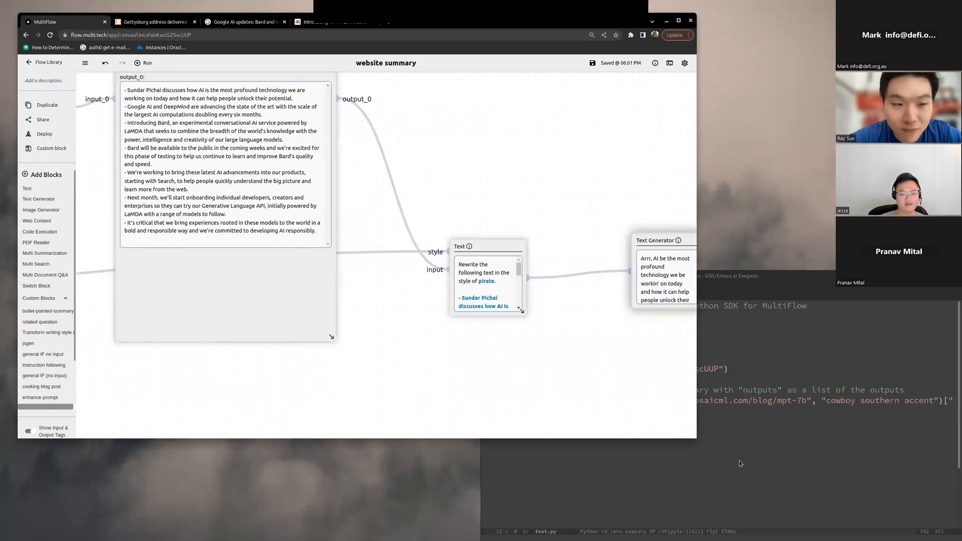
left_click(738, 458)
left_click(728, 147)
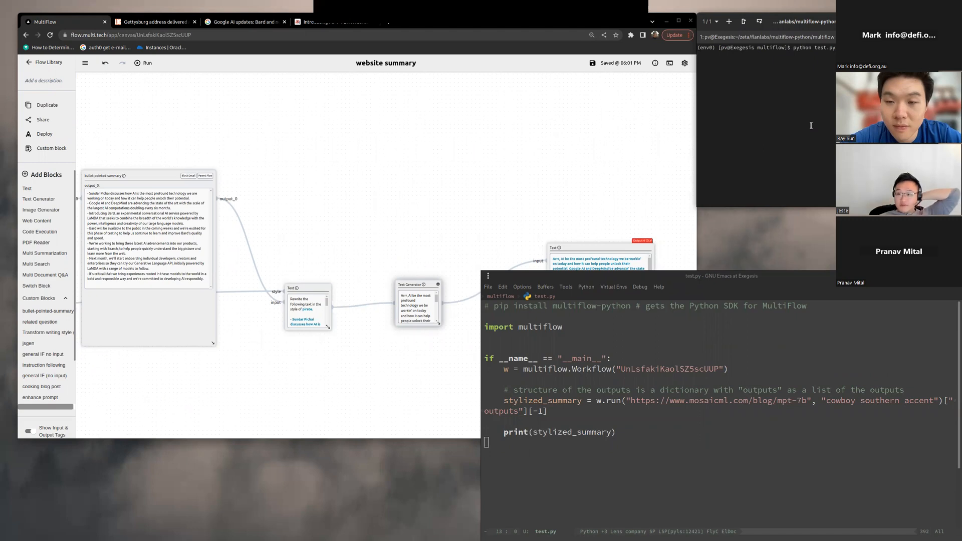
Step: Move the terminal over the browser and examine the w.run line of test.py that its traceback points to
left_click_drag(800, 25, 460, 36)
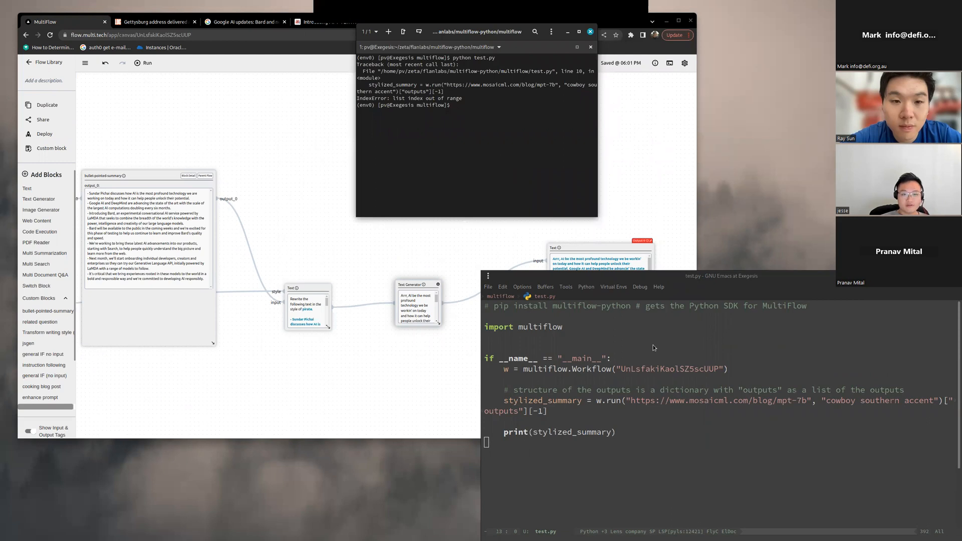
left_click(711, 400)
key("ctrl+a")
key("Up")
key("ctrl+e")
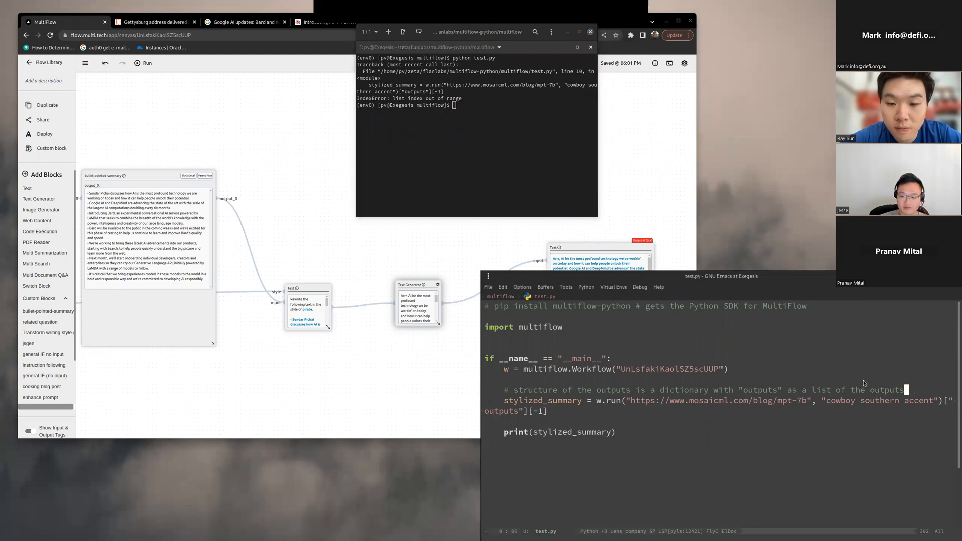
key("ctrl+a")
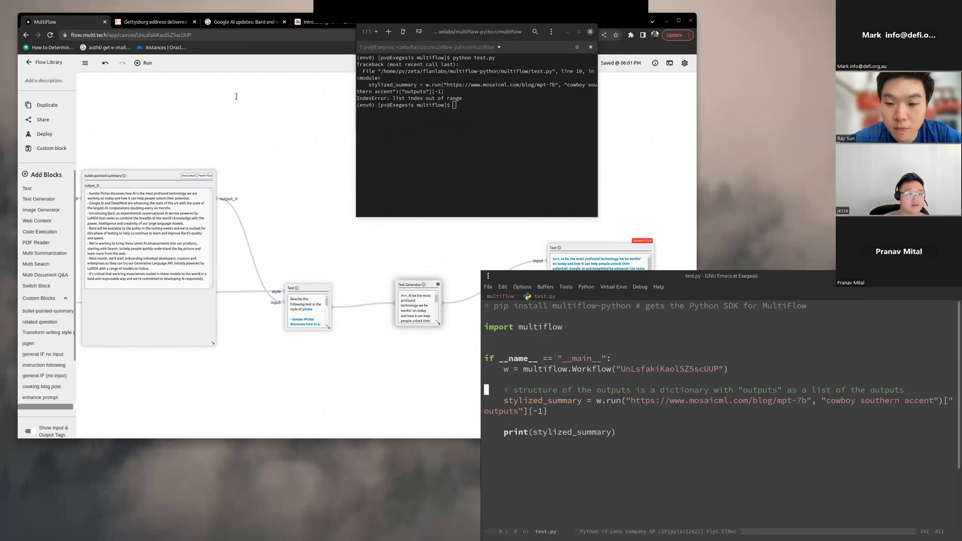
Step: Select the flow ID in the MultiFlow address, re-enter it in the multiflow.Workflow call of test.py and save the script
double_click(144, 34)
left_click(779, 417)
left_click(725, 355)
key("Down")
key("Right")
key("Right")
key("Right")
key("Right")
key("Right")
key("Left")
key("Left")
key("Left")
key("ctrl+space")
key("Down")
key("Down")
key("Up")
key("Left")
key("Left")
key("Left")
key("ctrl+w")
key("ctrl+y")
key("ctrl+a")
key("ctrl+x")
key("ctrl+s")
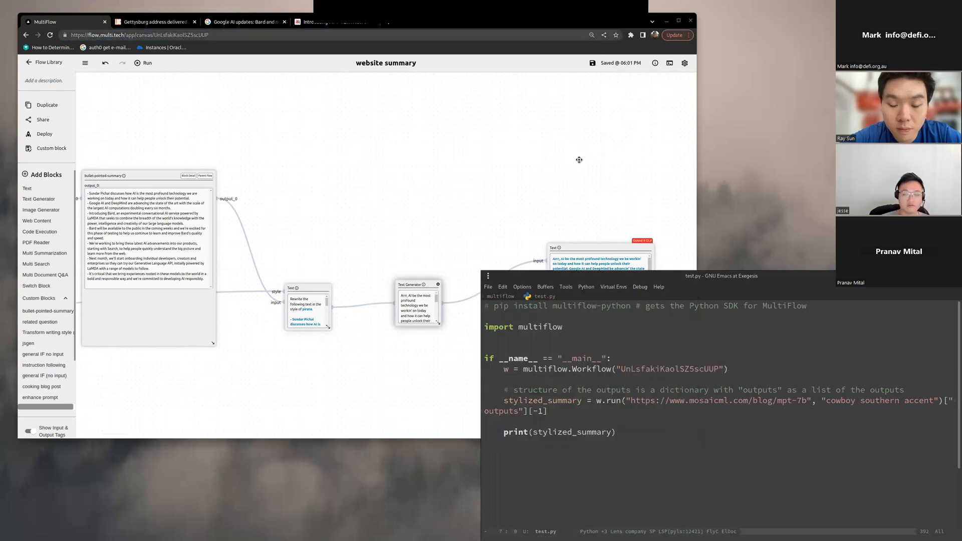
Step: Move the MultiFlow window below the terminal and run python test.py again
key("alt+Tab")
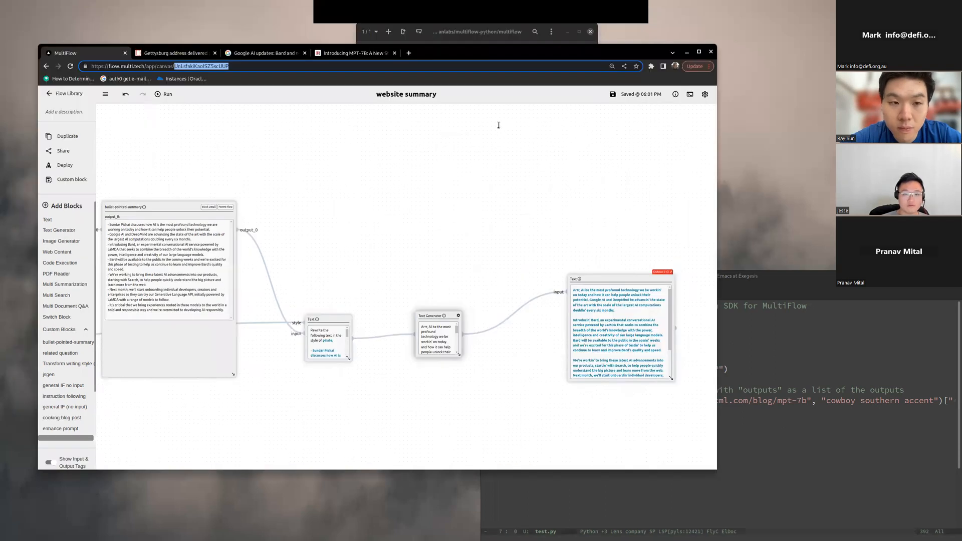
left_click_drag(581, 54, 643, 163)
key("alt+Tab")
key("alt+Tab")
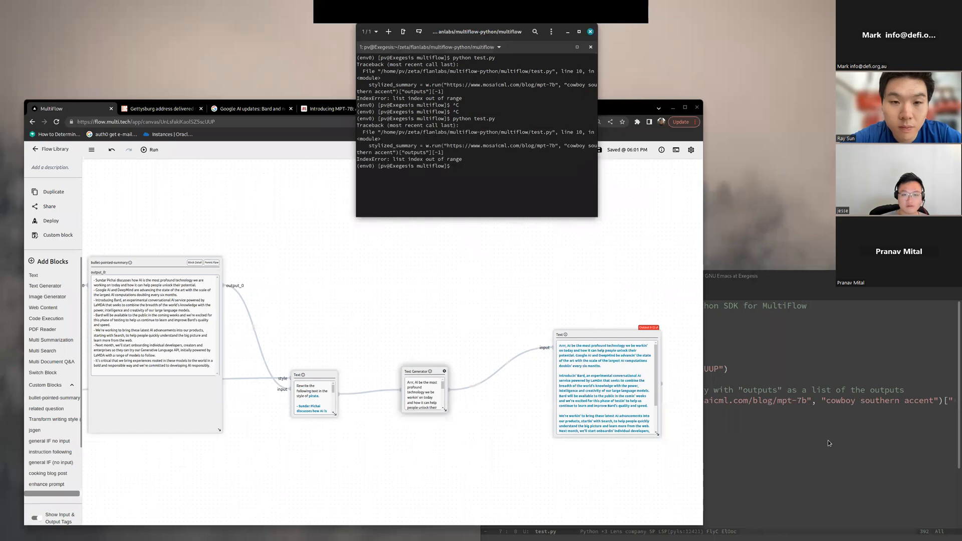
Step: Return to test.py in Emacs and examine the ["outputs"][-1] indexing and the workflow ID
left_click(828, 440)
key("Up")
key("Up")
key("Up")
key("Up")
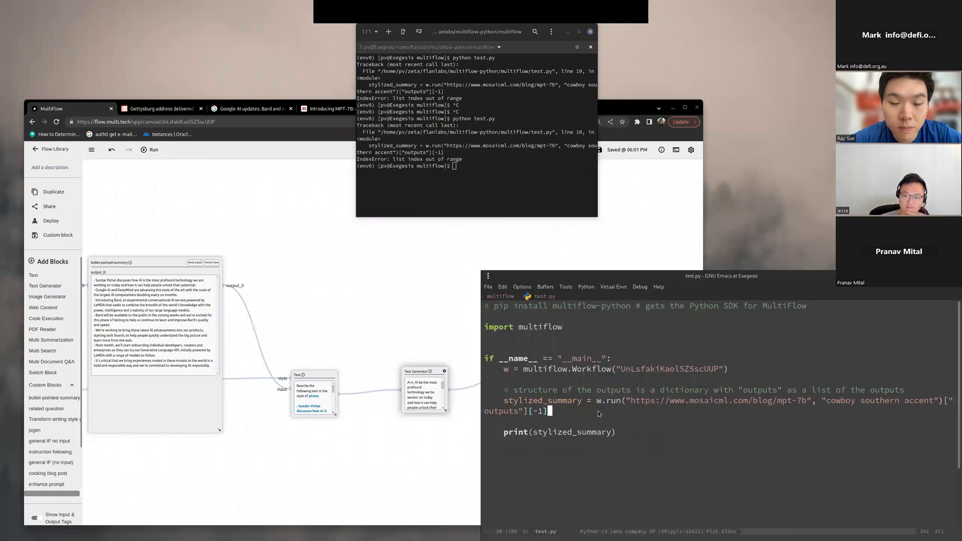
left_click(629, 425)
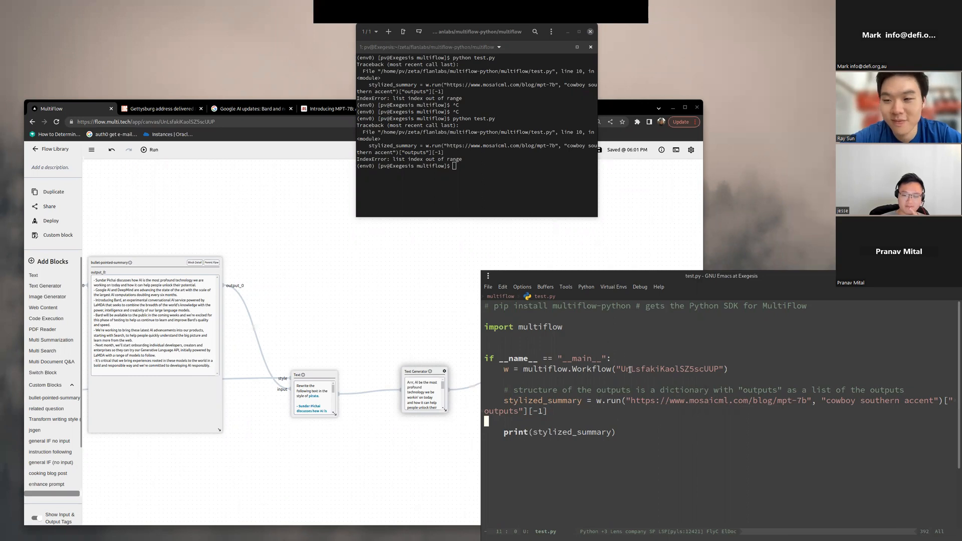
Step: Move the Emacs window aside to uncover the flow's output block and stop sharing the screen
left_click_drag(720, 279, 836, 275)
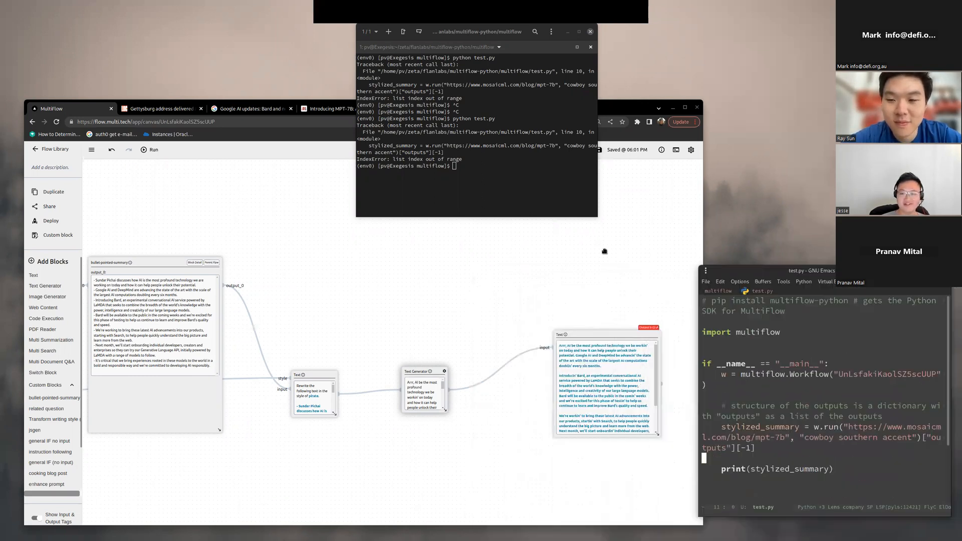
left_click(499, 170)
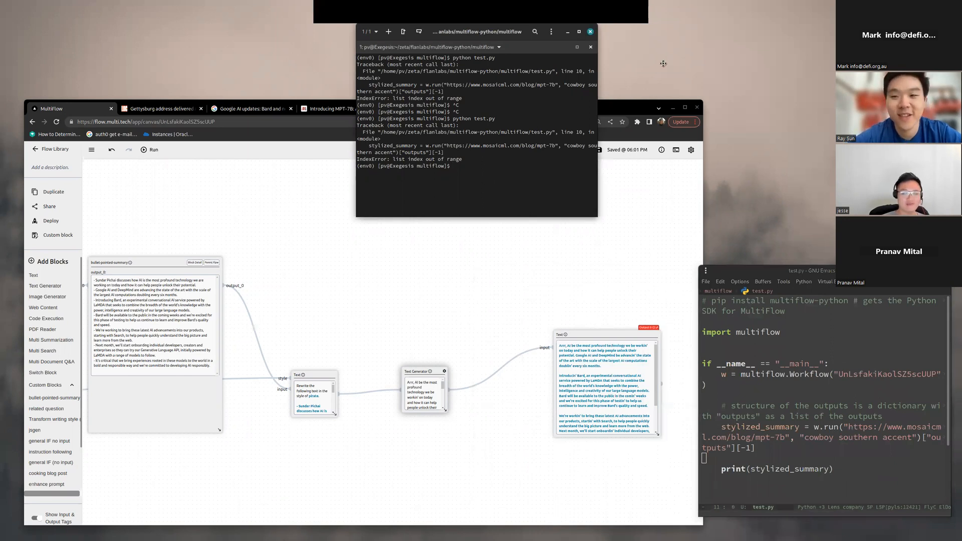
left_click_drag(793, 72, 790, 28)
left_click(527, 5)
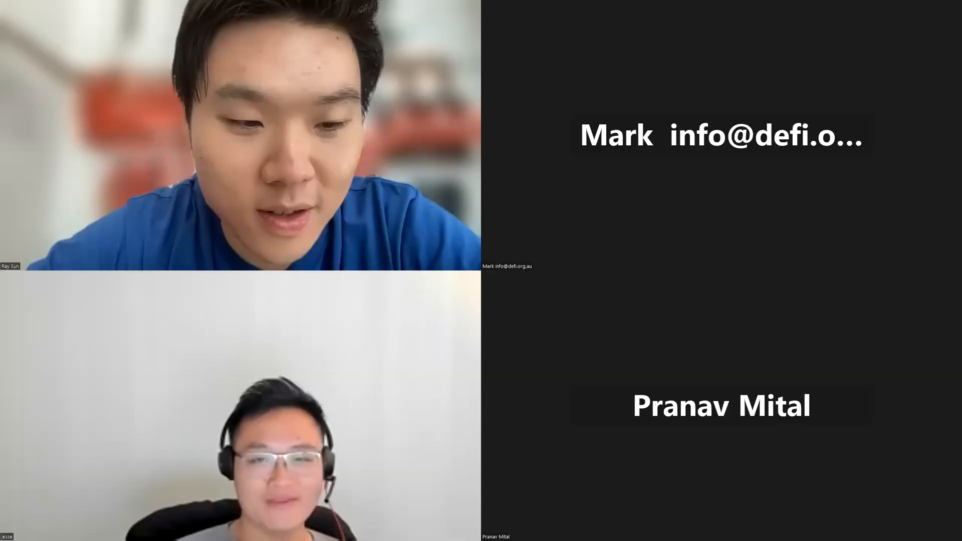